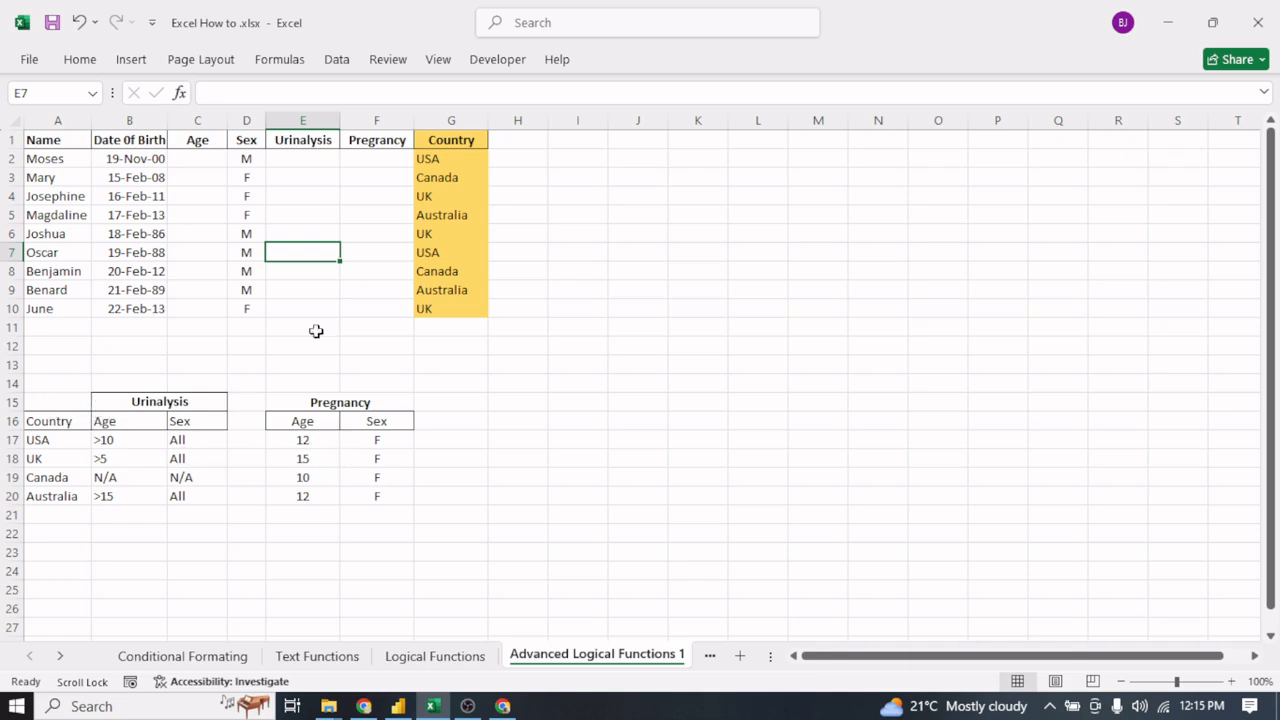
{"action": "left_click", "coordinate": [48, 145]}
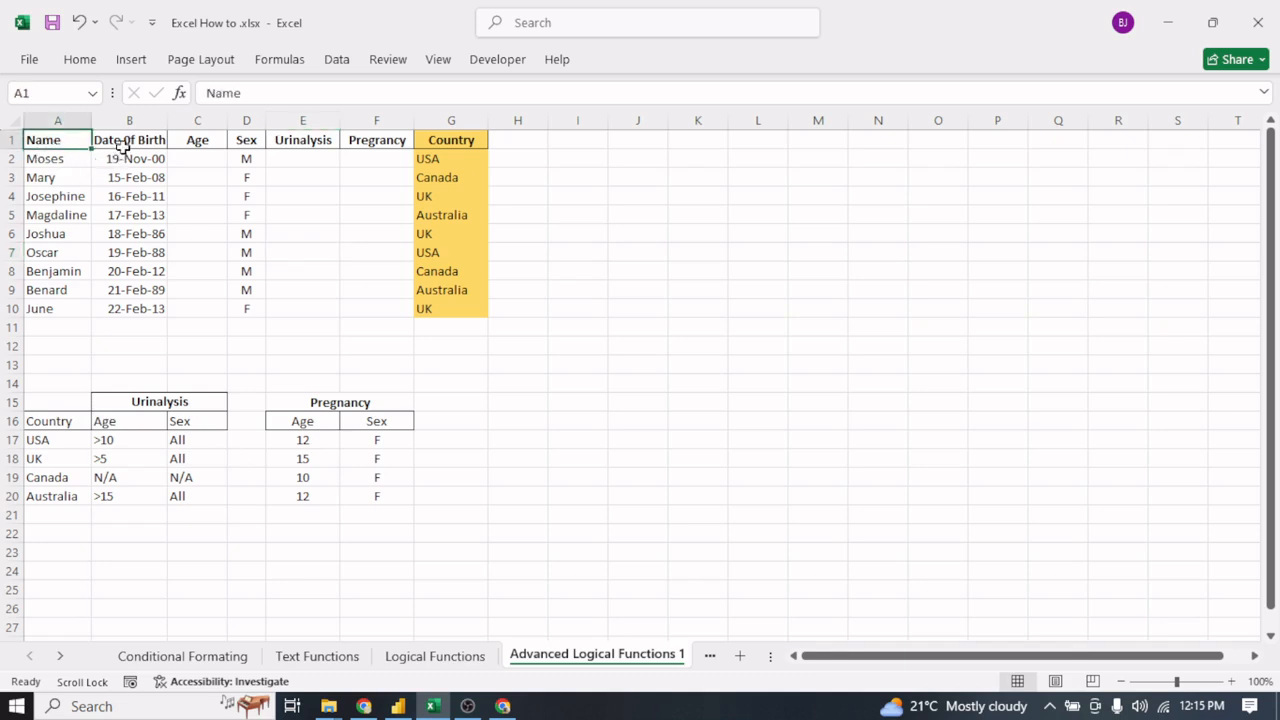
{"action": "left_click", "coordinate": [128, 141]}
{"action": "left_click", "coordinate": [203, 141]}
{"action": "left_click", "coordinate": [246, 141]}
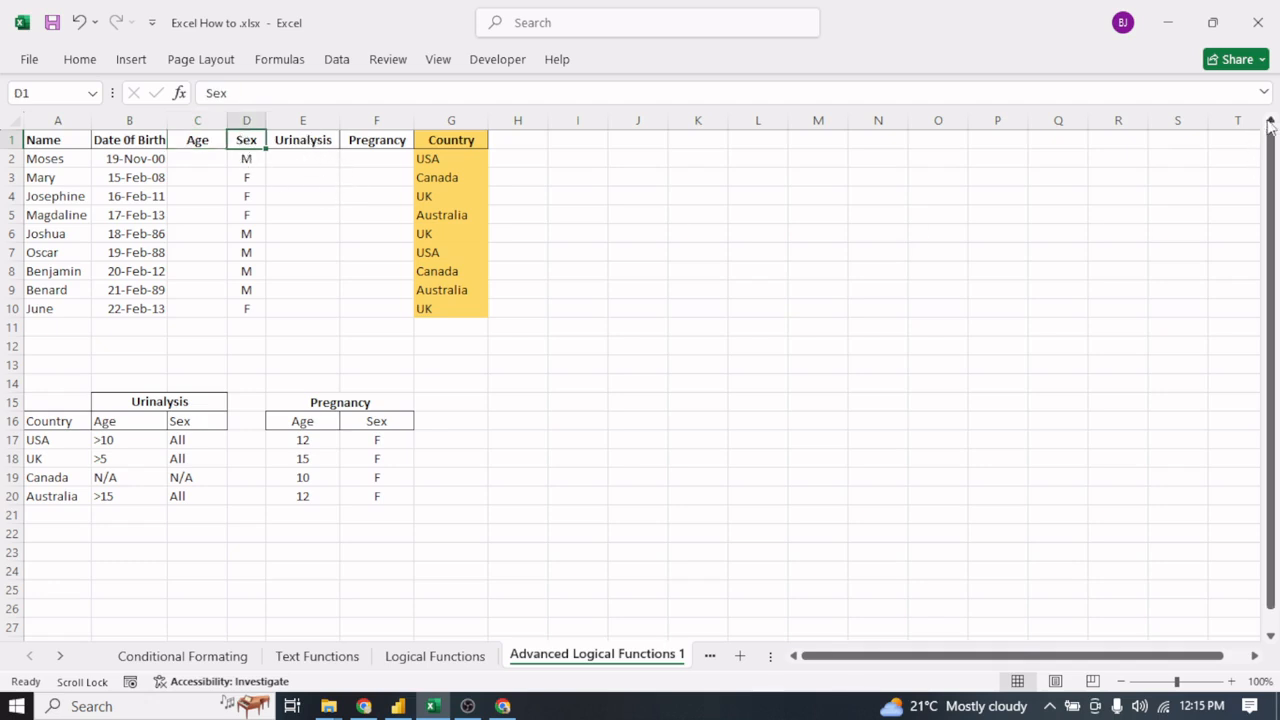
- Insert a blank row above the header row of the patient table
{"action": "right_click", "coordinate": [11, 141]}
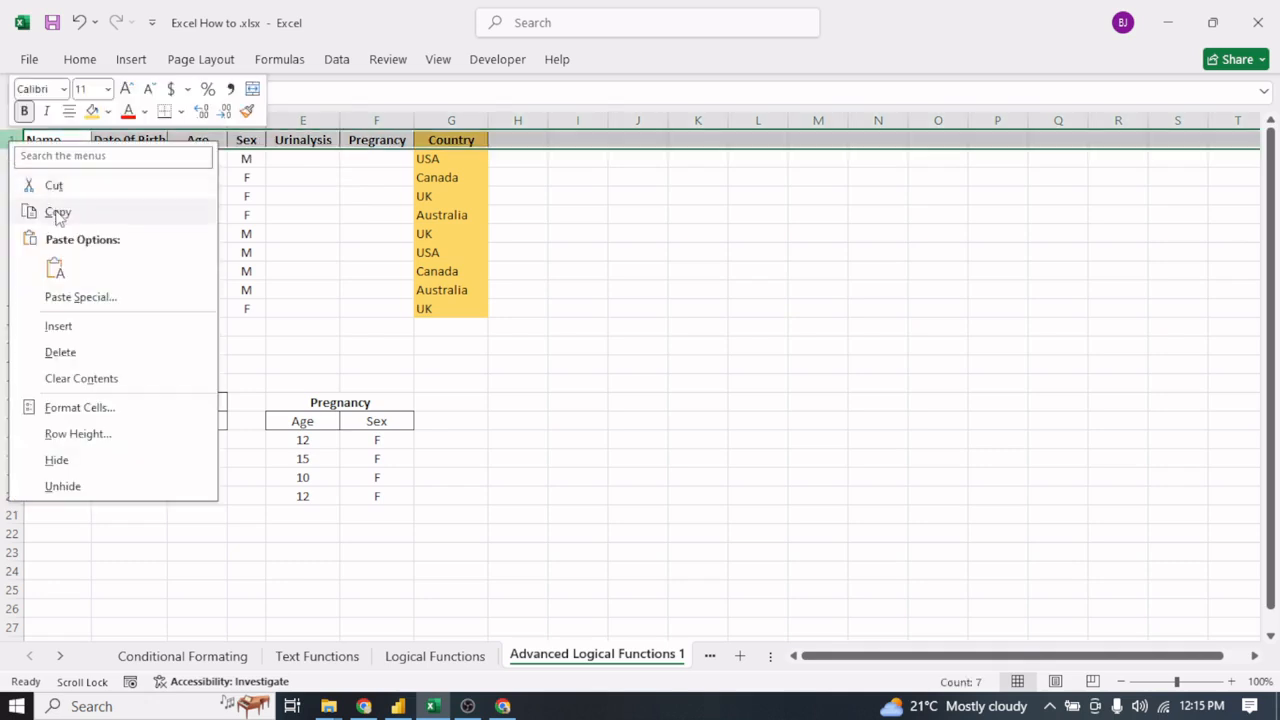
{"action": "left_click", "coordinate": [66, 330]}
{"action": "left_click", "coordinate": [282, 309]}
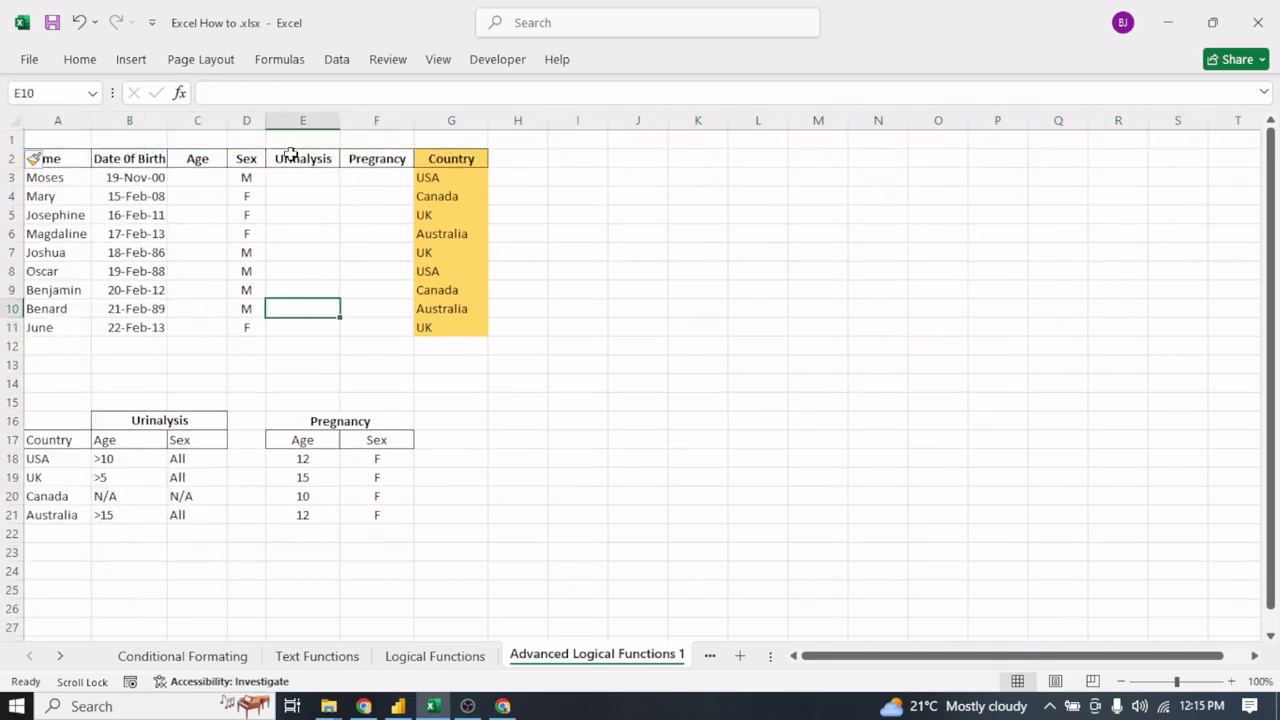
- Merge and center cells E1:F1 above the Urinalysis and Pregnancy headers and enter the heading "Tests"
{"action": "left_click_drag", "start_coordinate": [294, 137], "coordinate": [371, 140]}
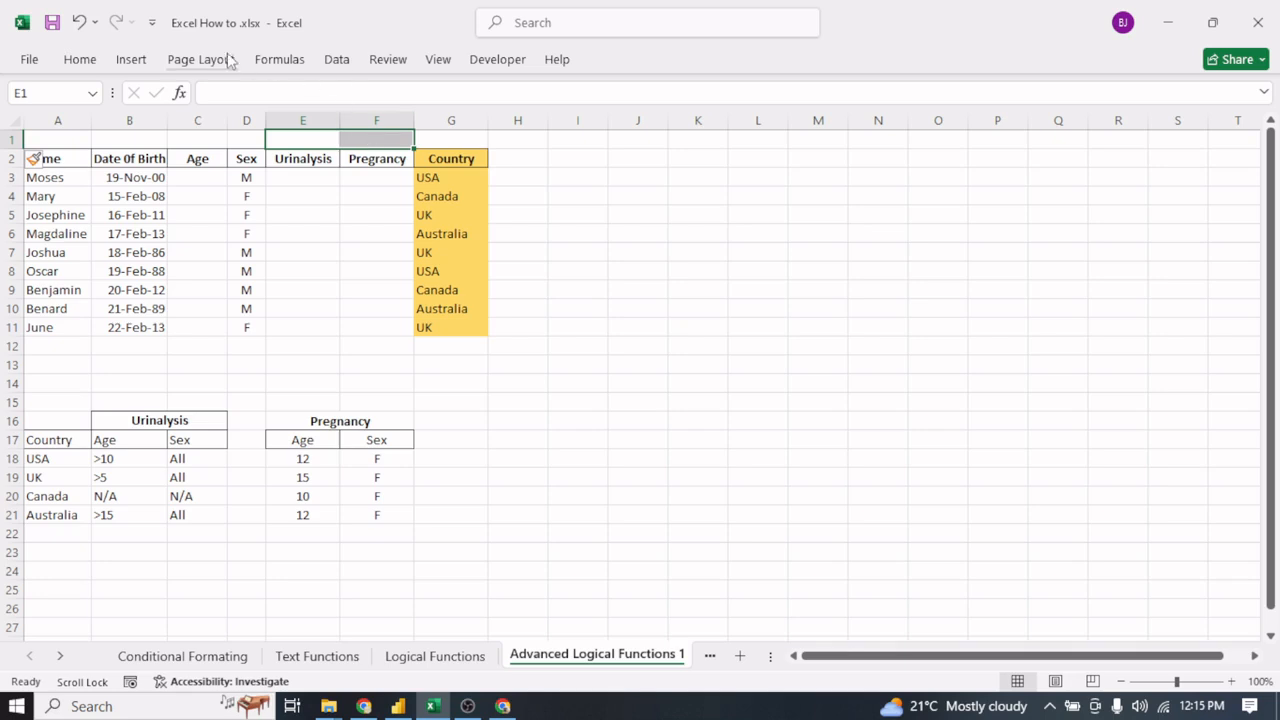
{"action": "left_click", "coordinate": [80, 60]}
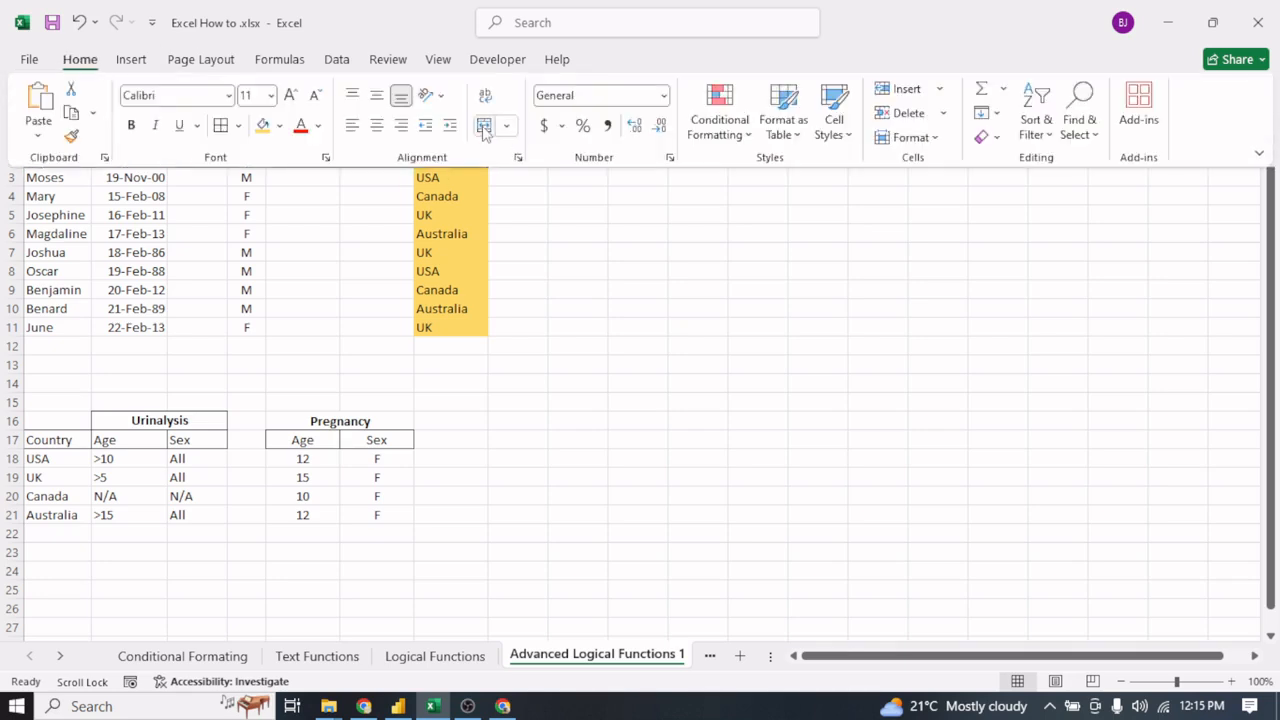
{"action": "left_click", "coordinate": [484, 127]}
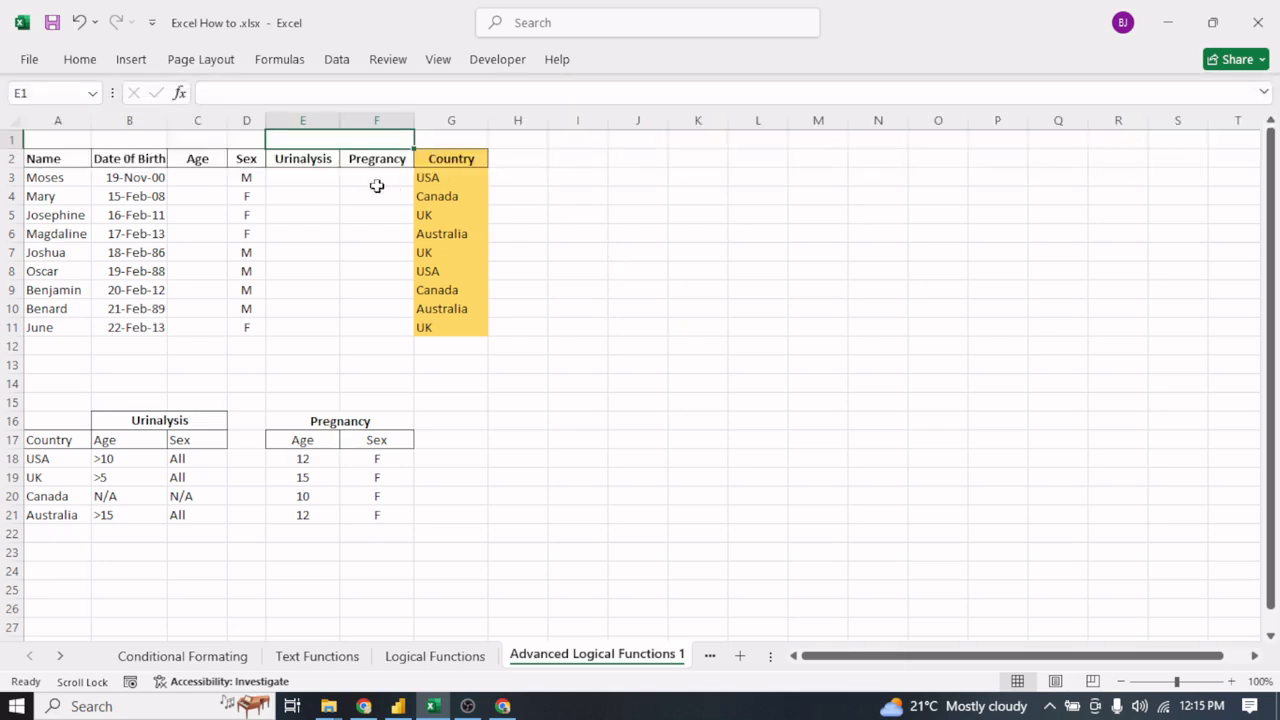
{"action": "type", "text": "Tests"}
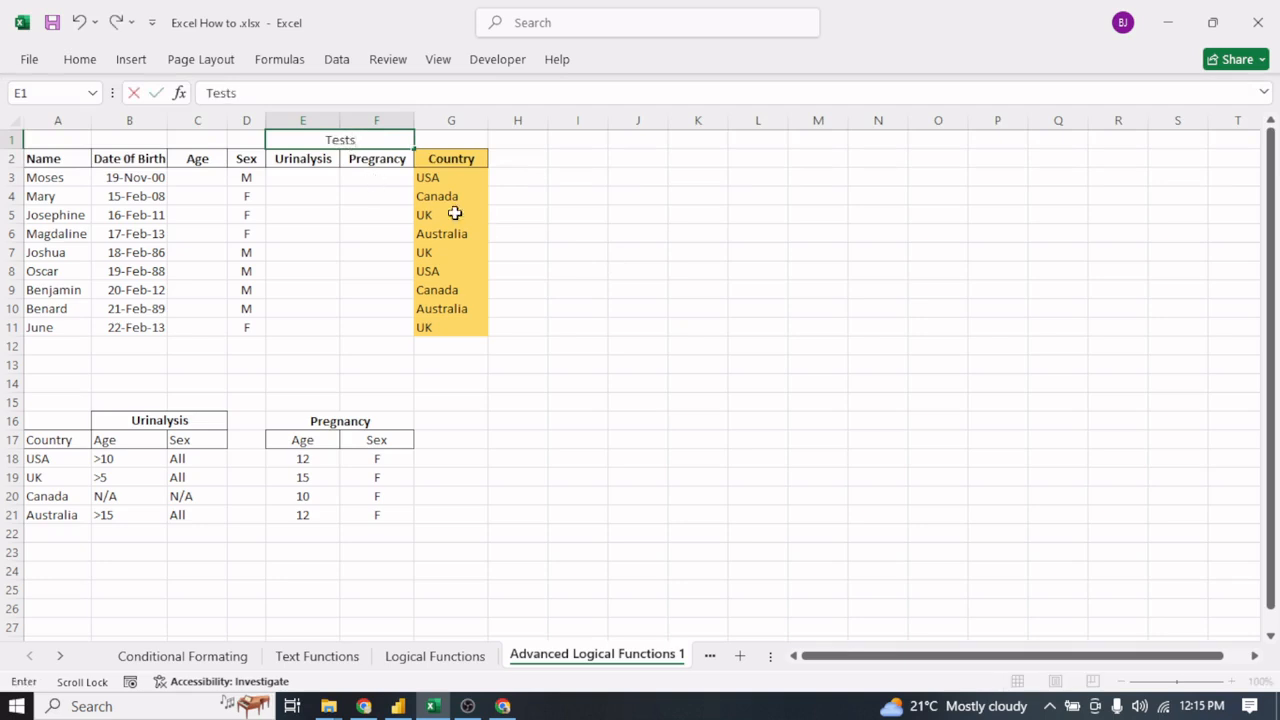
{"action": "left_click", "coordinate": [577, 228]}
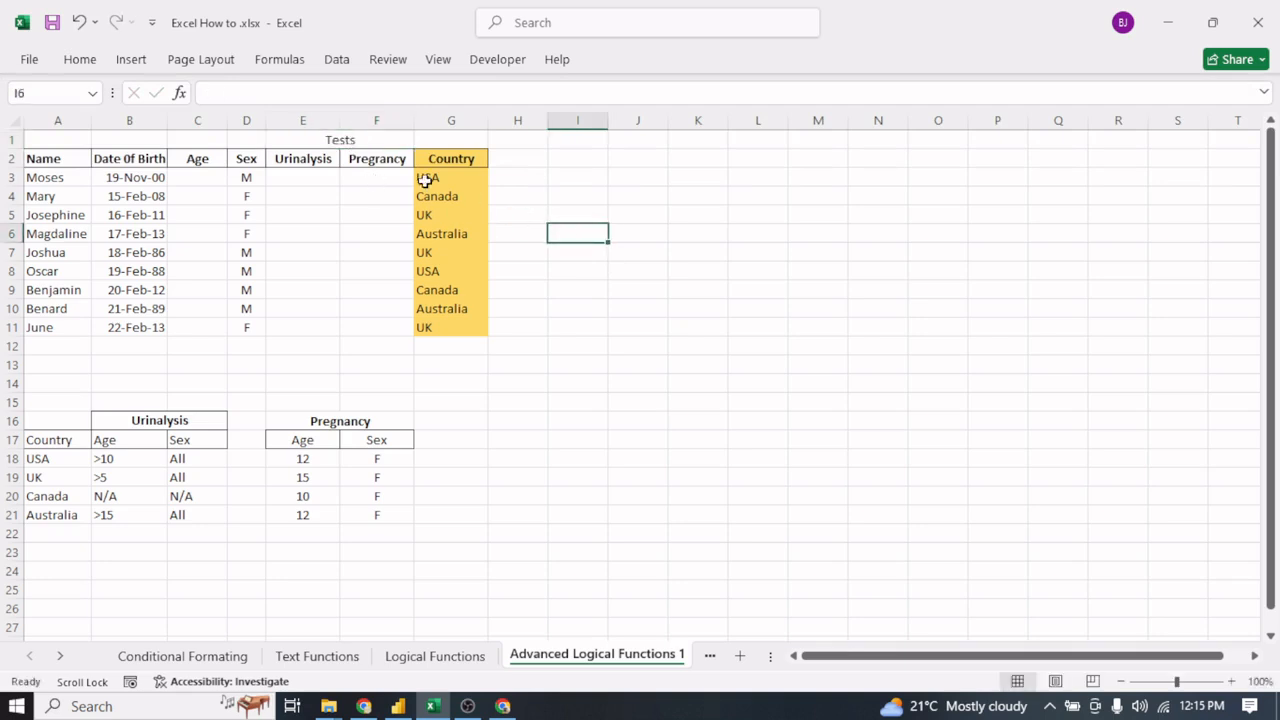
- Make the Tests heading in the merged cell E1 bold
{"action": "left_click", "coordinate": [349, 140]}
{"action": "left_click", "coordinate": [79, 59]}
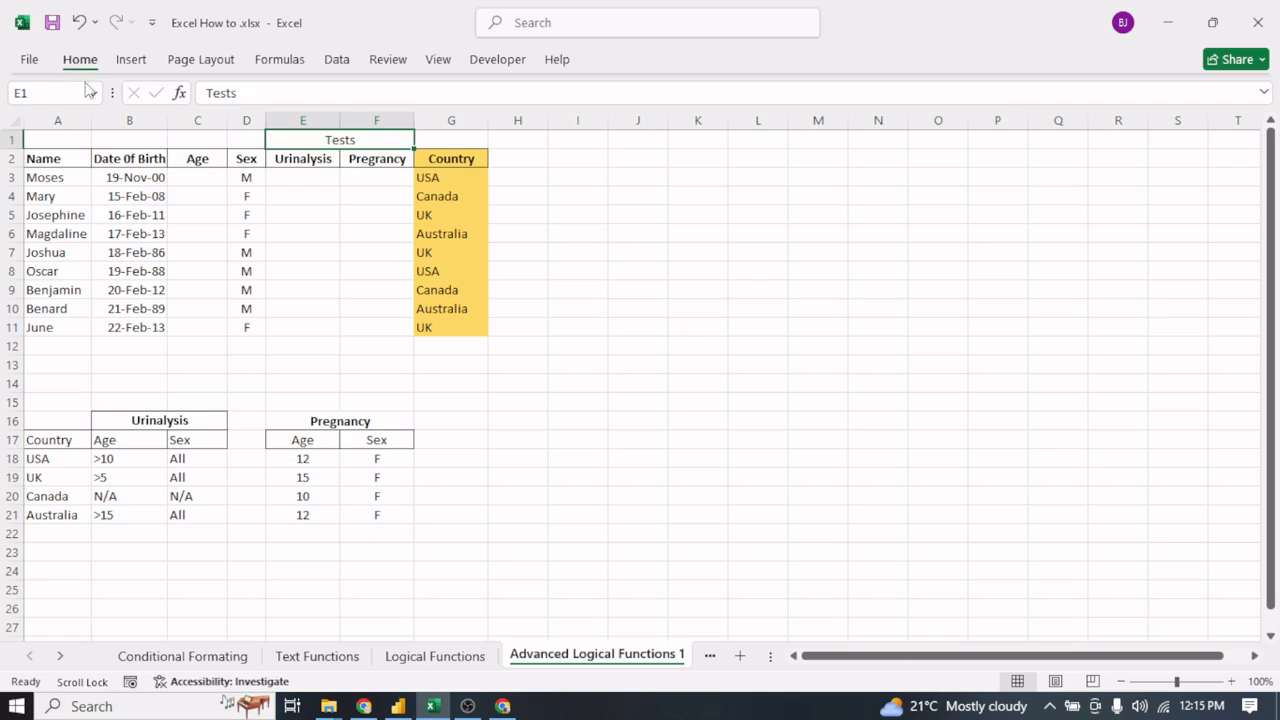
{"action": "left_click", "coordinate": [585, 300]}
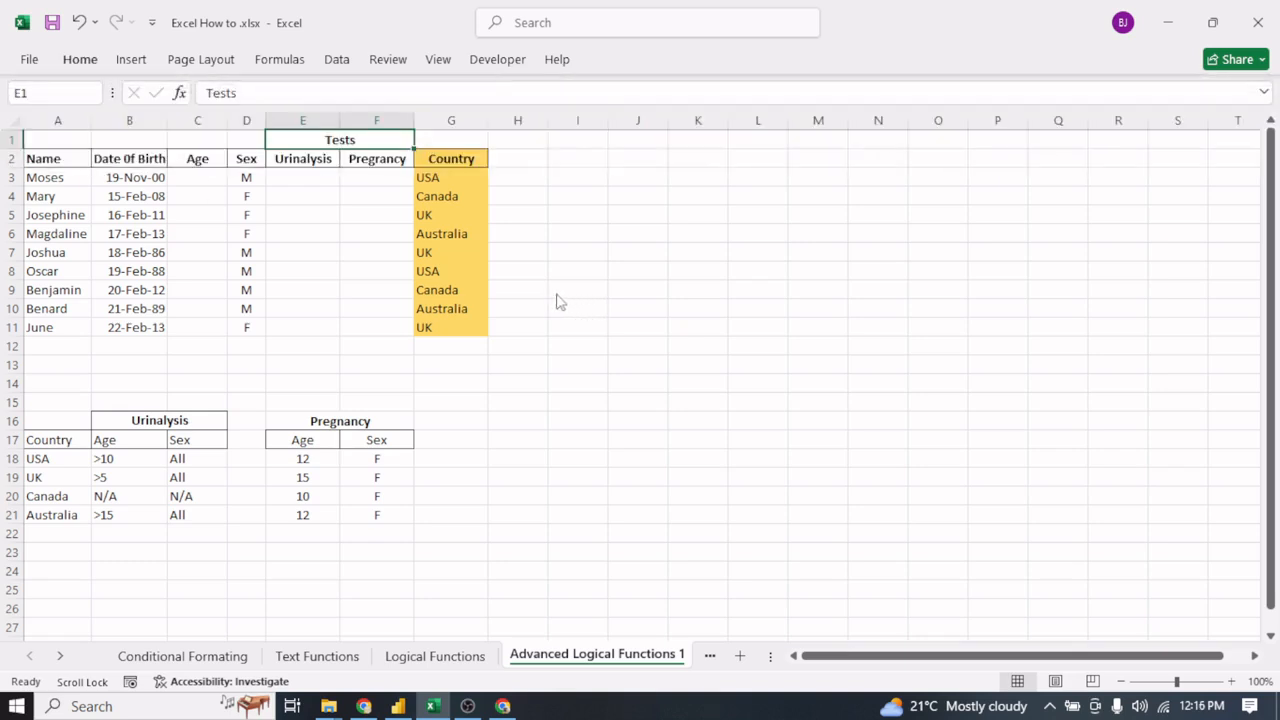
{"action": "left_click", "coordinate": [584, 364]}
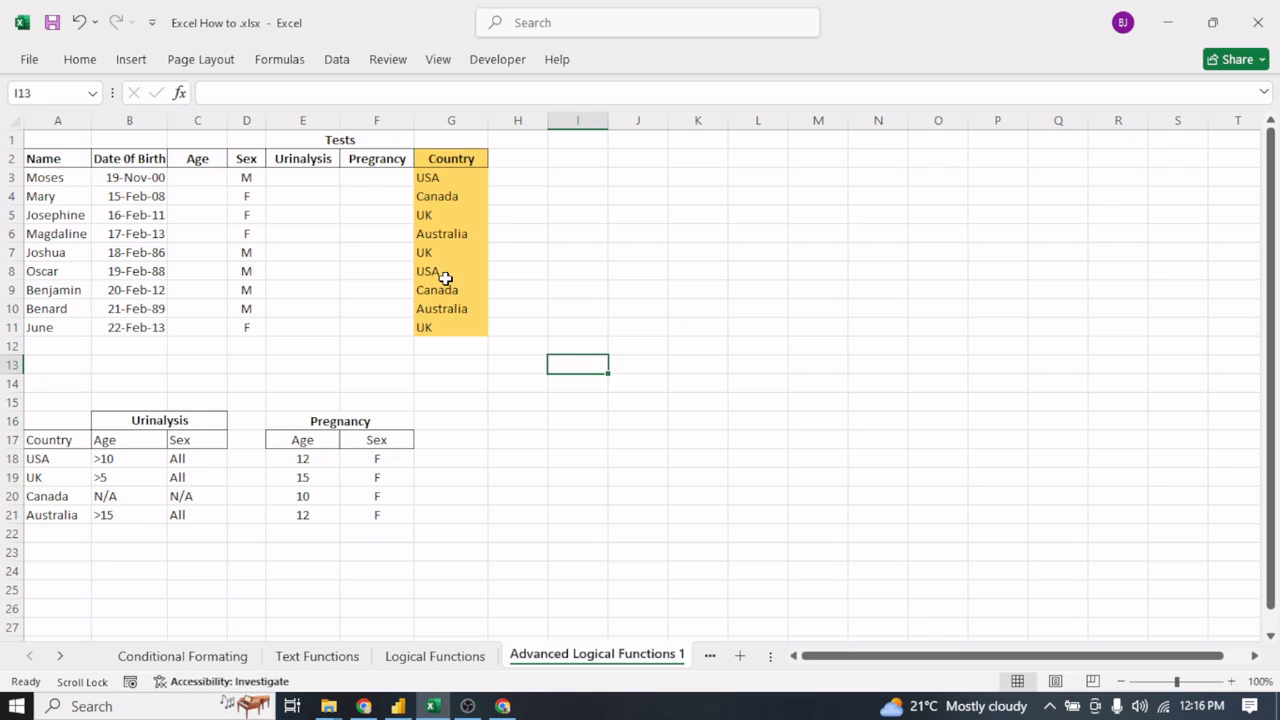
- Examine the entries in the Country column and the Urinalysis criteria for Canada and Australia in the lower table
{"action": "left_click", "coordinate": [443, 180]}
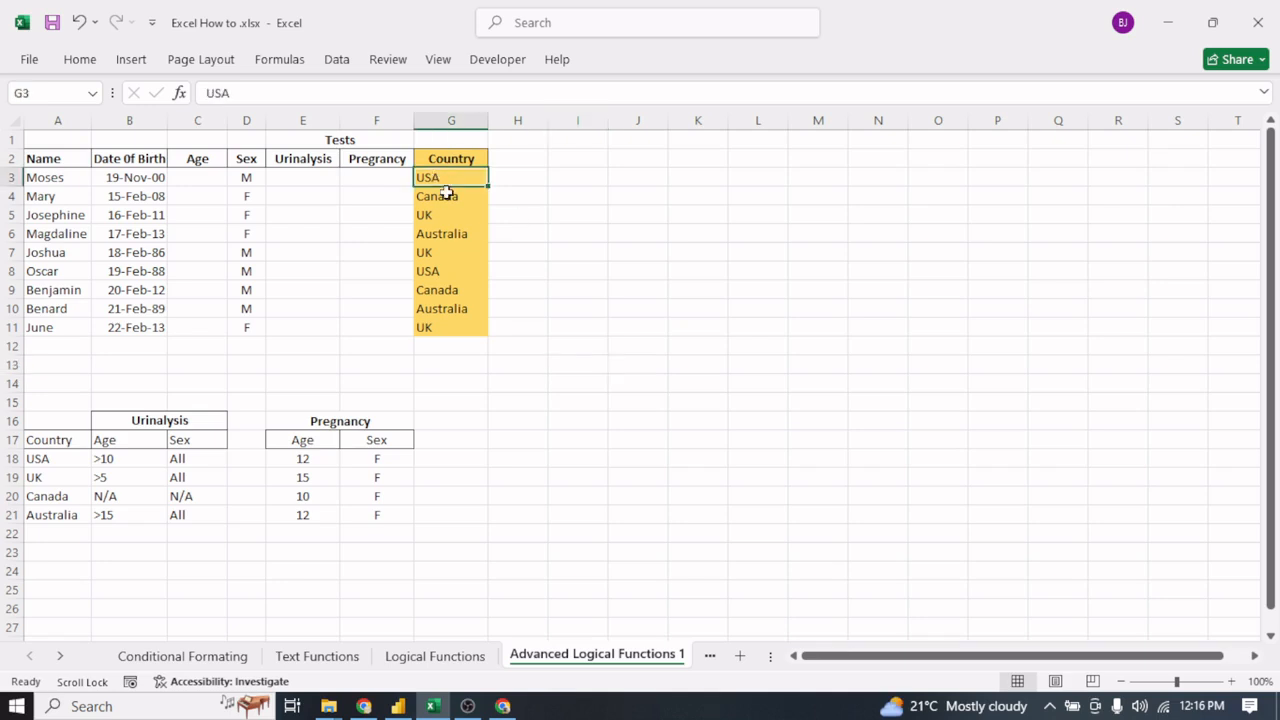
{"action": "left_click", "coordinate": [447, 194]}
{"action": "left_click", "coordinate": [447, 218]}
{"action": "left_click", "coordinate": [450, 236]}
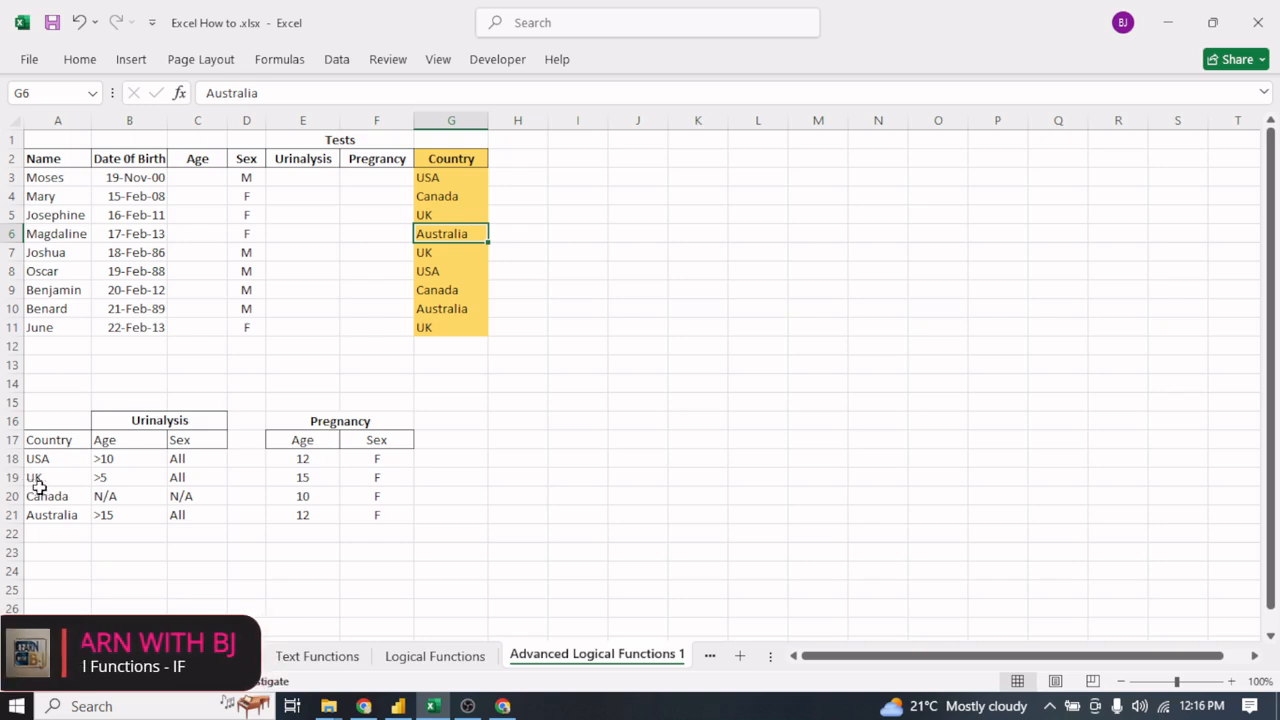
{"action": "left_click", "coordinate": [117, 498]}
{"action": "left_click", "coordinate": [177, 494]}
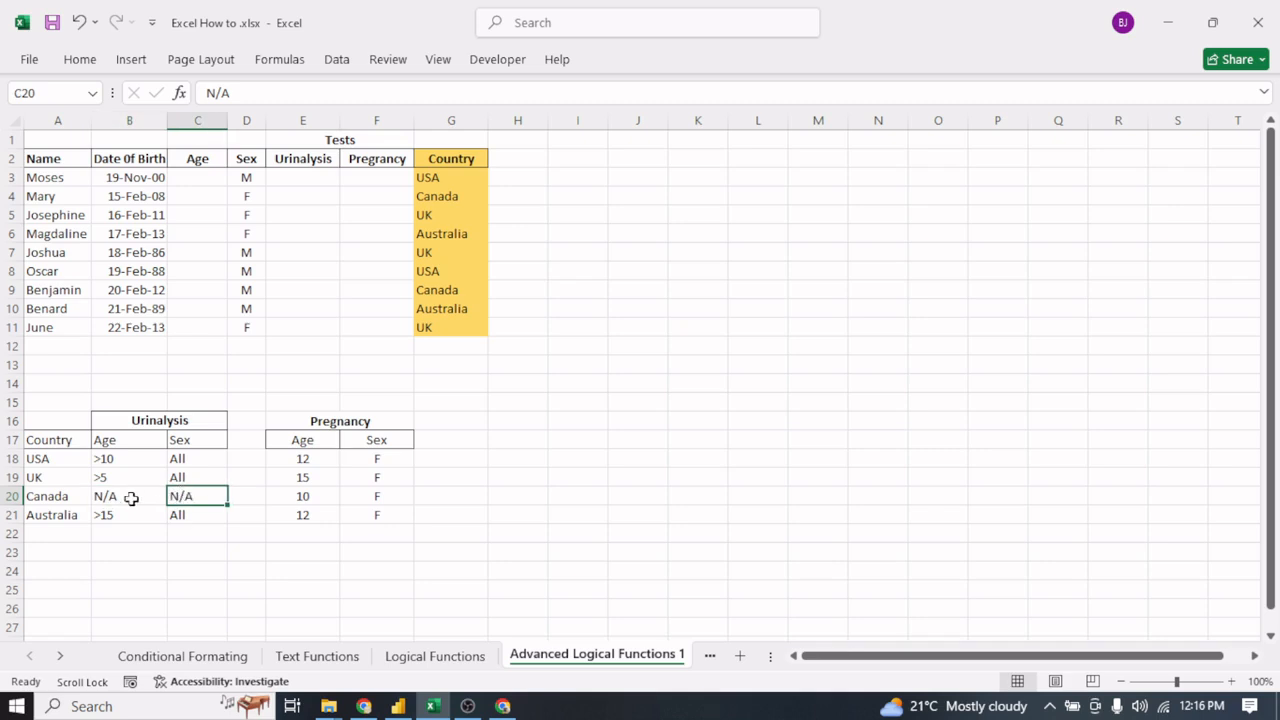
{"action": "left_click", "coordinate": [128, 496]}
{"action": "left_click", "coordinate": [44, 516]}
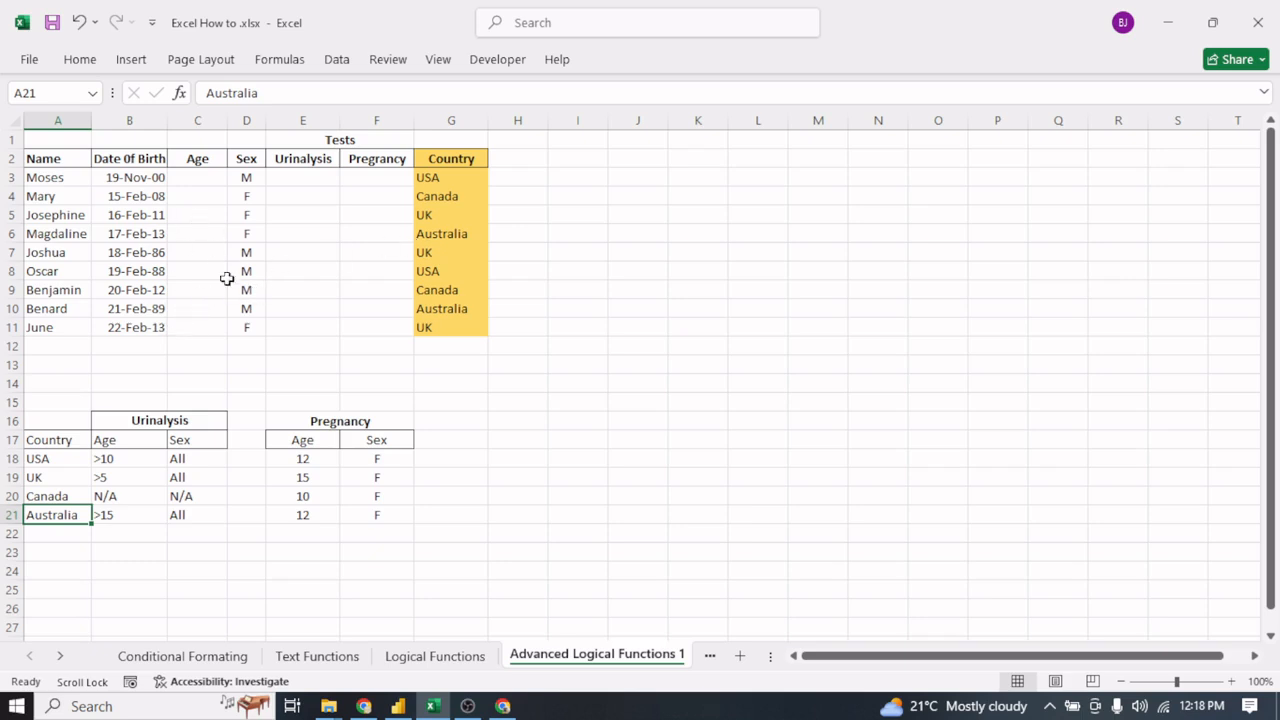
- Begin the age formula in C3 by subtracting the date of birth in B3 from the current date: =NOW()-B3
{"action": "left_click", "coordinate": [200, 180]}
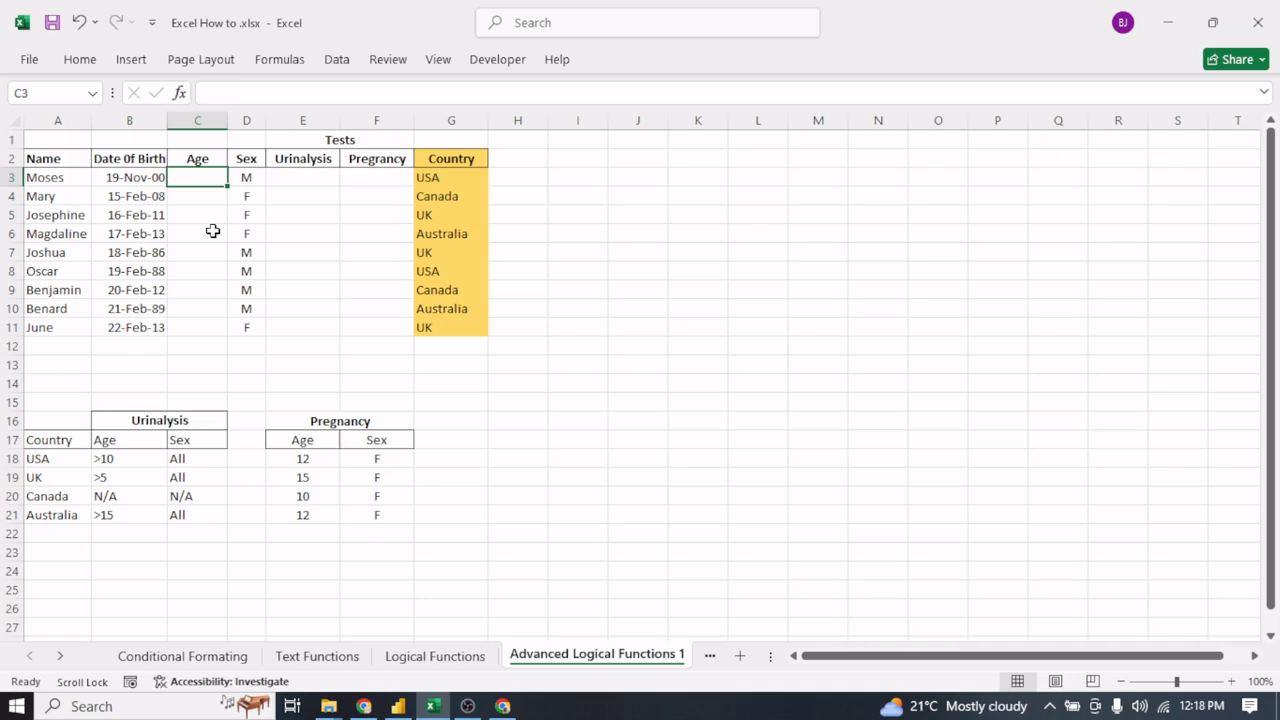
{"action": "type", "text": "="}
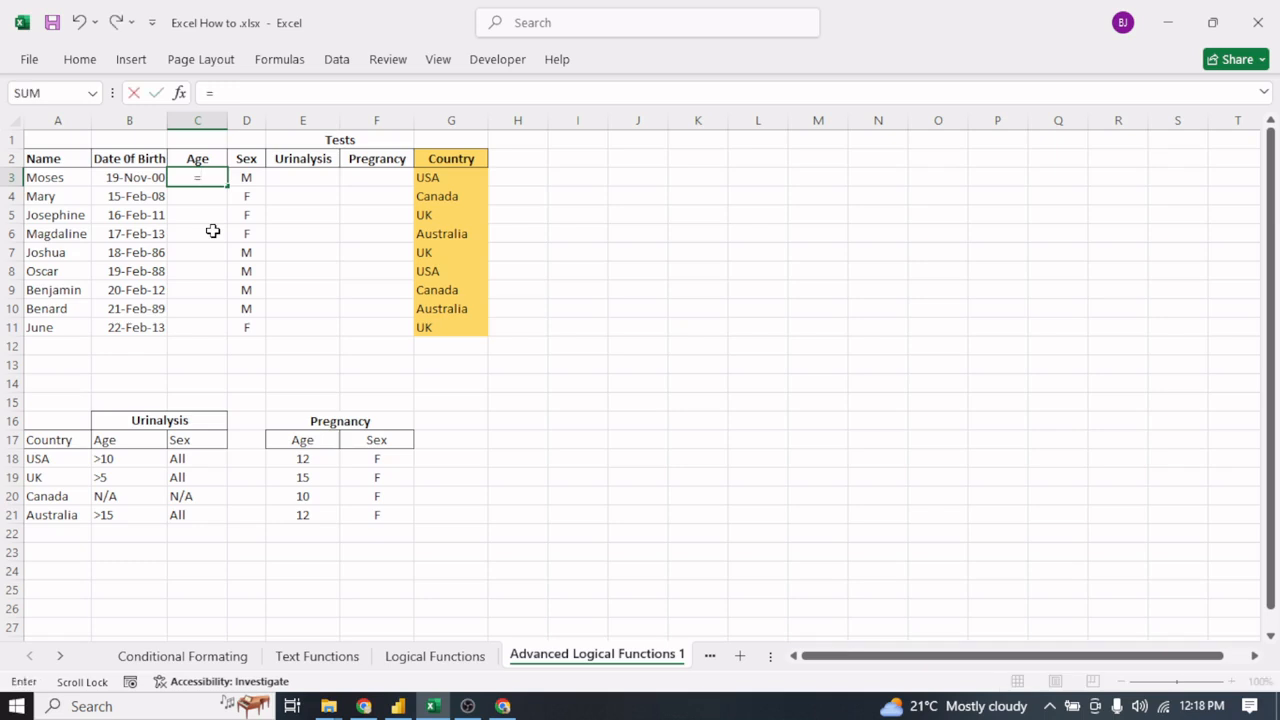
{"action": "type", "text": "Now"}
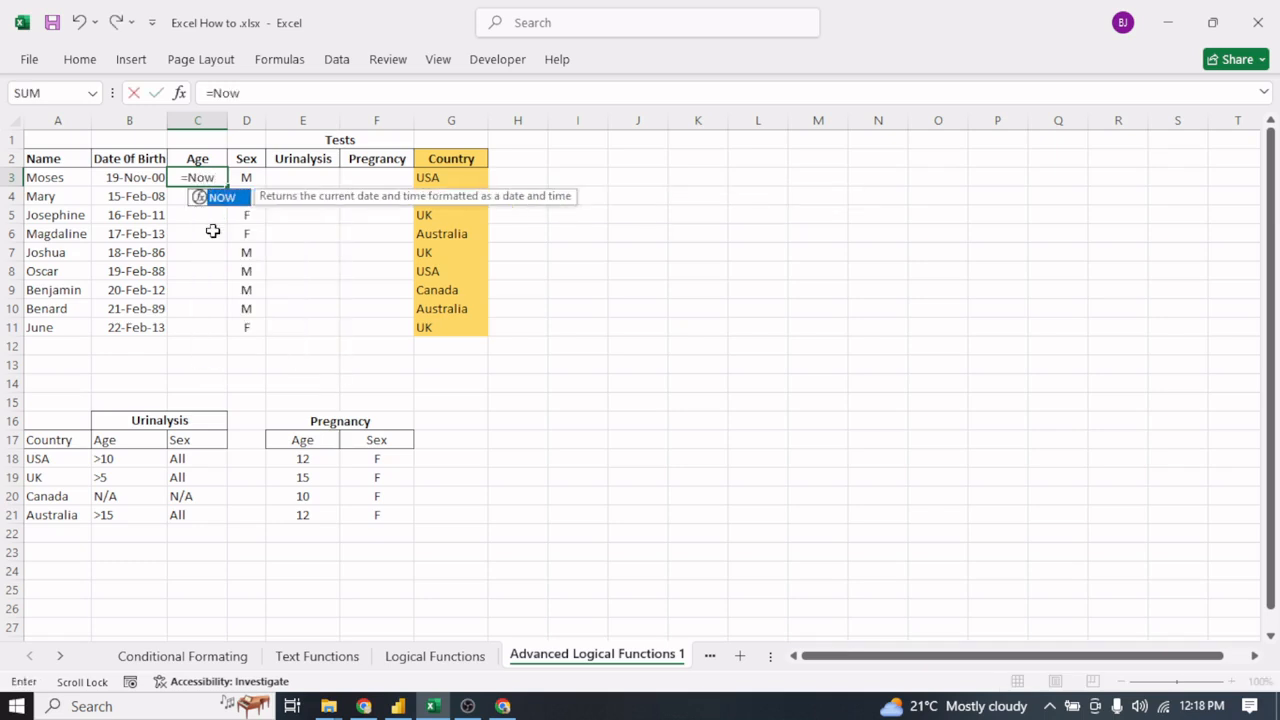
{"action": "key", "text": "Tab"}
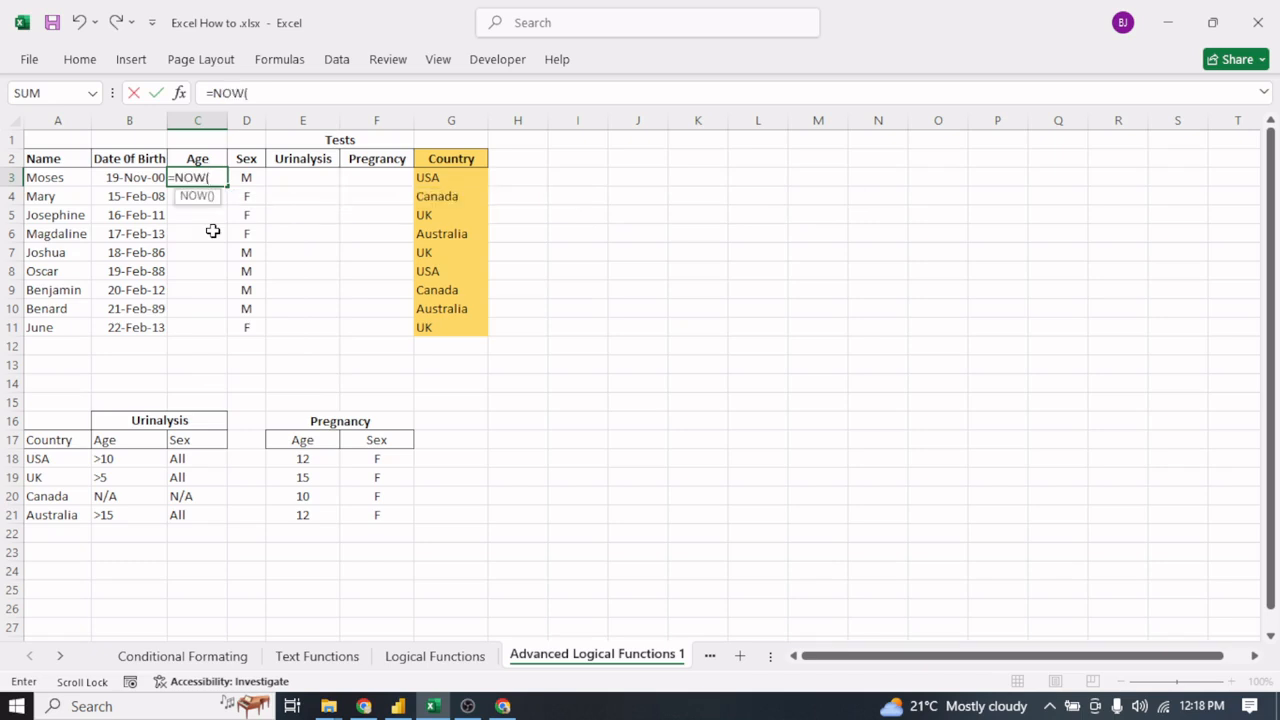
{"action": "type", "text": ")-"}
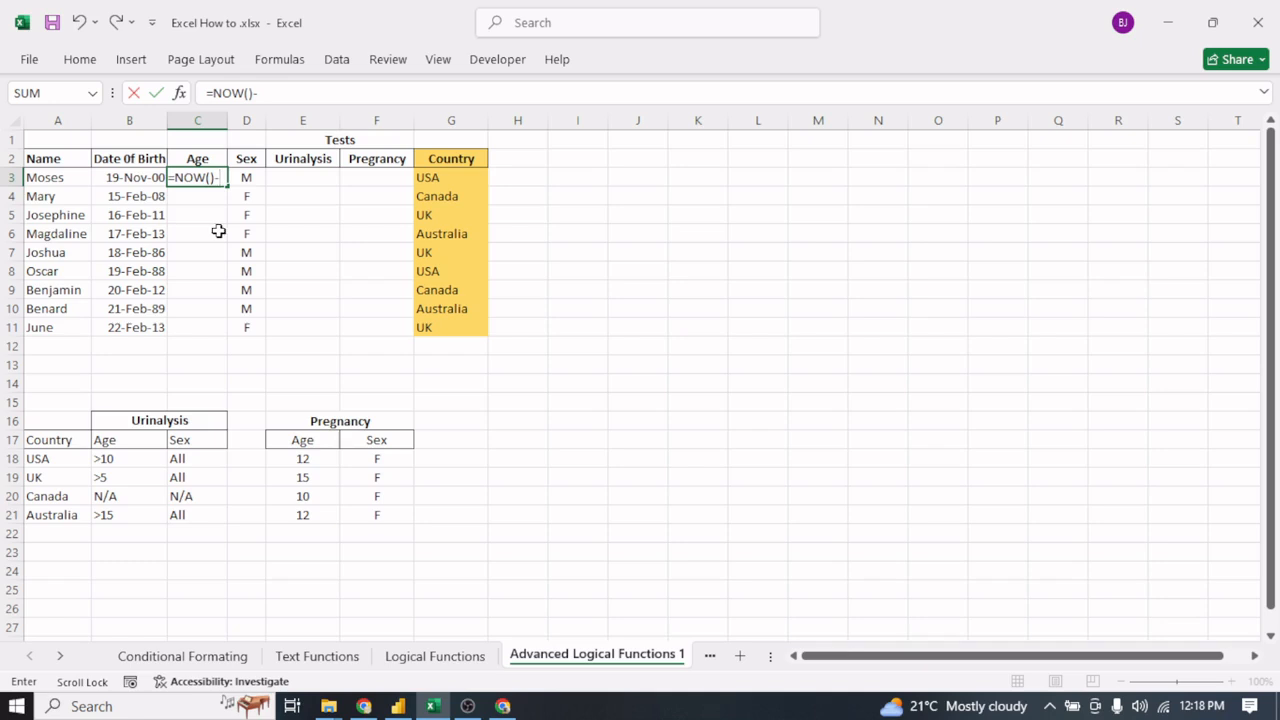
{"action": "left_click", "coordinate": [126, 178]}
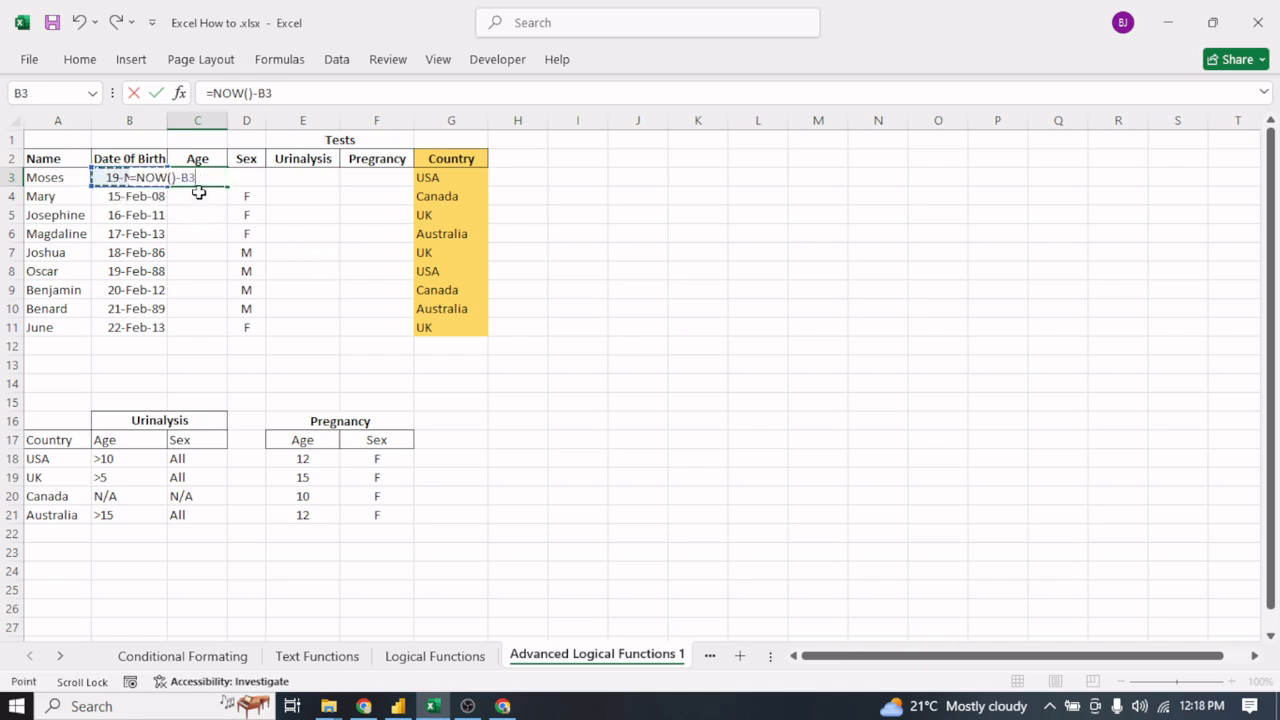
- Enclose the subtraction in parentheses and divide it by 365, completing C3 as =(NOW()-B3)/365
{"action": "type", "text": ")"}
{"action": "left_click", "coordinate": [150, 177]}
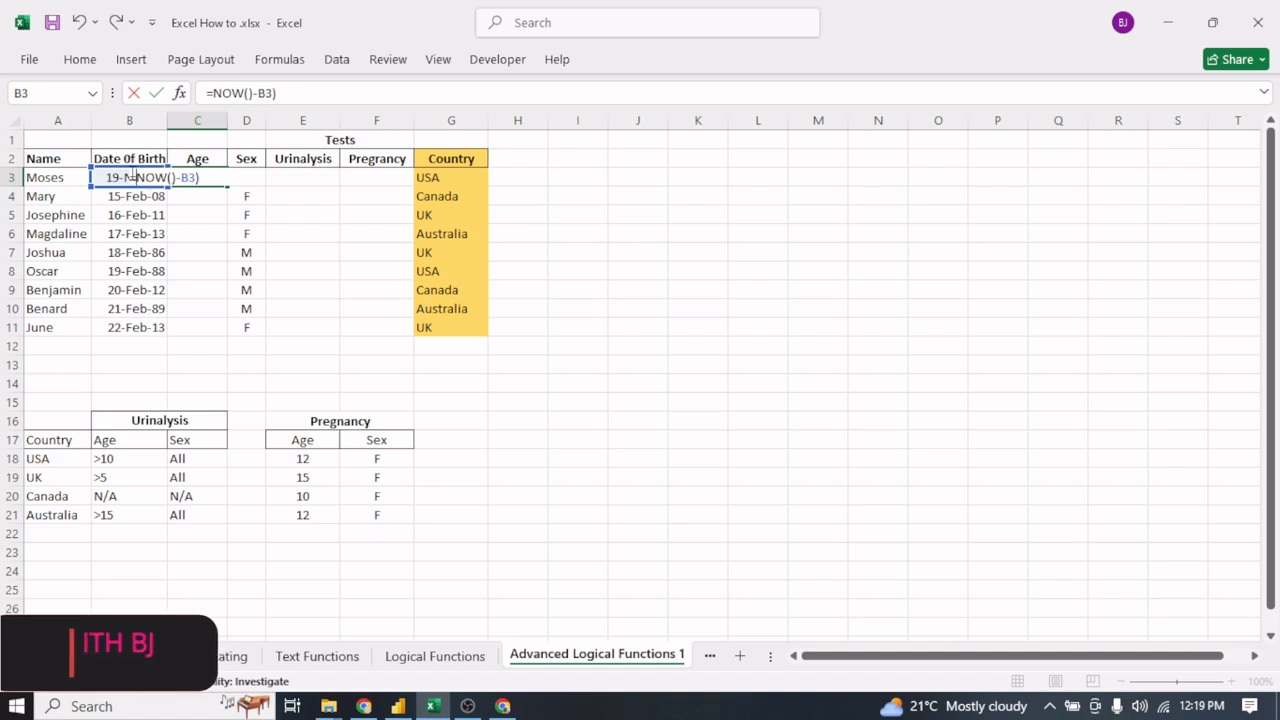
{"action": "type", "text": "("}
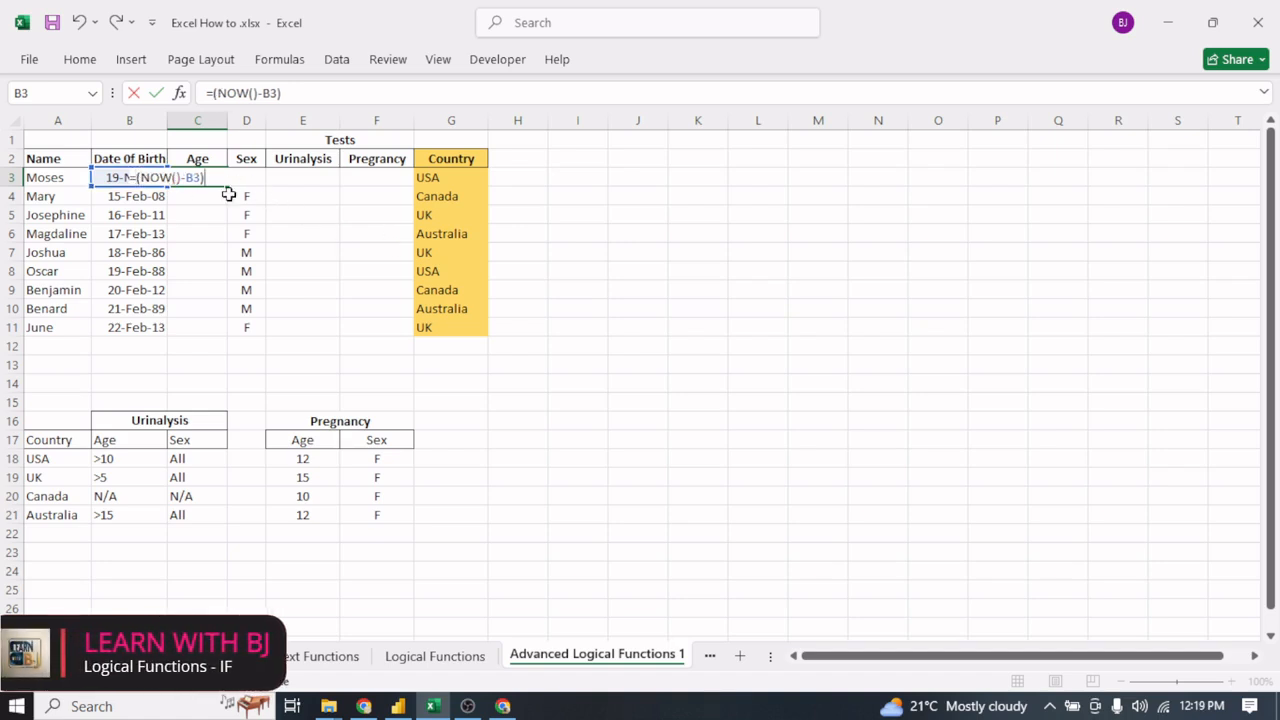
{"action": "type", "text": "/35"}
{"action": "key", "text": "BackSpace"}
{"action": "key", "text": "BackSpace"}
{"action": "type", "text": "365"}
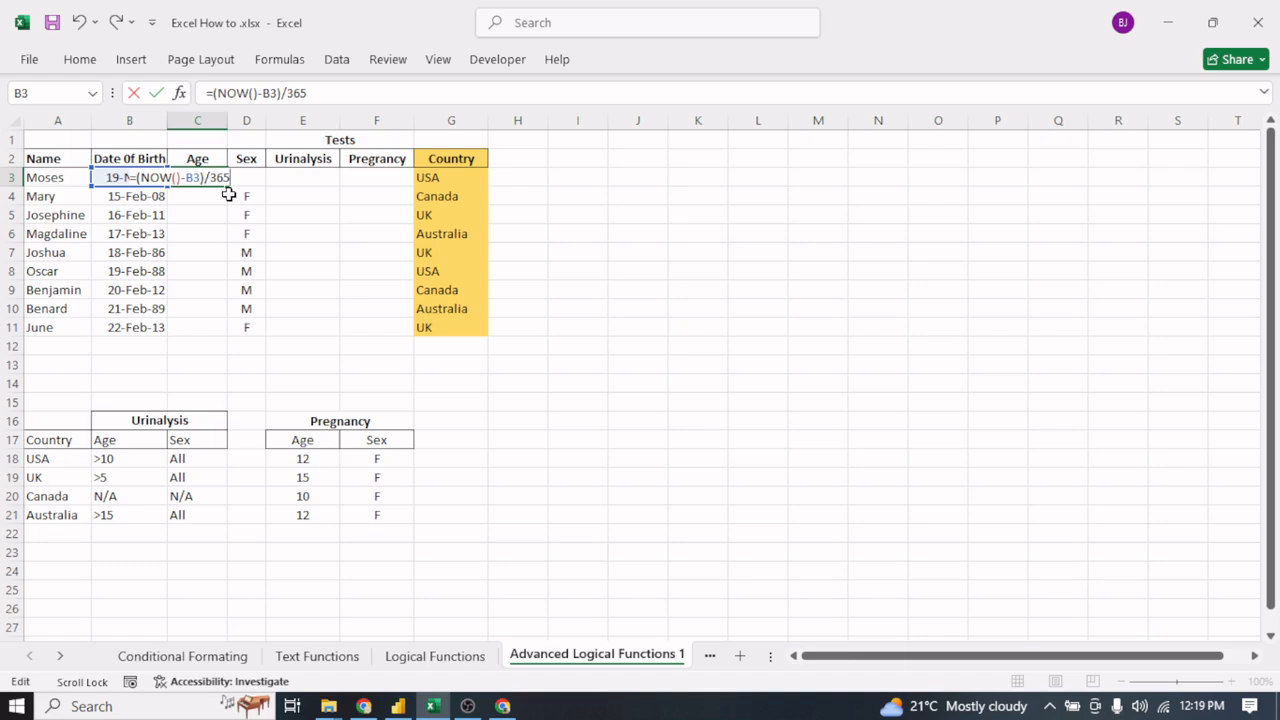
{"action": "key", "text": "Return"}
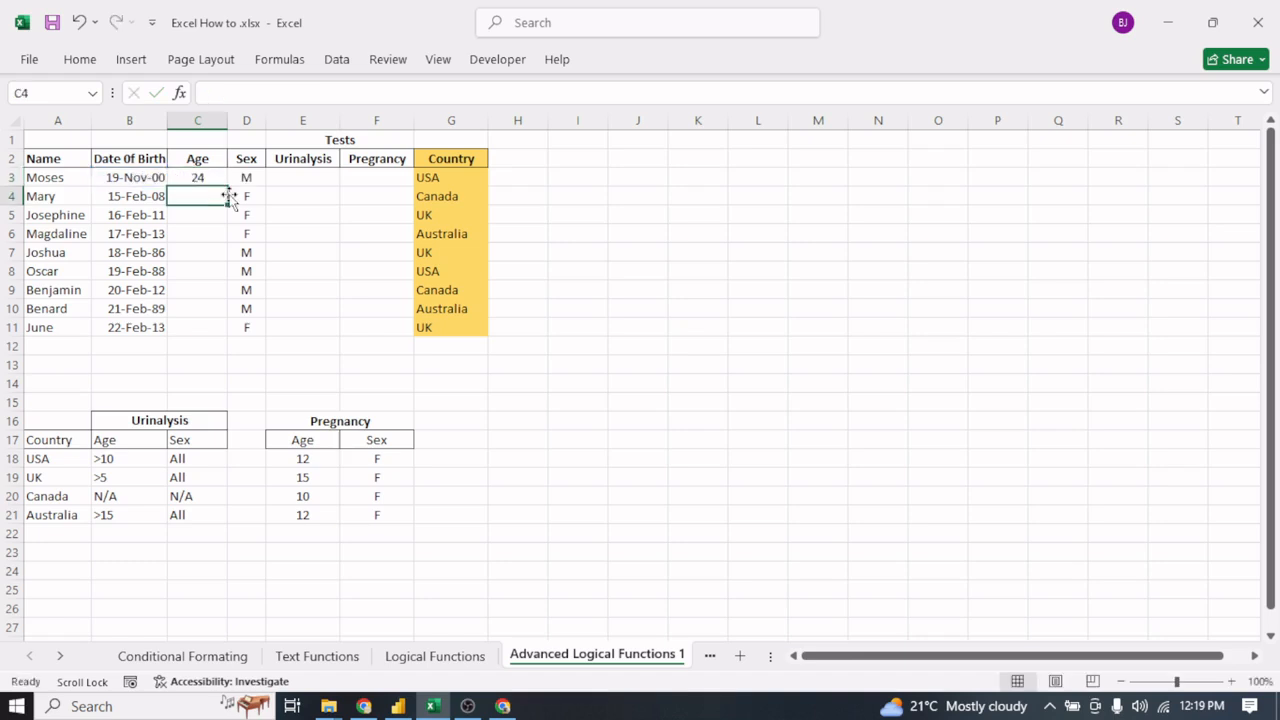
- Fill the age formula from C3 down through C11
{"action": "left_click", "coordinate": [198, 177]}
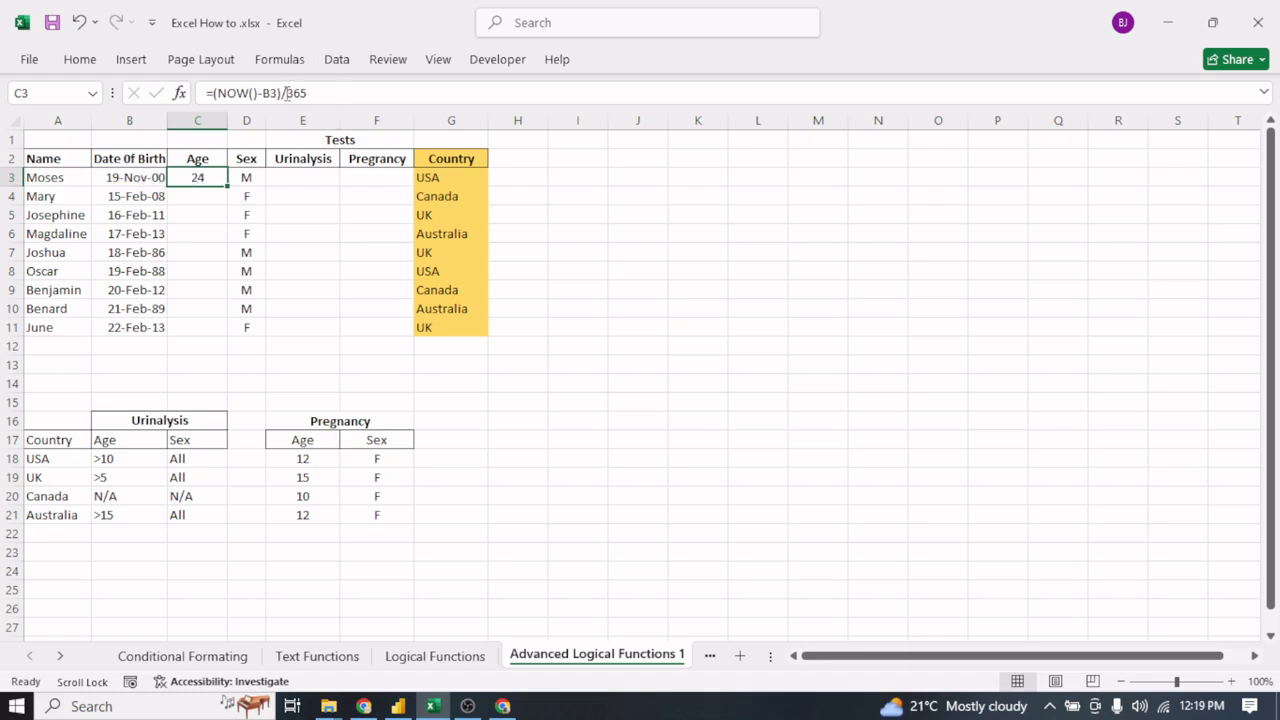
{"action": "left_click", "coordinate": [221, 209]}
{"action": "left_click", "coordinate": [212, 180]}
{"action": "left_click_drag", "start_coordinate": [226, 188], "coordinate": [233, 334]}
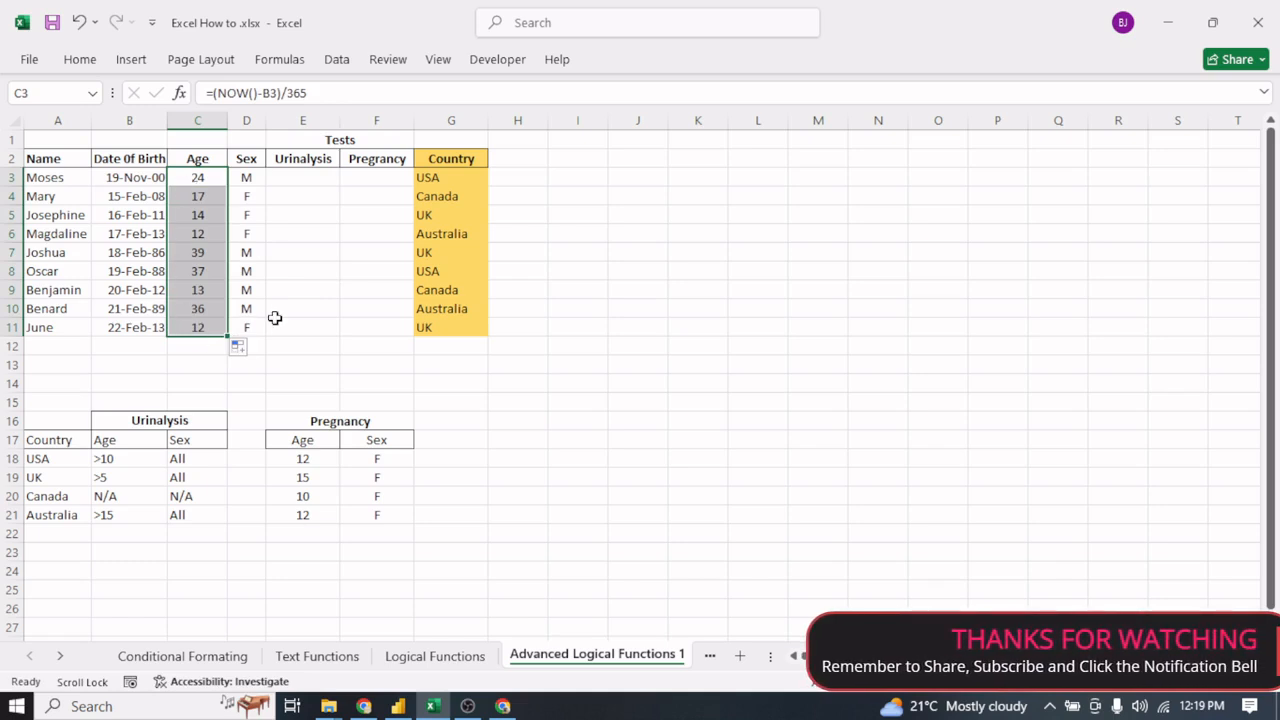
{"action": "left_click", "coordinate": [309, 277]}
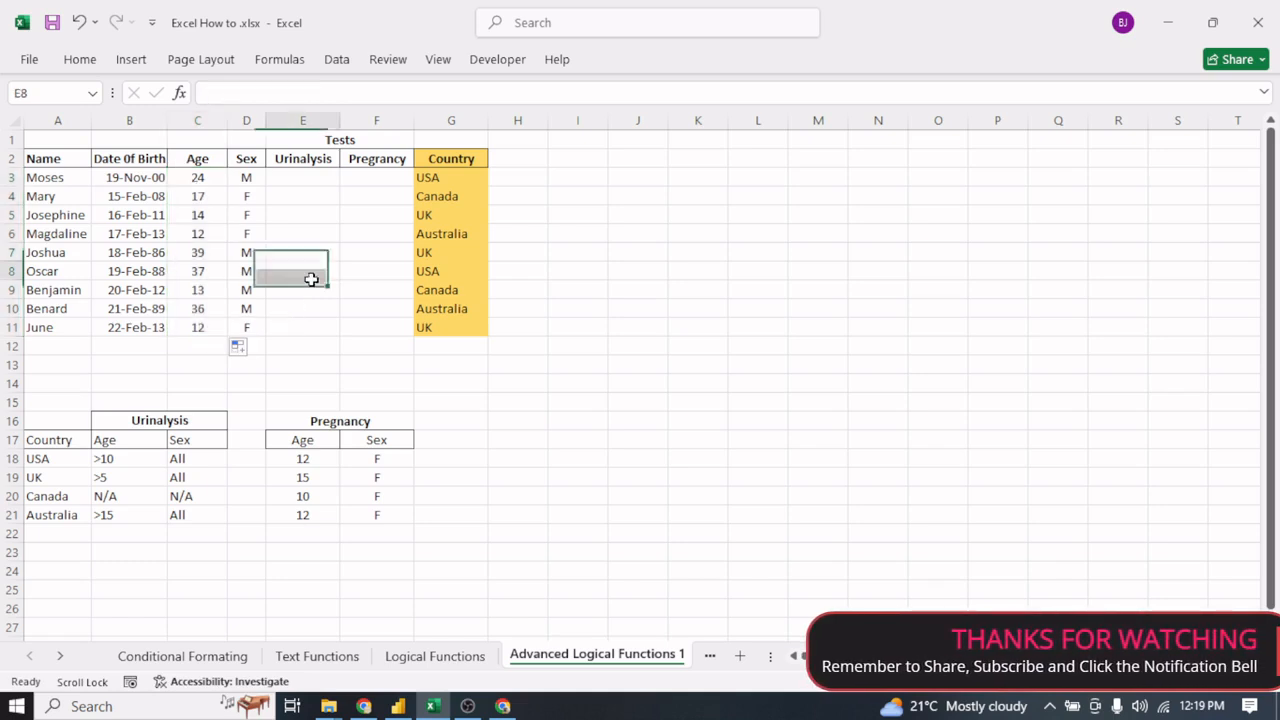
- Begin the Urinalysis formula in E3 by nesting an AND inside an OR inside an IF: =IF(OR(AND(
{"action": "left_click", "coordinate": [307, 179]}
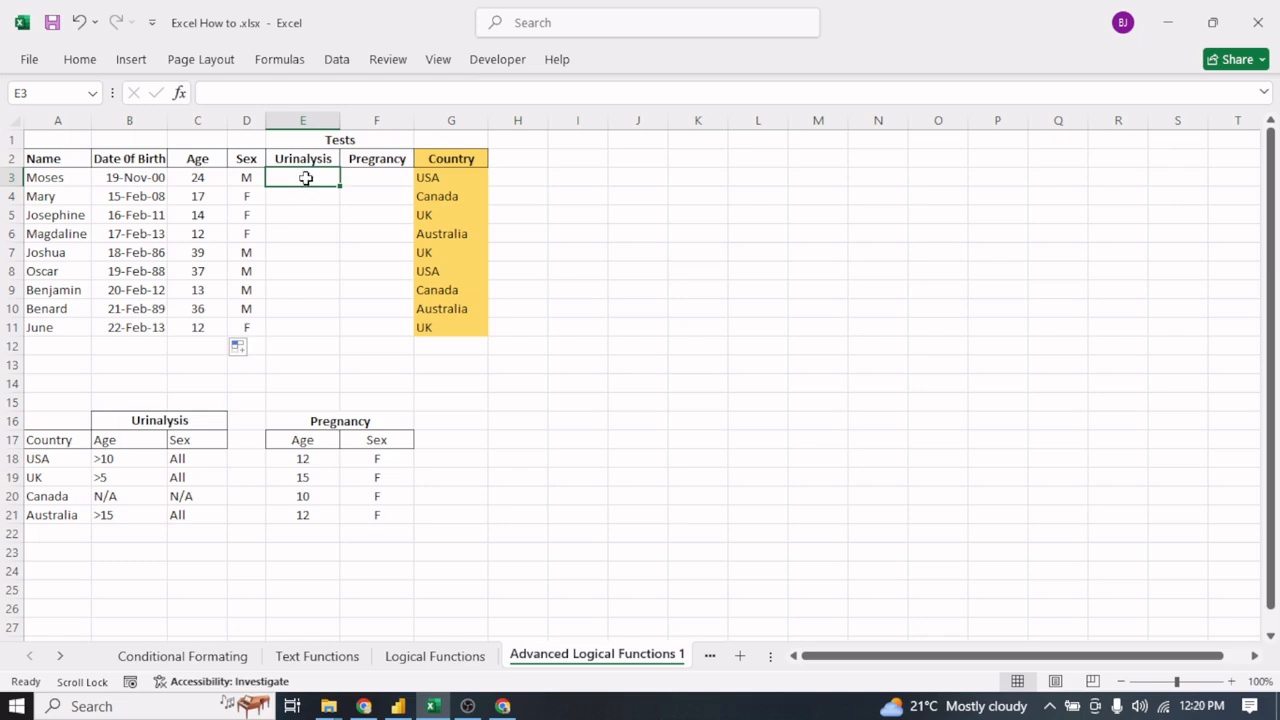
{"action": "type", "text": "="}
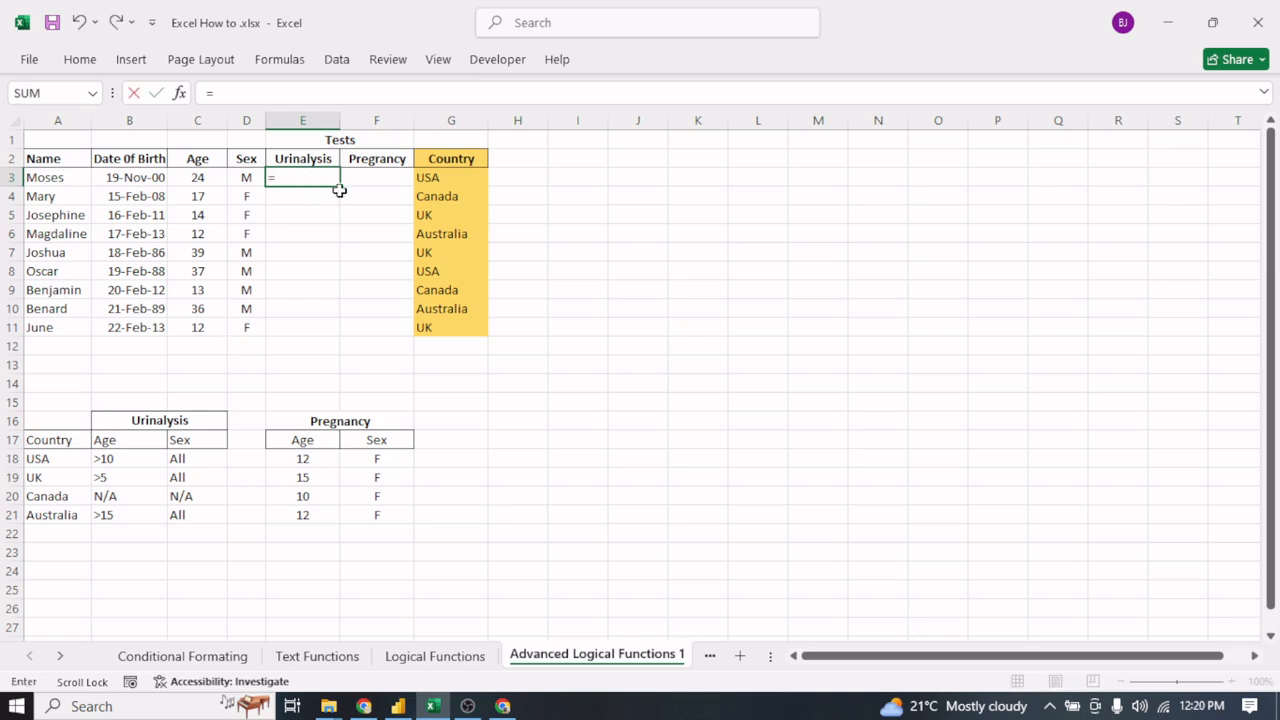
{"action": "type", "text": "IF"}
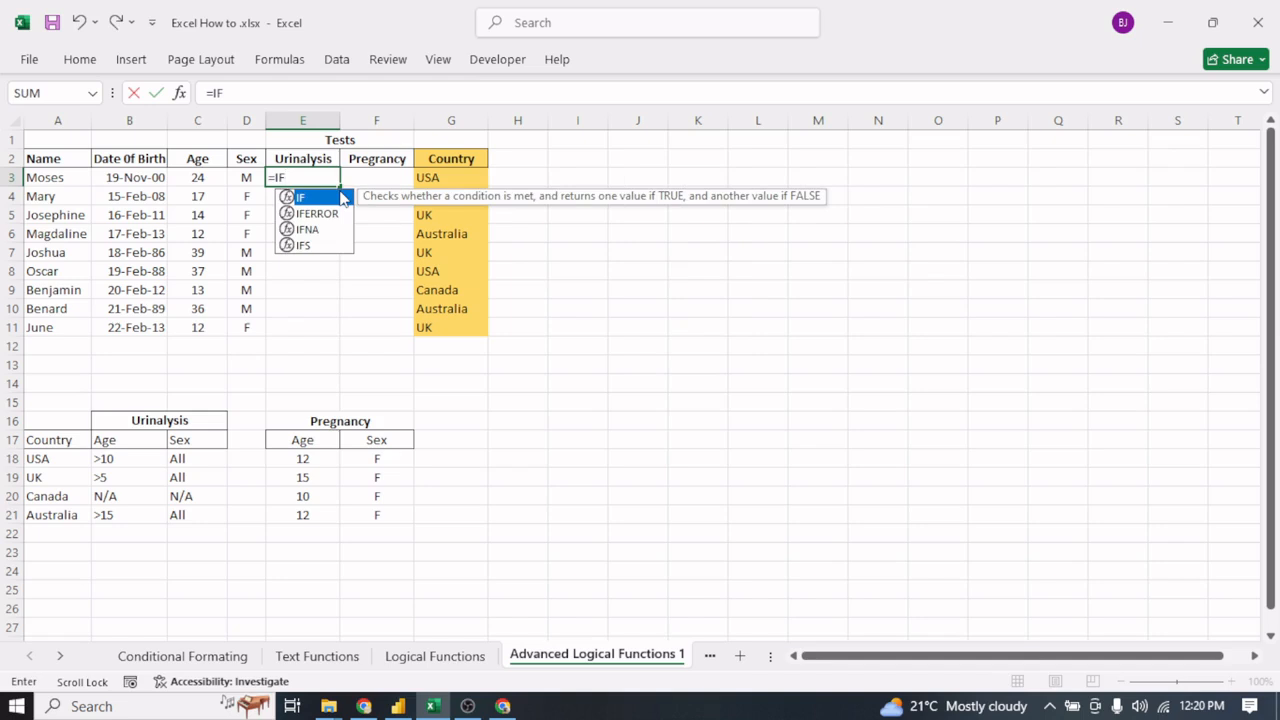
{"action": "type", "text": "("}
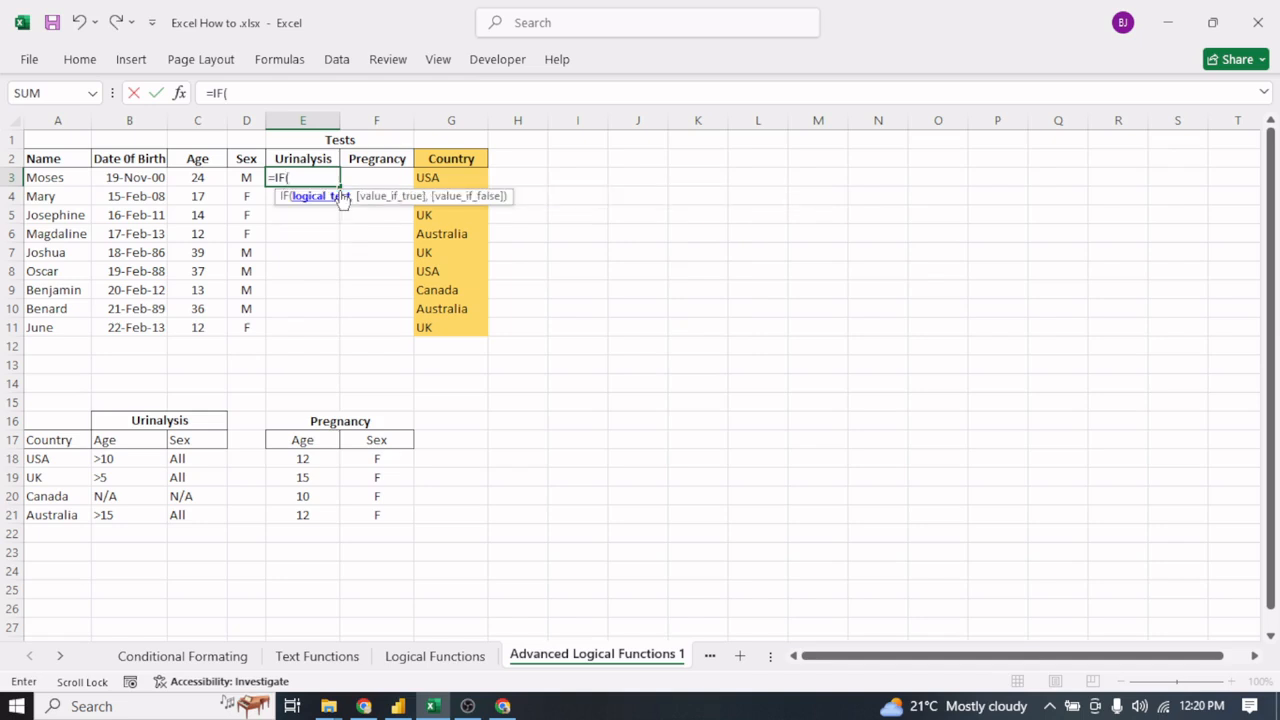
{"action": "type", "text": "O"}
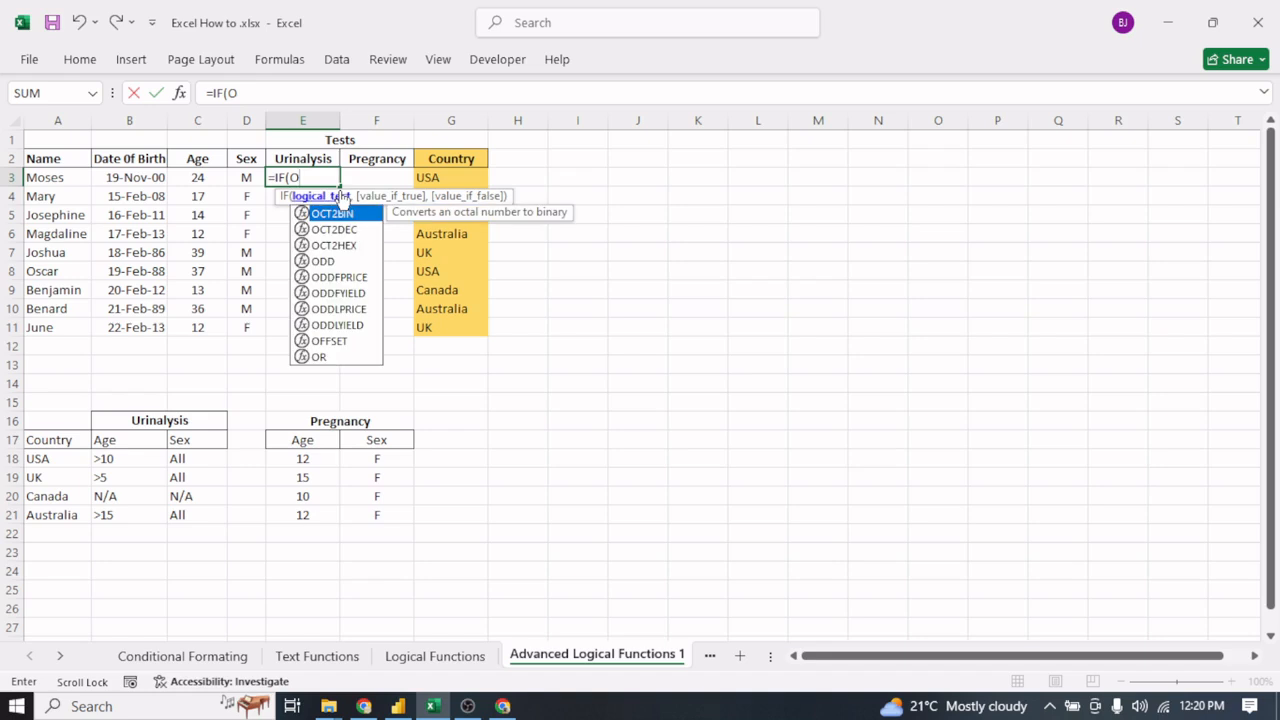
{"action": "type", "text": "R"}
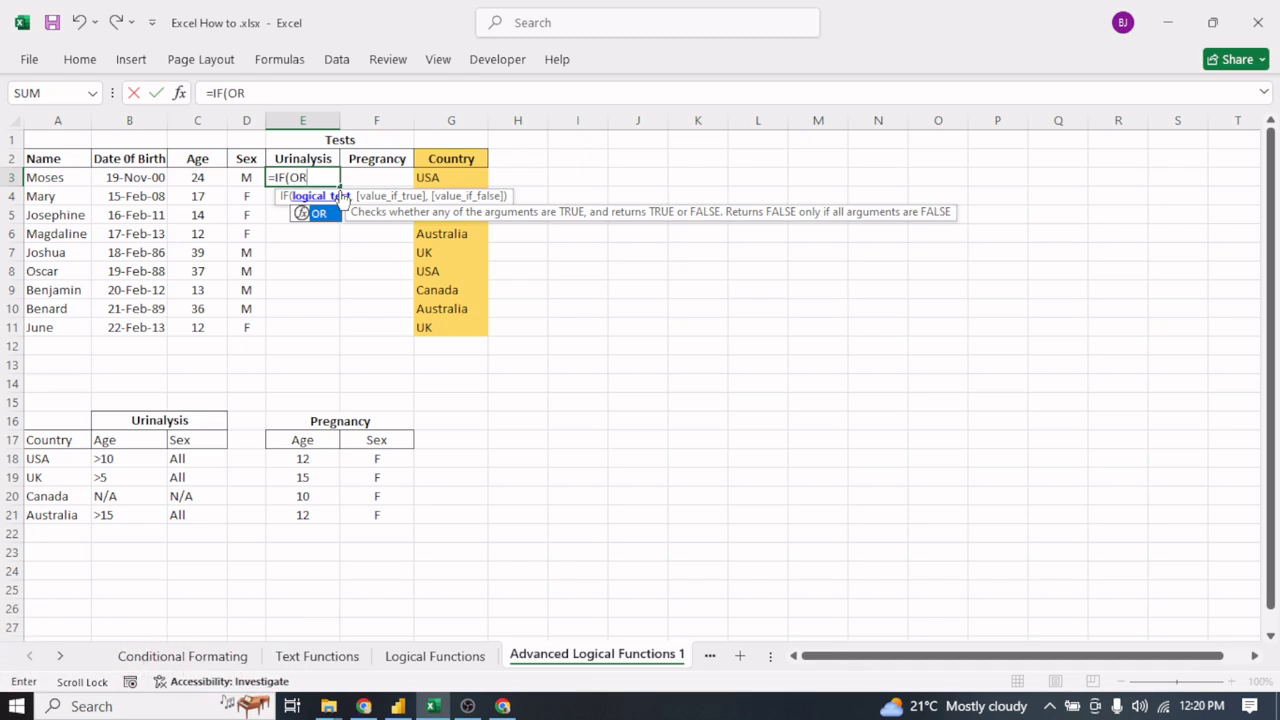
{"action": "type", "text": "(AND"}
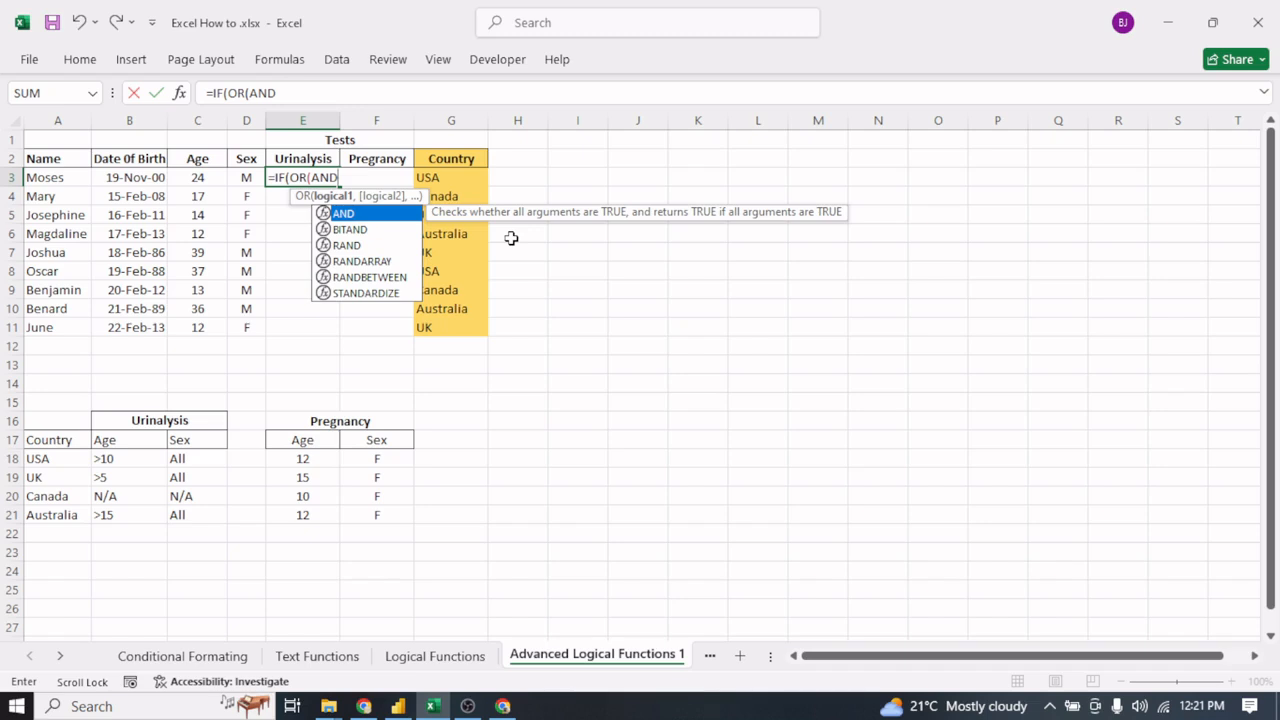
{"action": "type", "text": "("}
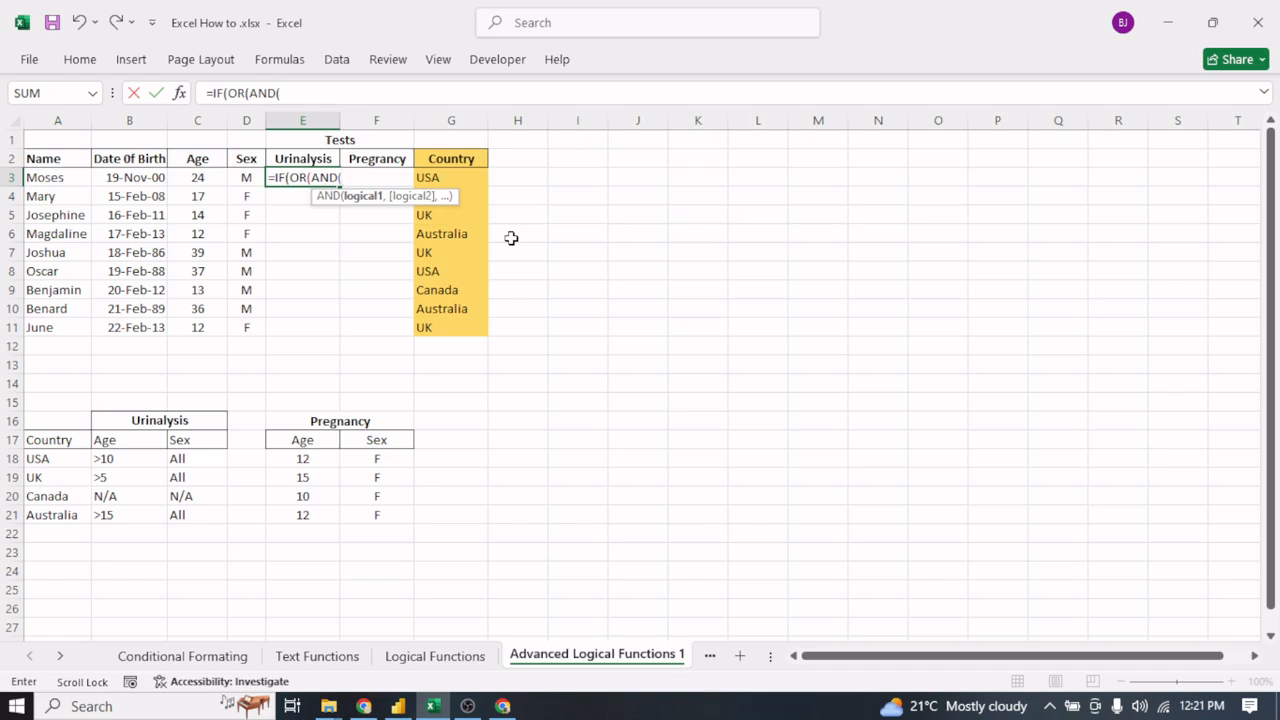
- Add the first AND condition in E3, testing whether the country in G3 equals "USA"
{"action": "left_click", "coordinate": [432, 177]}
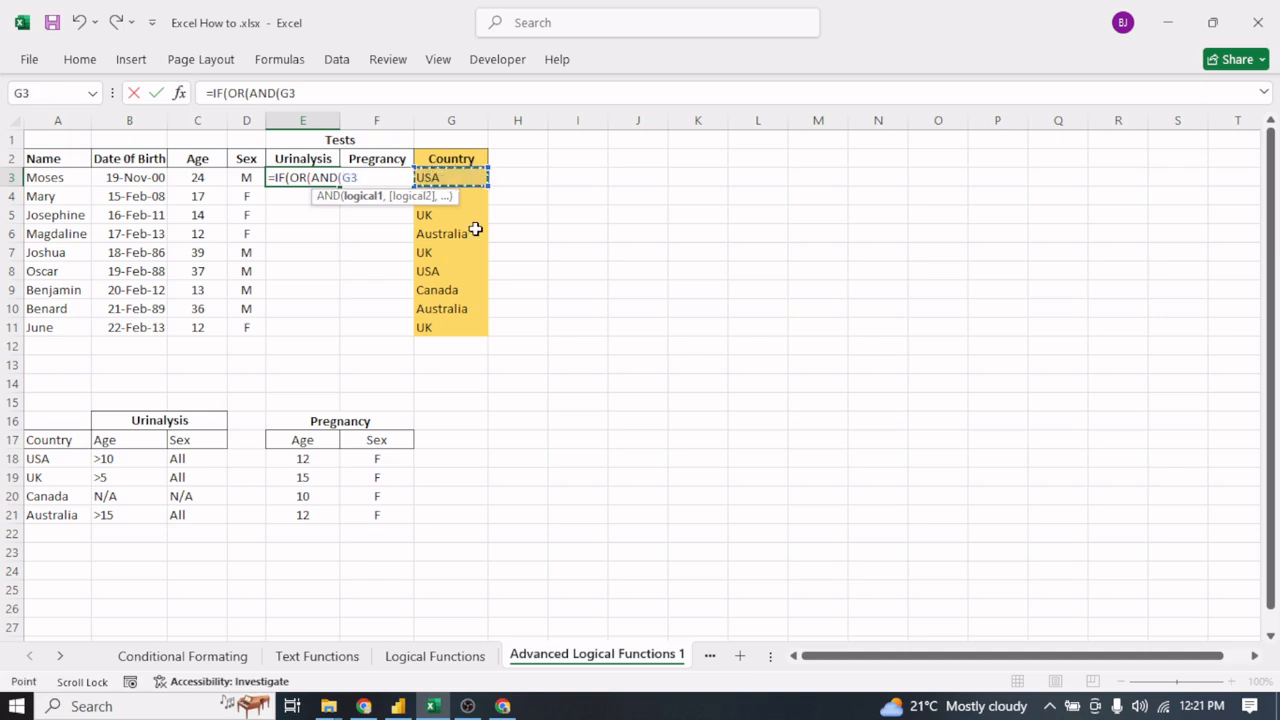
{"action": "type", "text": "=\"USA"}
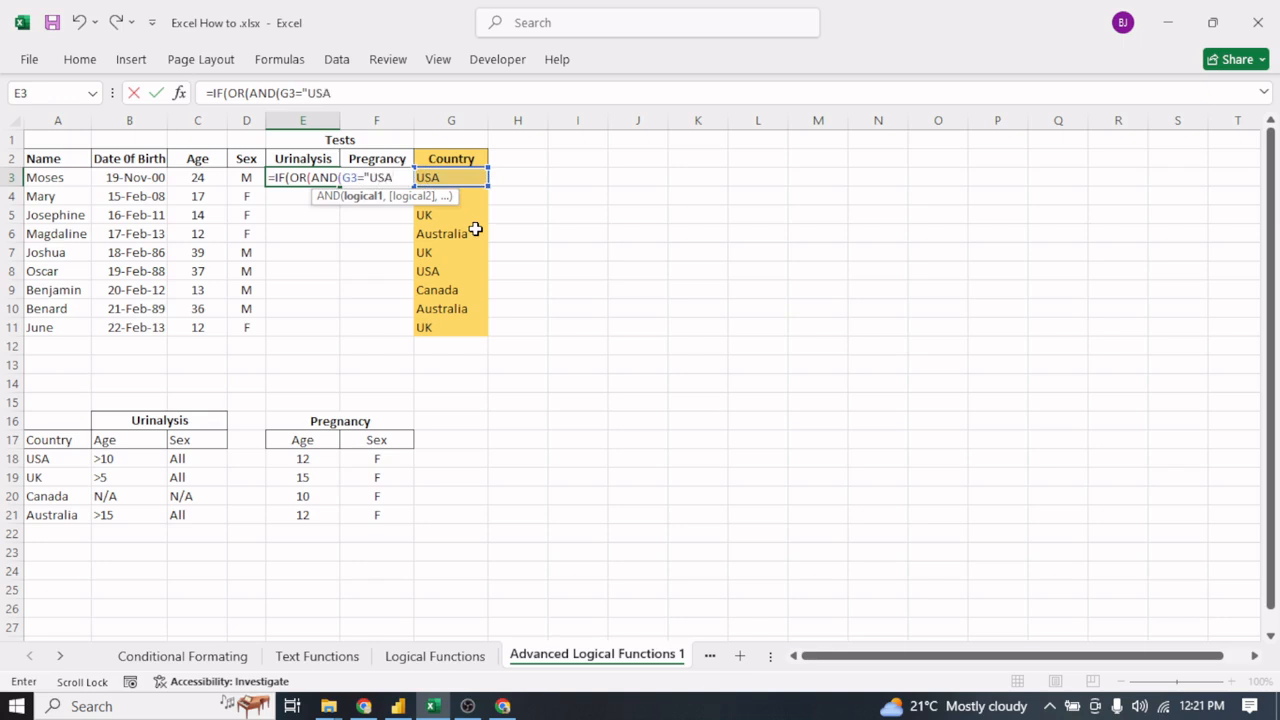
{"action": "type", "text": "\","}
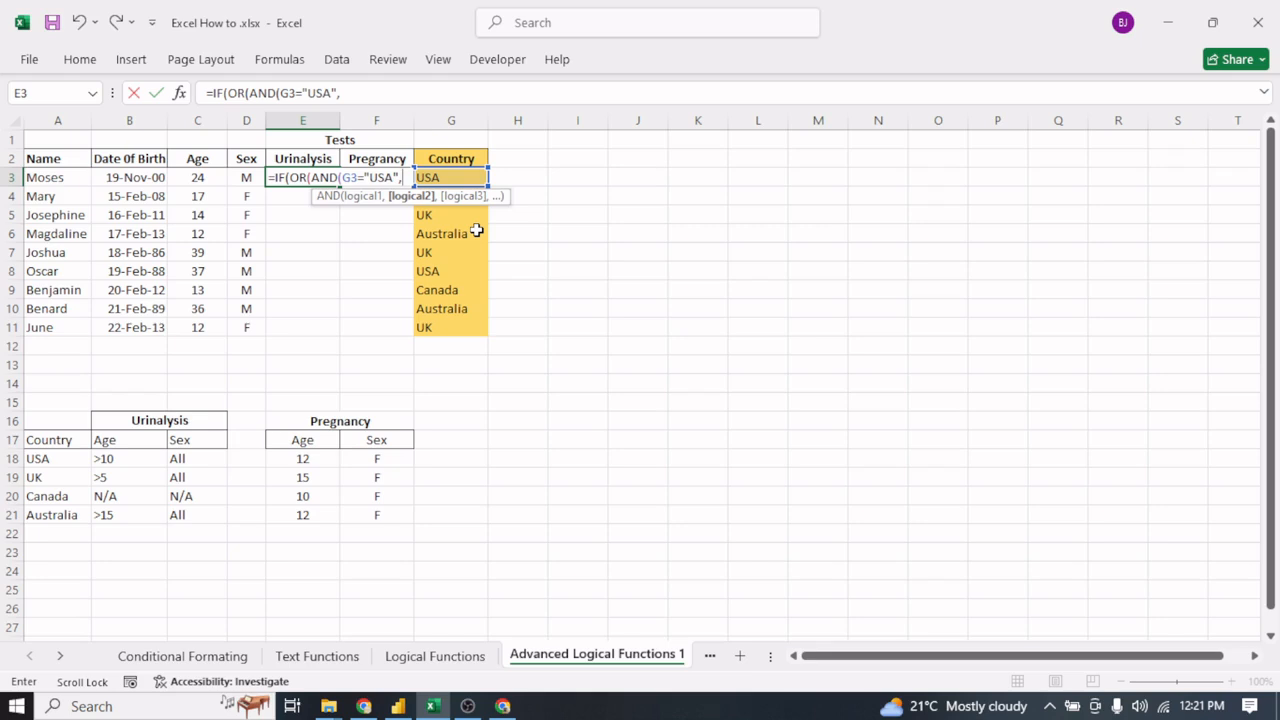
- Add the age test C3<=10 as the second condition and close the USA AND function in E3
{"action": "left_click", "coordinate": [199, 179]}
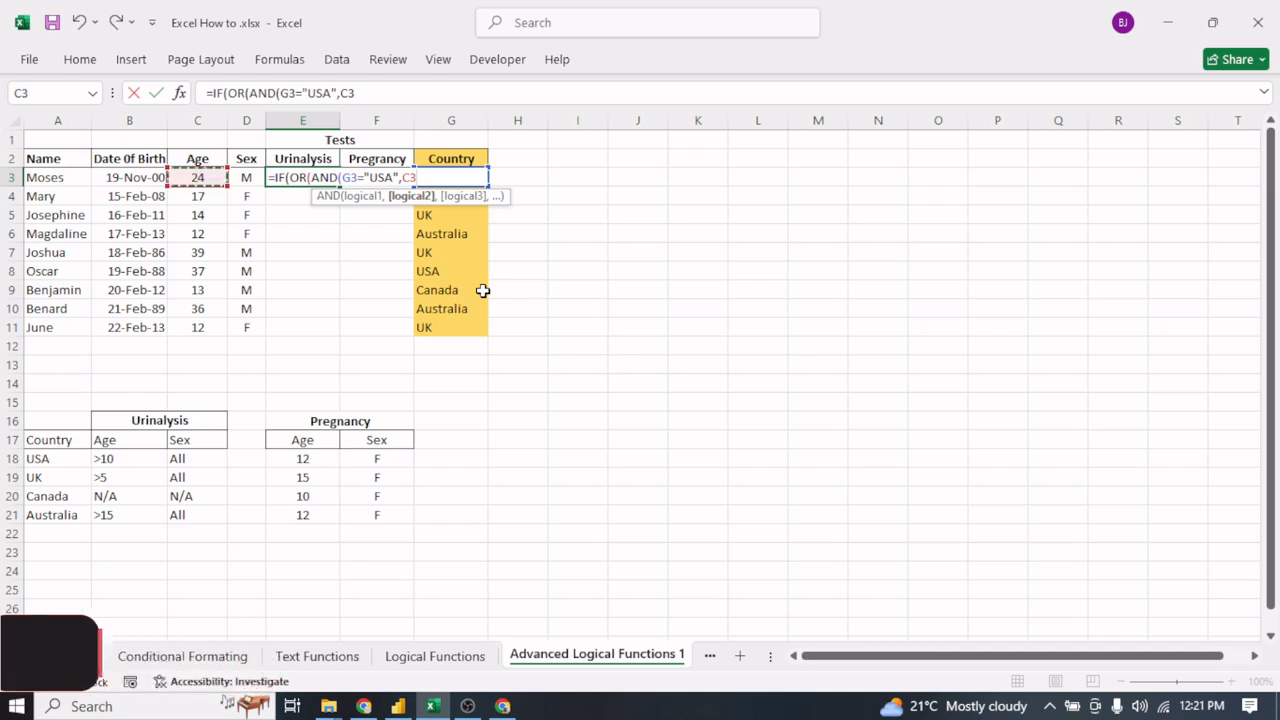
{"action": "type", "text": "<"}
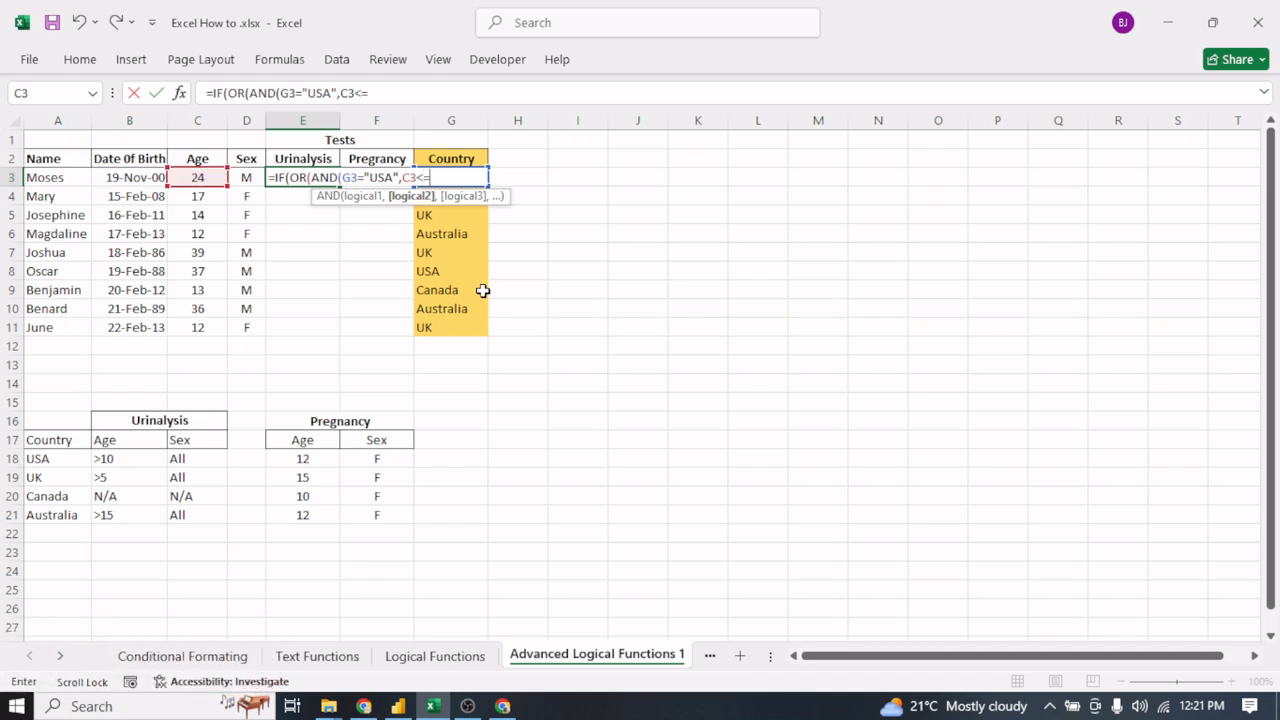
{"action": "type", "text": "=1"}
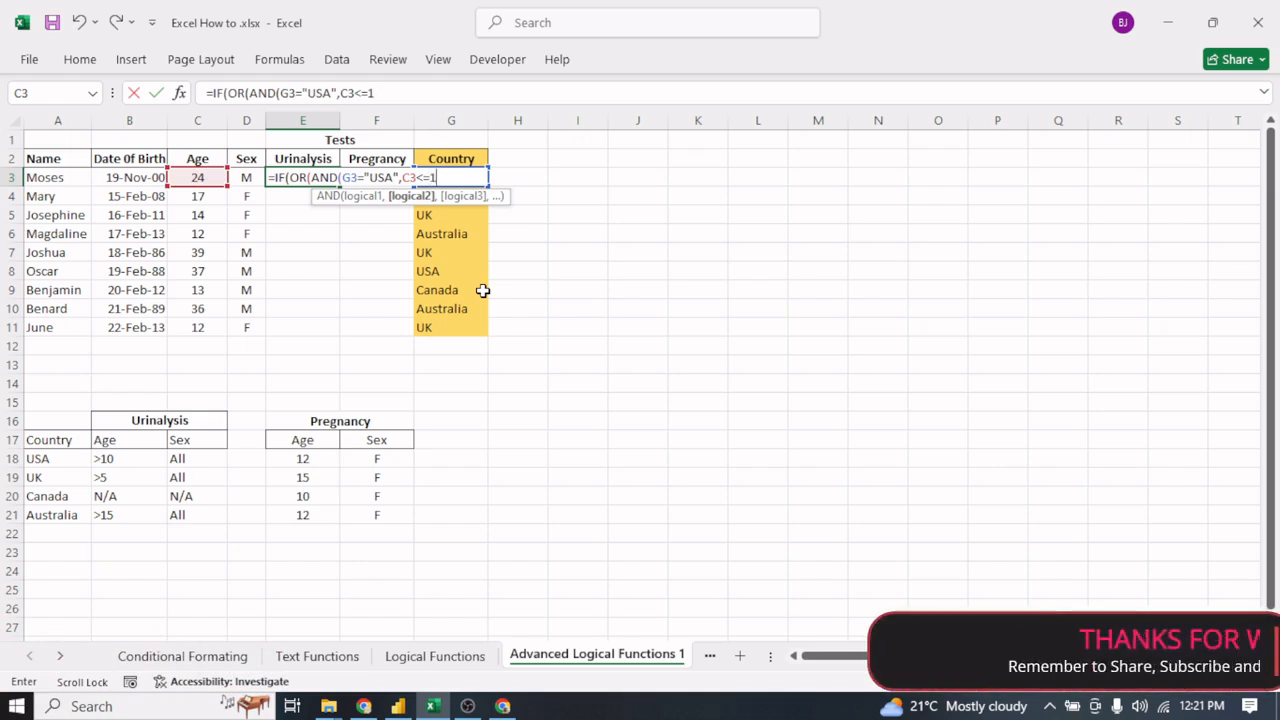
{"action": "type", "text": "0"}
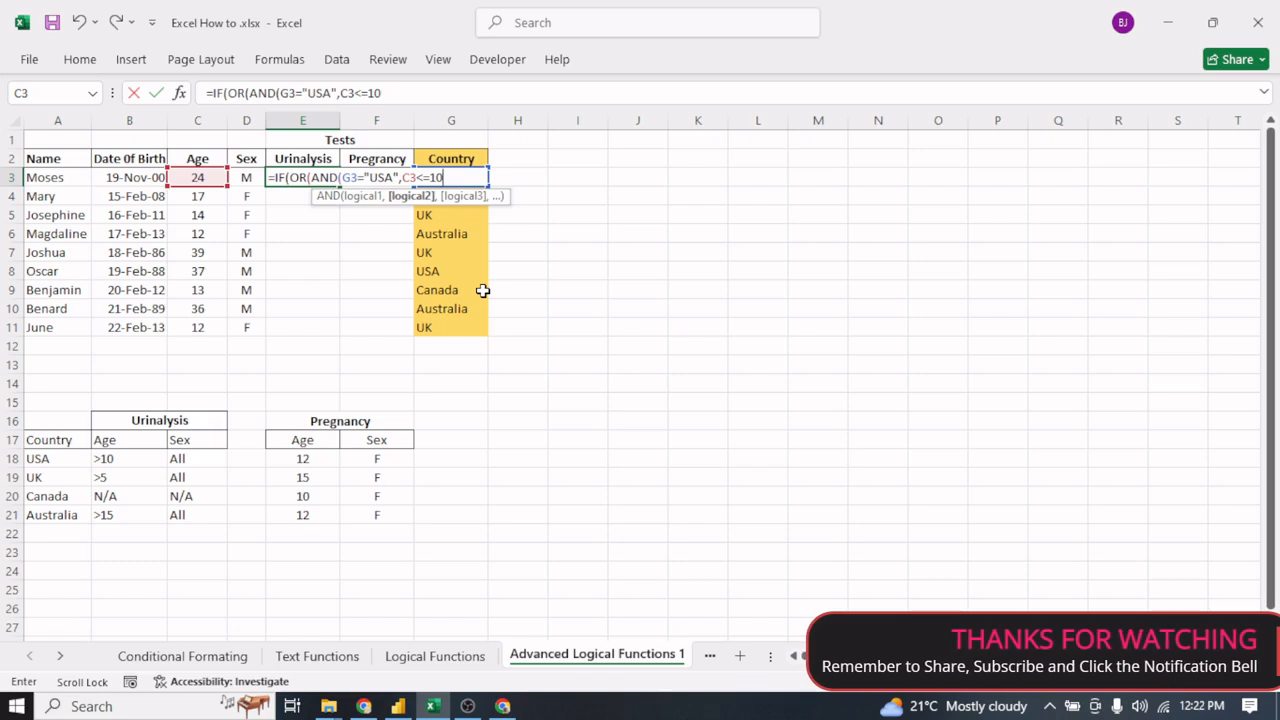
{"action": "type", "text": ")"}
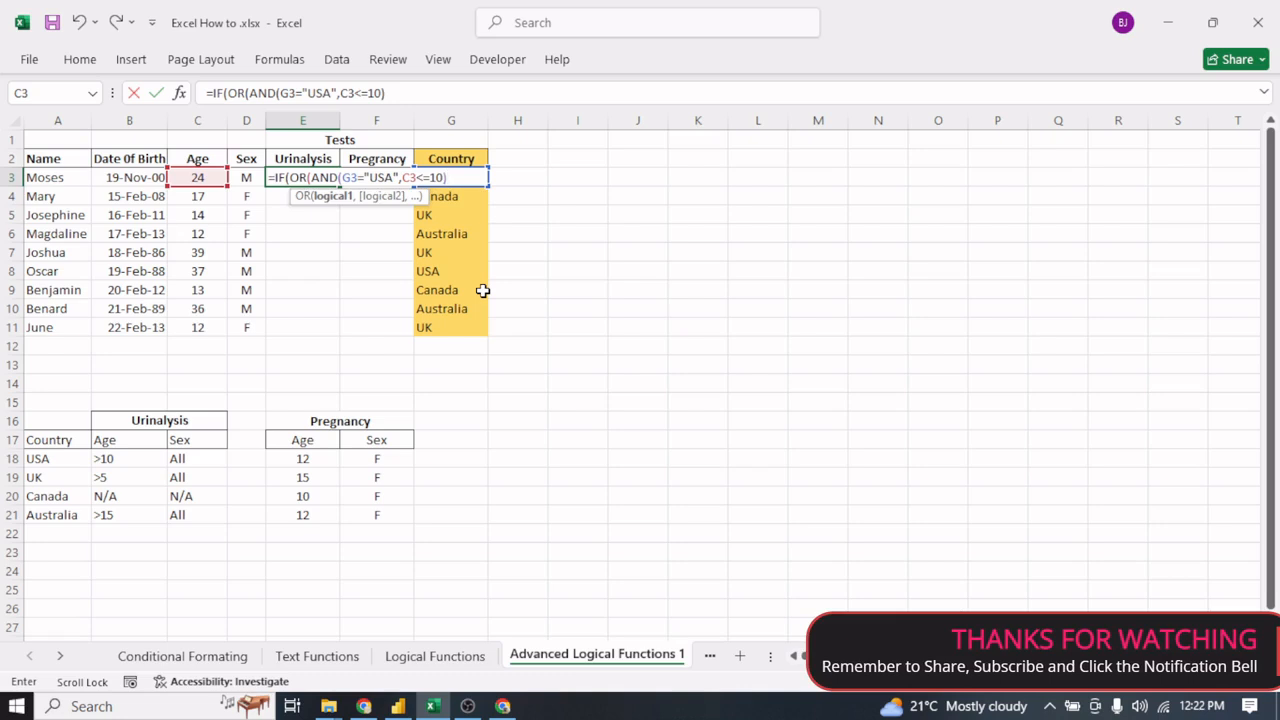
{"action": "type", "text": ","}
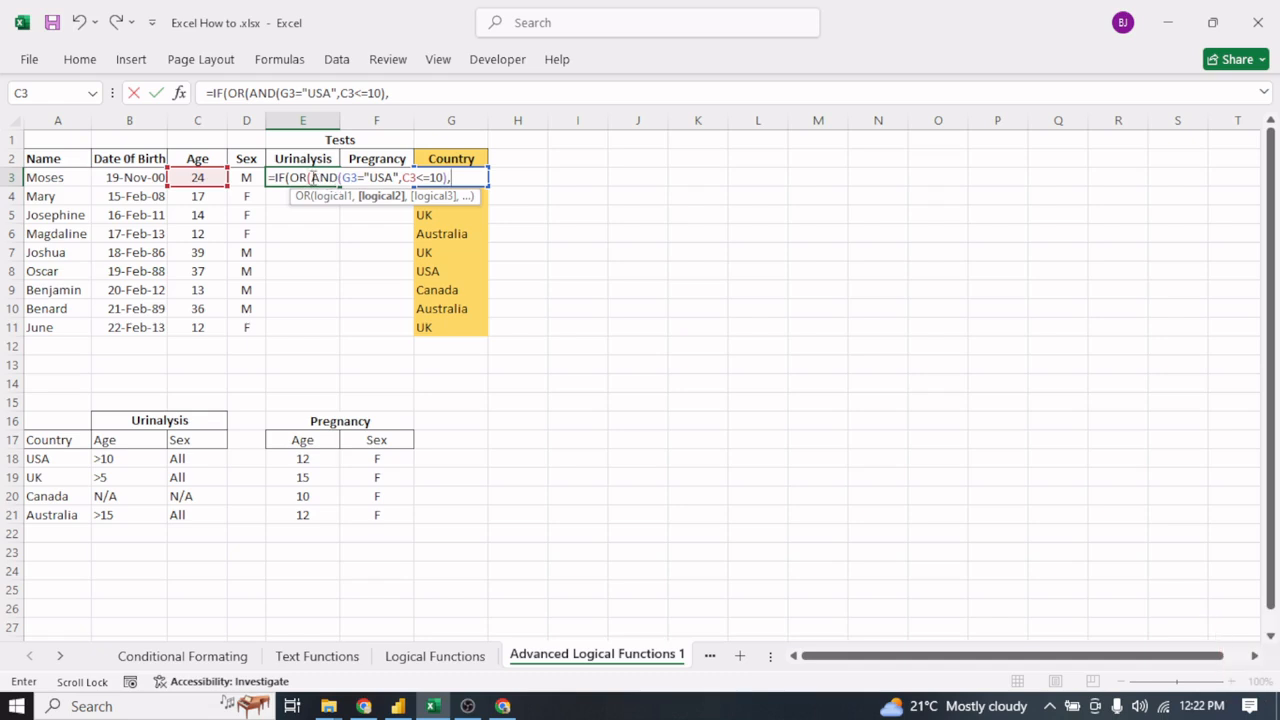
- Duplicate the AND(G3="USA",C3<=10) condition as the second argument of the OR in E3
{"action": "left_click_drag", "start_coordinate": [311, 177], "coordinate": [450, 177]}
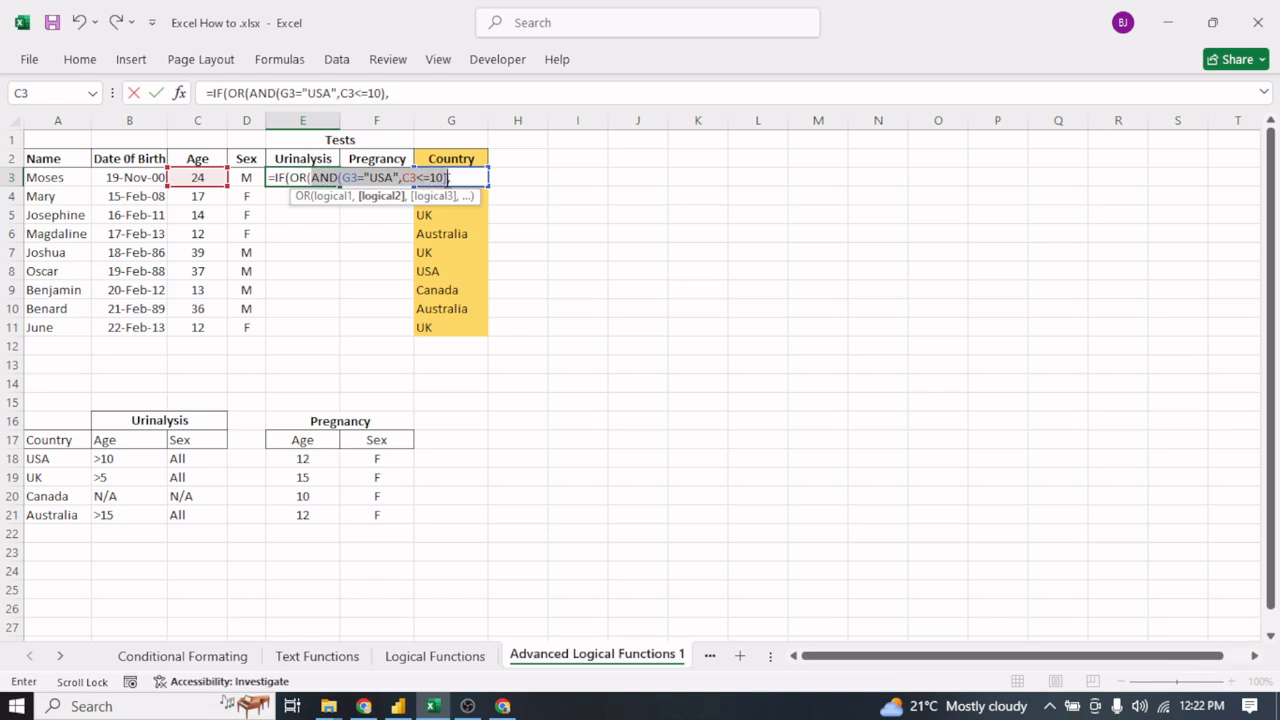
{"action": "right_click", "coordinate": [408, 177]}
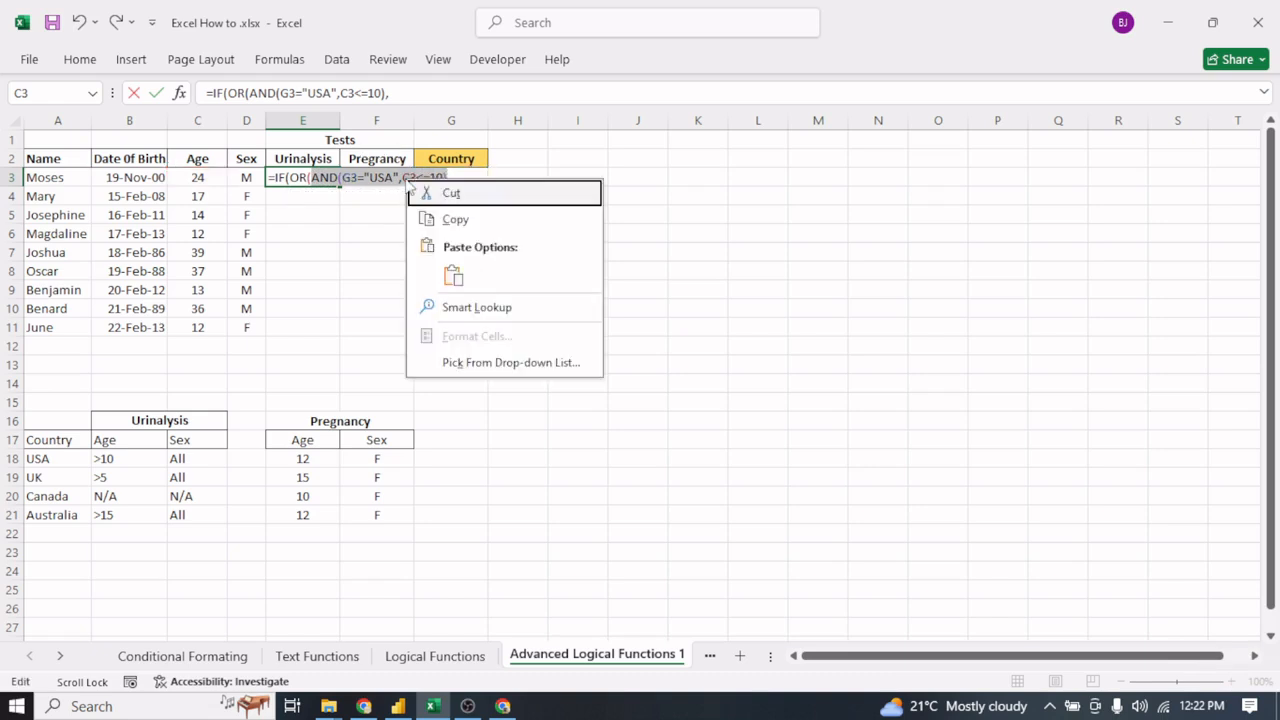
{"action": "left_click", "coordinate": [466, 222]}
{"action": "key", "text": "End"}
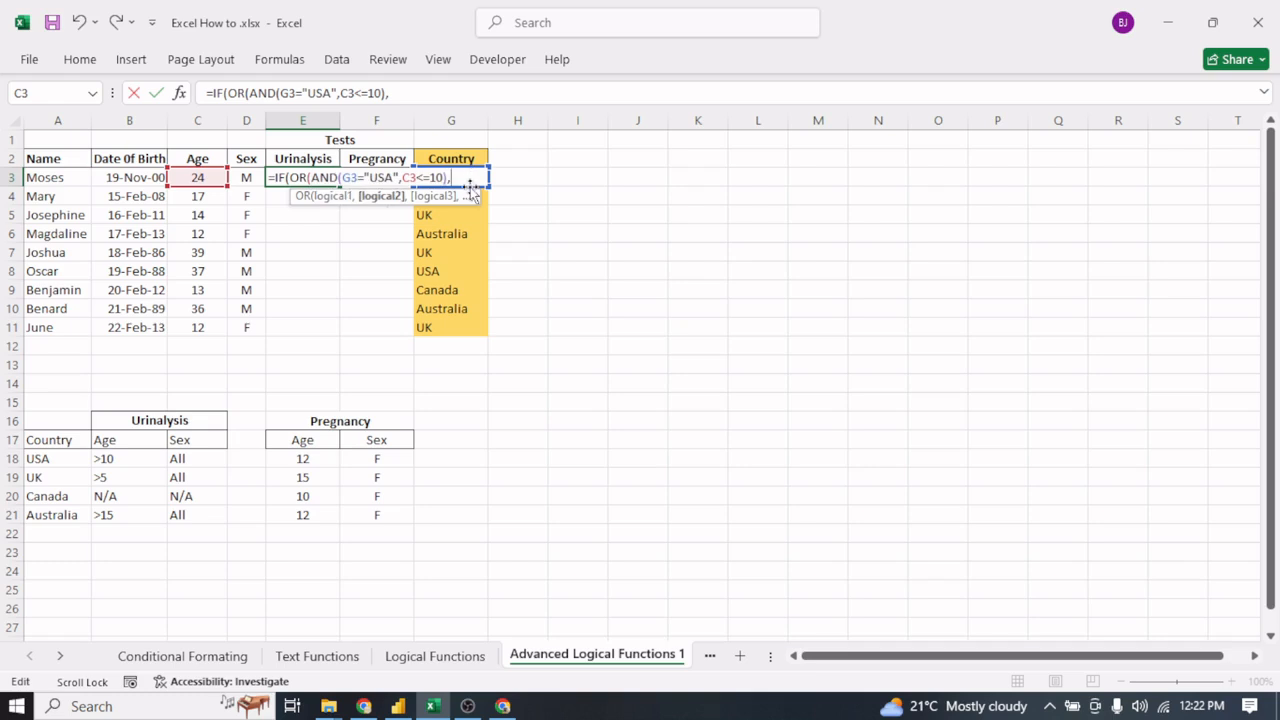
{"action": "key", "text": "ctrl+v"}
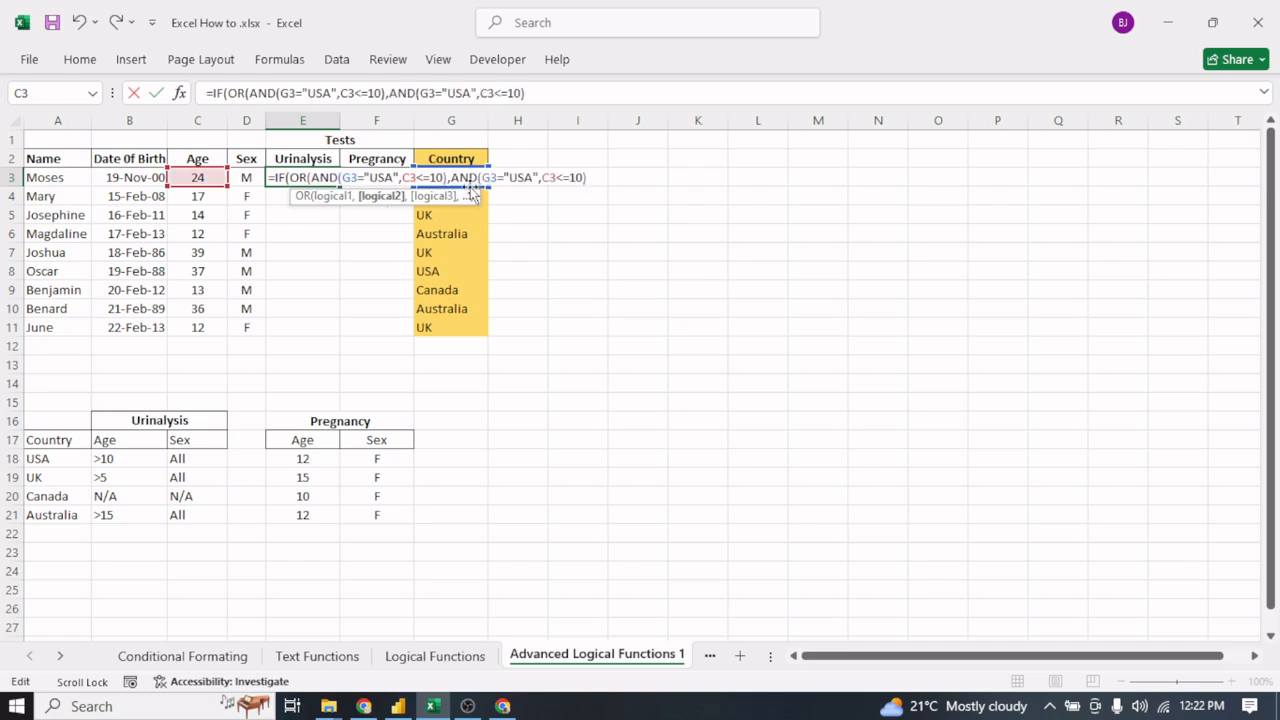
- Change the country in the second AND condition of E3 to "Canada"
{"action": "left_click", "coordinate": [533, 177]}
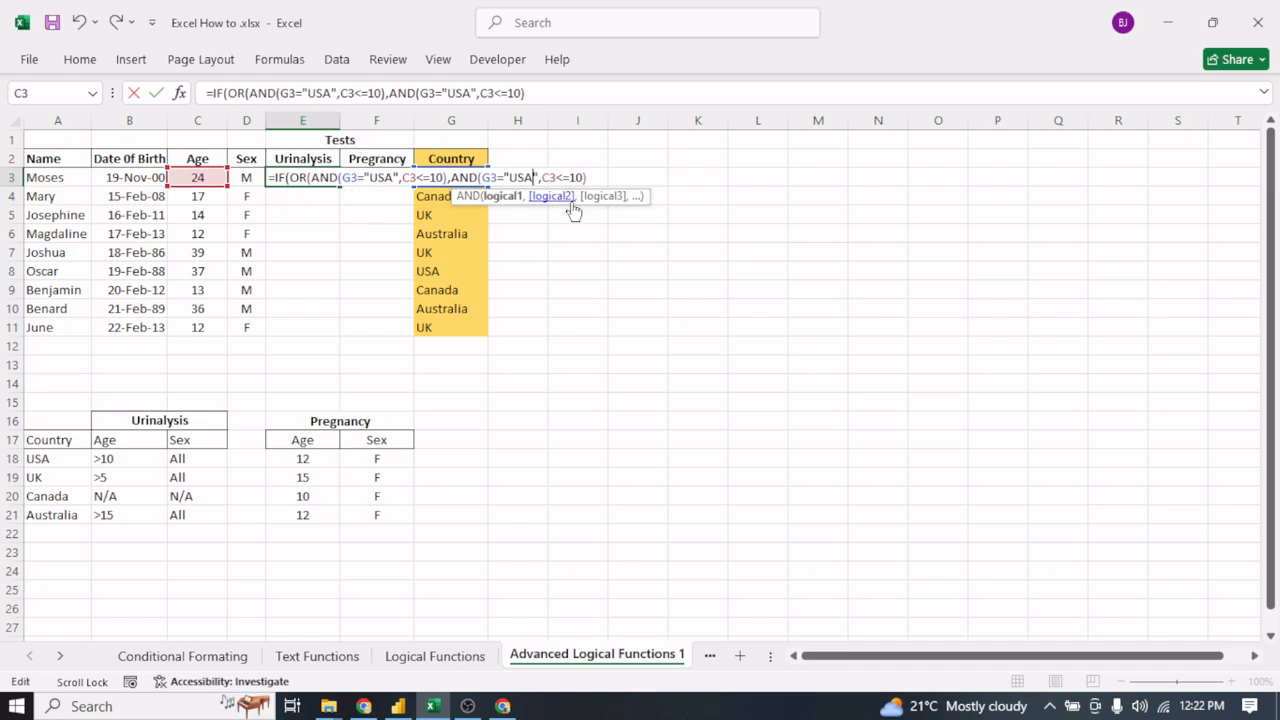
{"action": "key", "text": "BackSpace"}
{"action": "key", "text": "BackSpace"}
{"action": "key", "text": "BackSpace"}
{"action": "type", "text": "Canada"}
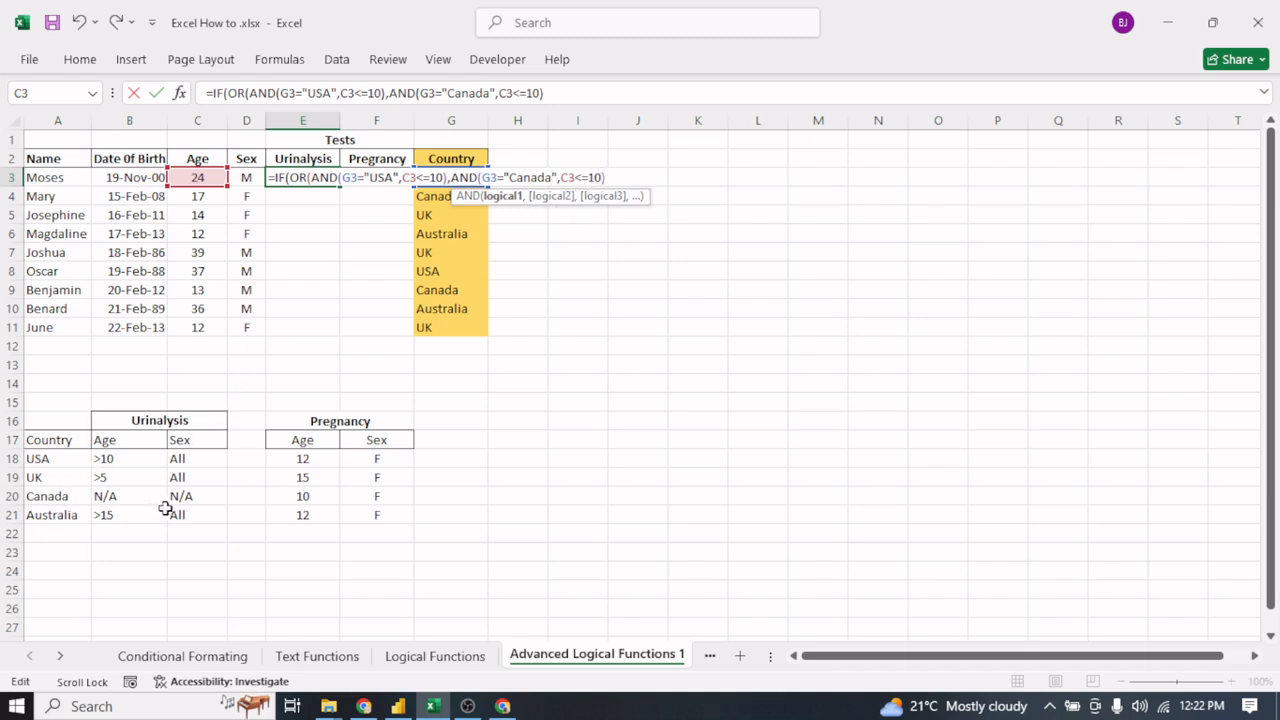
- Change the age test in the Canada condition of E3 to C3>0
{"action": "left_click", "coordinate": [601, 177]}
{"action": "key", "text": "BackSpace"}
{"action": "key", "text": "BackSpace"}
{"action": "key", "text": "BackSpace"}
{"action": "key", "text": "BackSpace"}
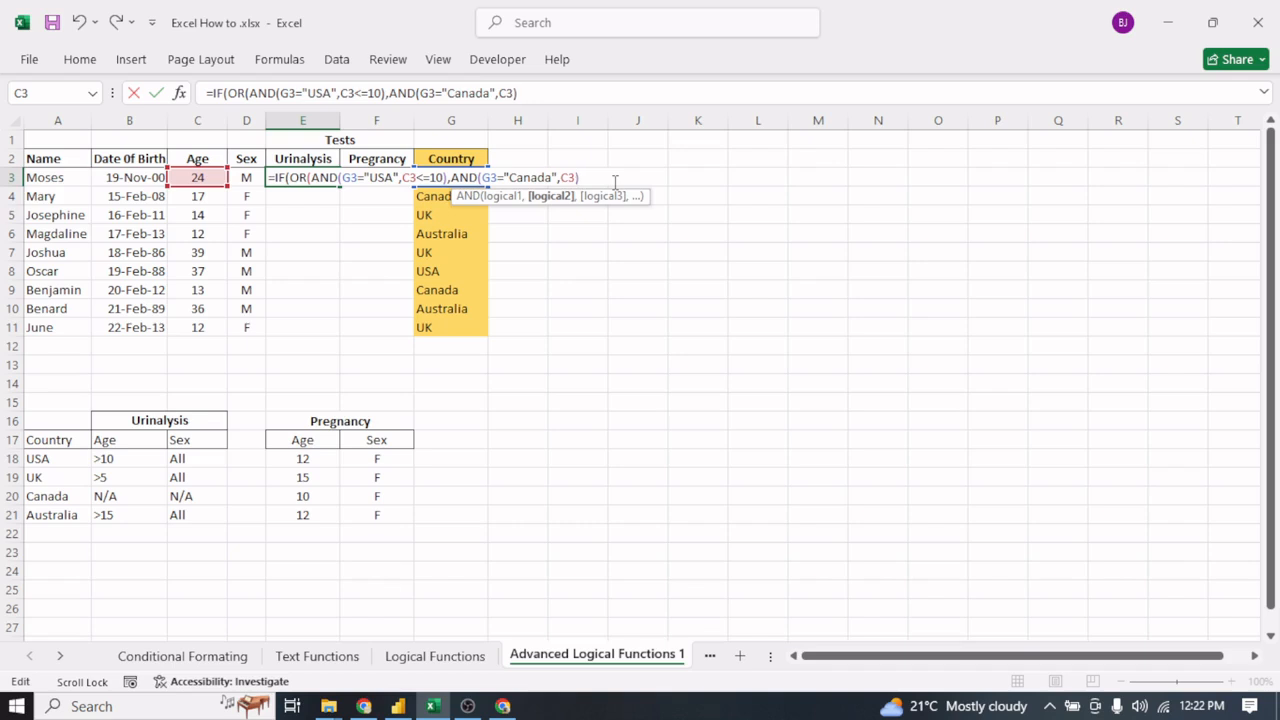
{"action": "type", "text": ">0"}
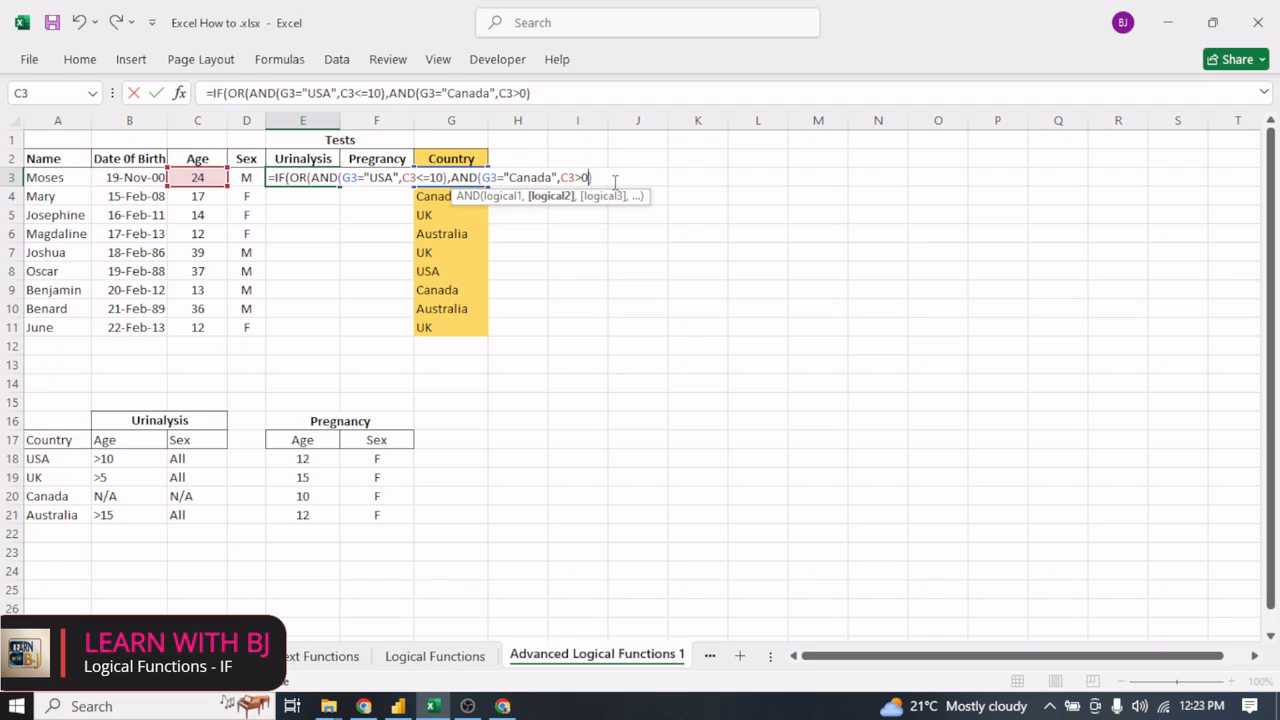
- Duplicate the AND(G3="Canada",C3>0) condition as the third argument of the OR in E3
{"action": "left_click", "coordinate": [602, 177]}
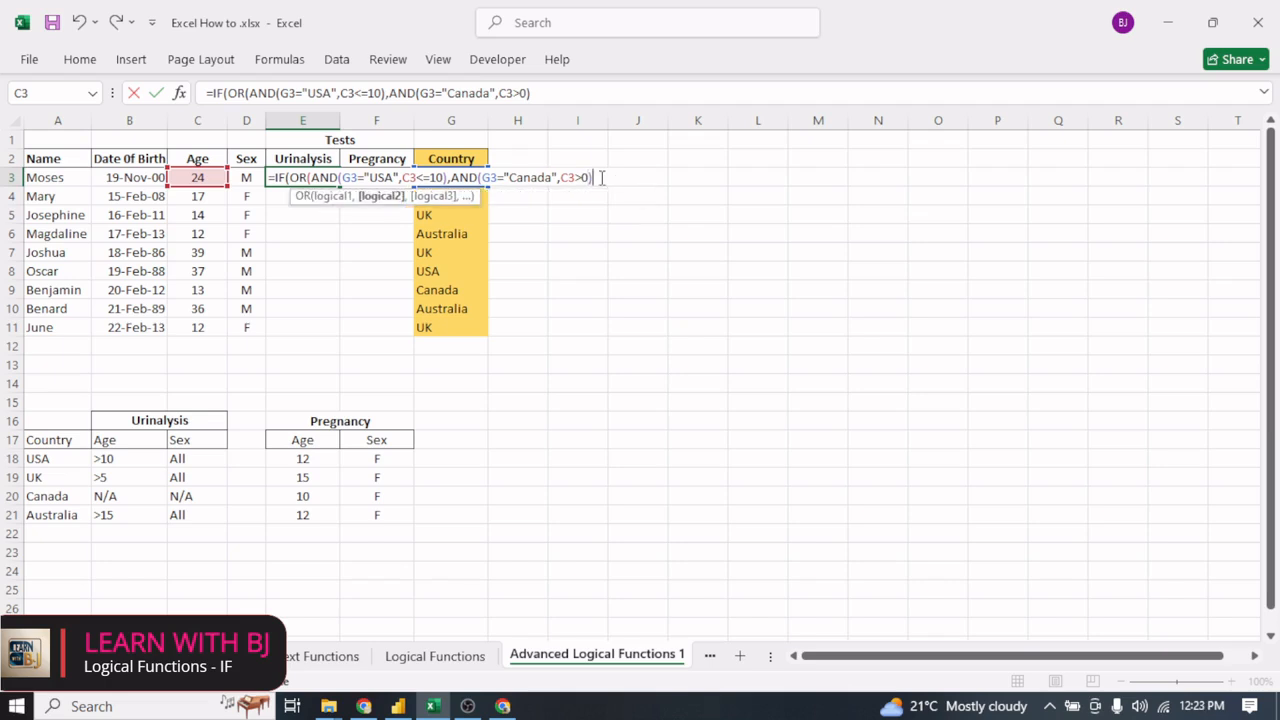
{"action": "type", "text": ","}
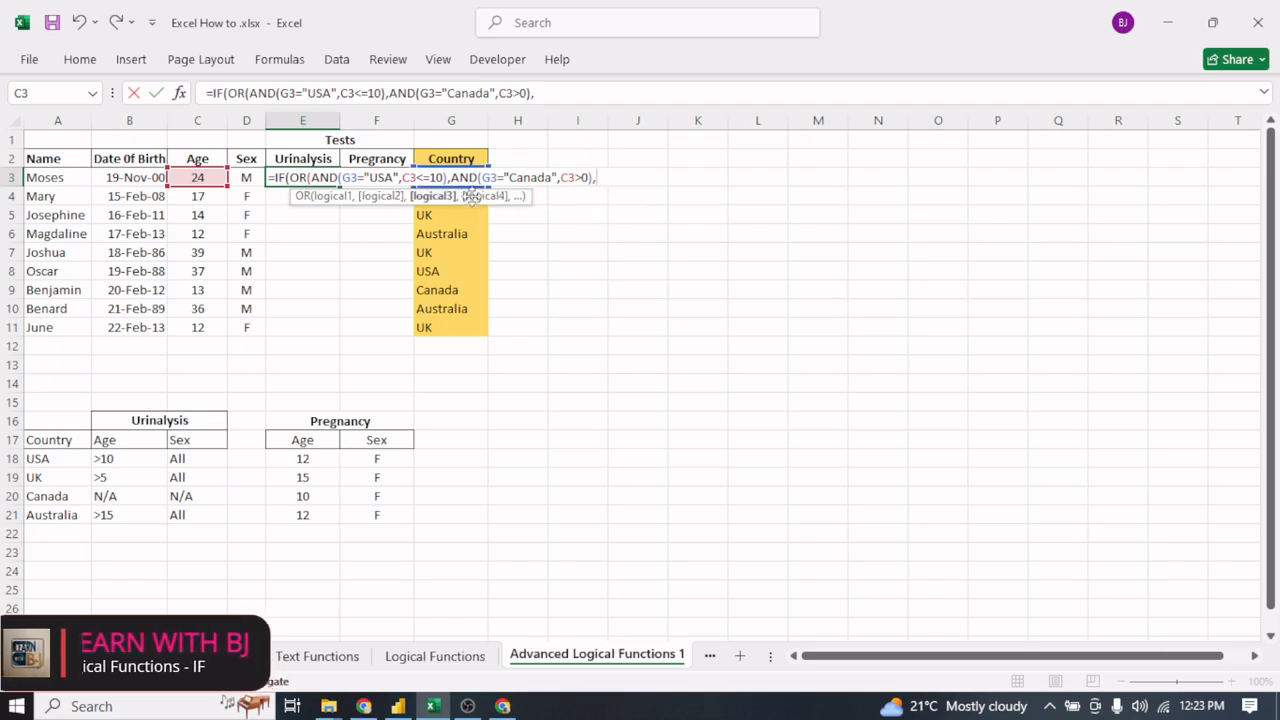
{"action": "left_click_drag", "start_coordinate": [450, 177], "coordinate": [594, 177]}
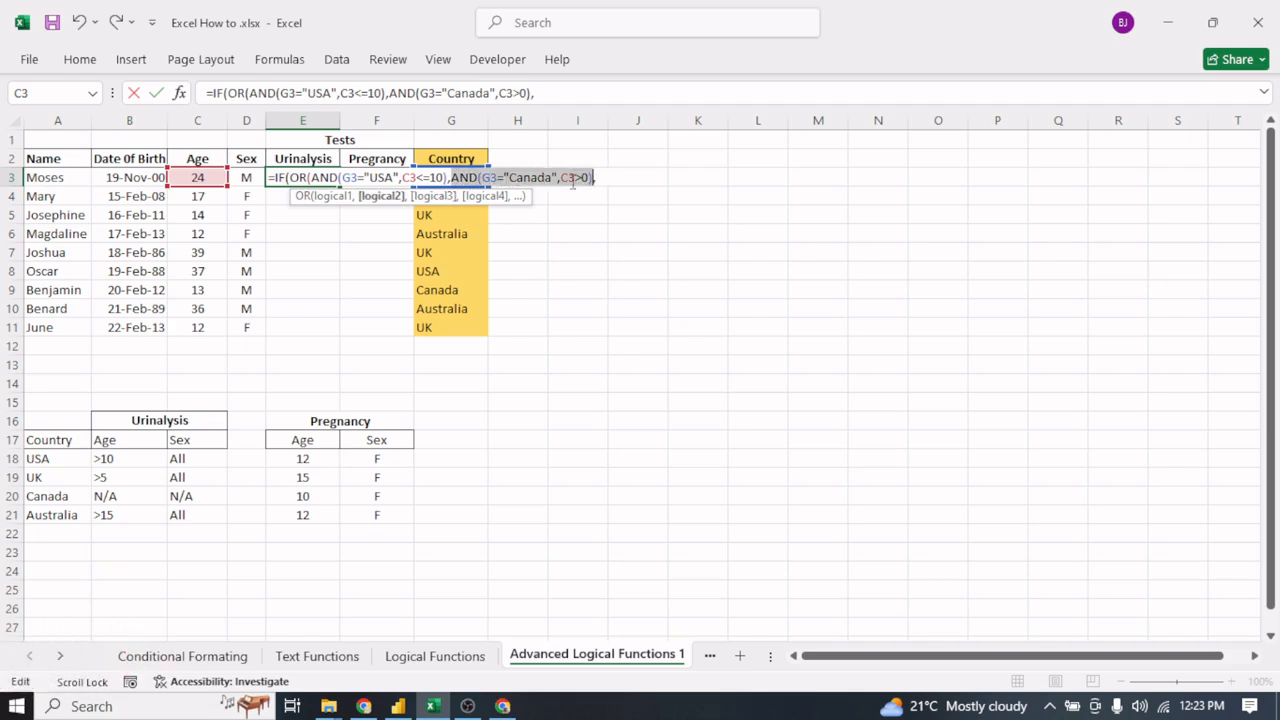
{"action": "right_click", "coordinate": [564, 177]}
{"action": "left_click", "coordinate": [612, 214]}
{"action": "left_click", "coordinate": [610, 177]}
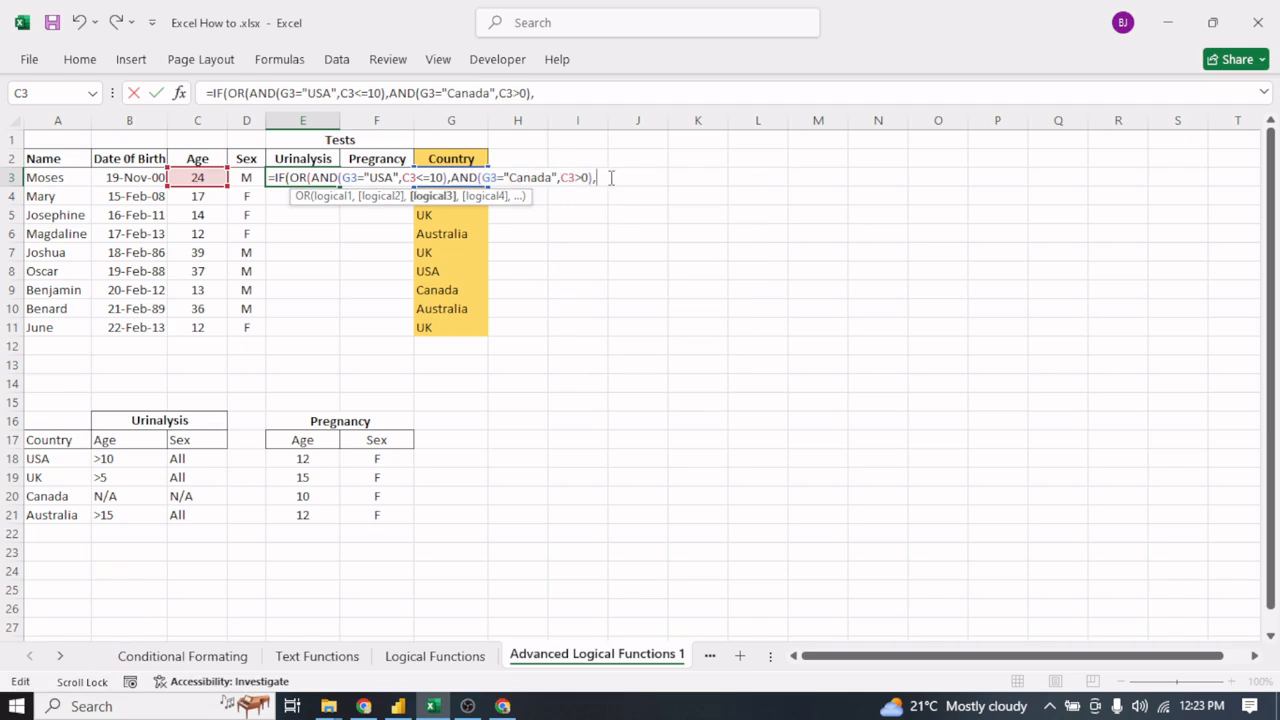
{"action": "key", "text": "ctrl+v"}
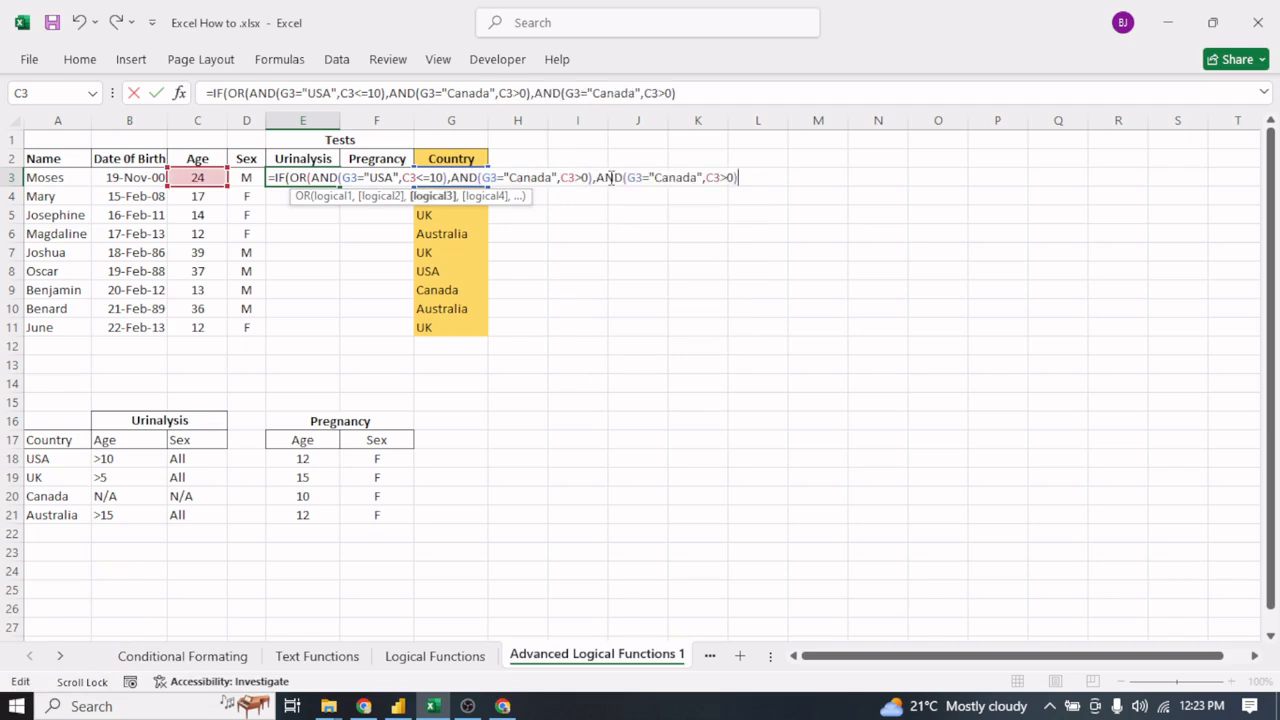
- Change the country in the third AND condition of E3 to "UK"
{"action": "left_click", "coordinate": [699, 179]}
{"action": "key", "text": "BackSpace"}
{"action": "key", "text": "BackSpace"}
{"action": "key", "text": "BackSpace"}
{"action": "key", "text": "BackSpace"}
{"action": "key", "text": "BackSpace"}
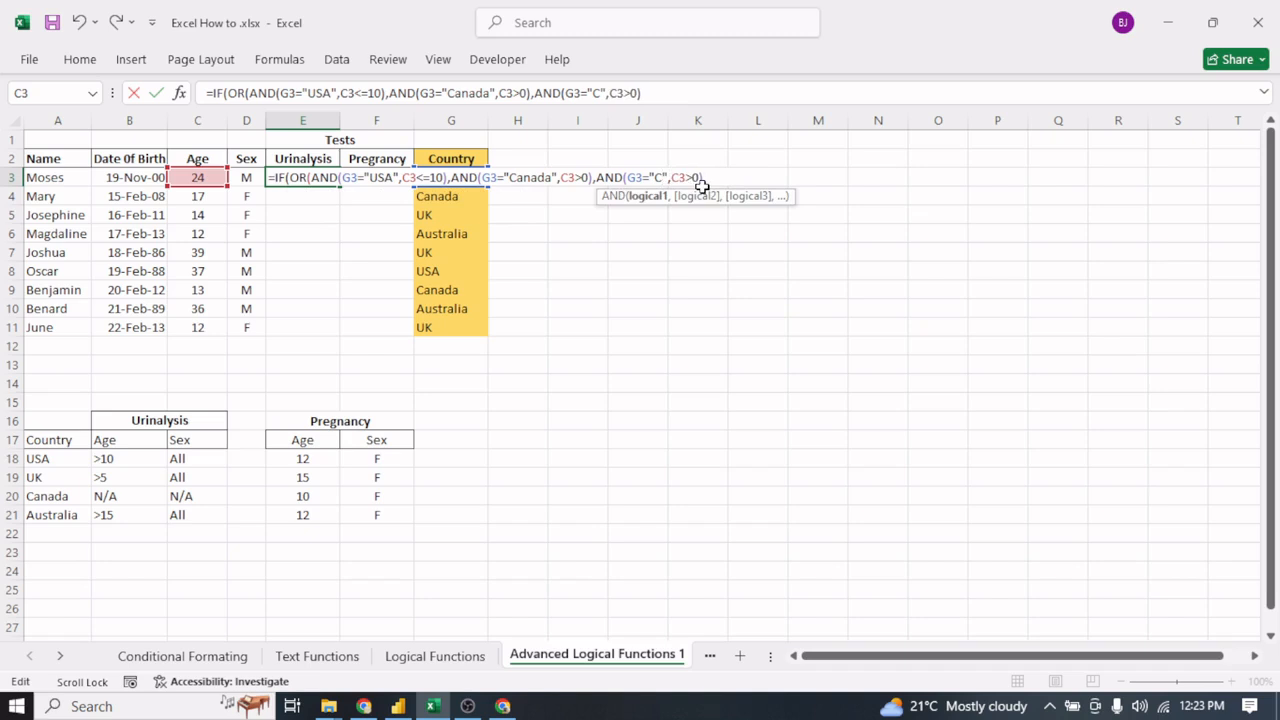
{"action": "key", "text": "BackSpace"}
{"action": "type", "text": "UK"}
- Change the age test in the UK condition of E3 to C3<=5
{"action": "left_click", "coordinate": [711, 177]}
{"action": "key", "text": "BackSpace"}
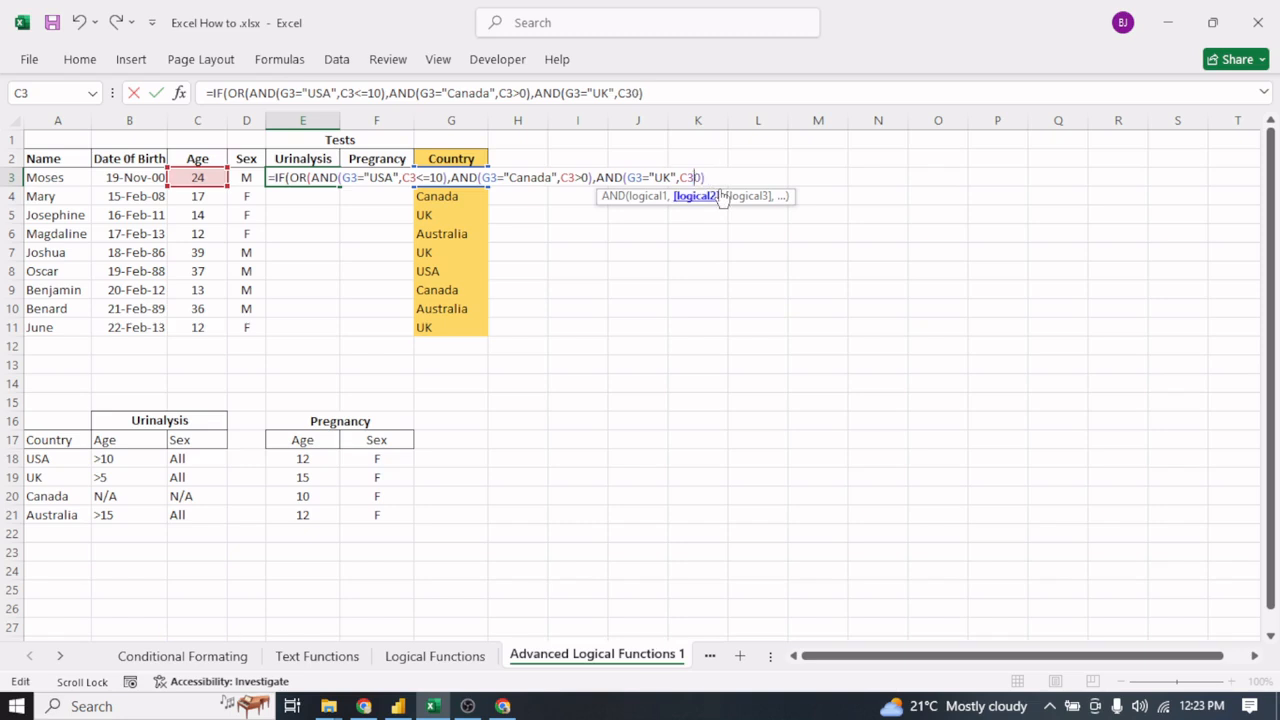
{"action": "type", "text": "<="}
{"action": "key", "text": "Delete"}
{"action": "type", "text": "5"}
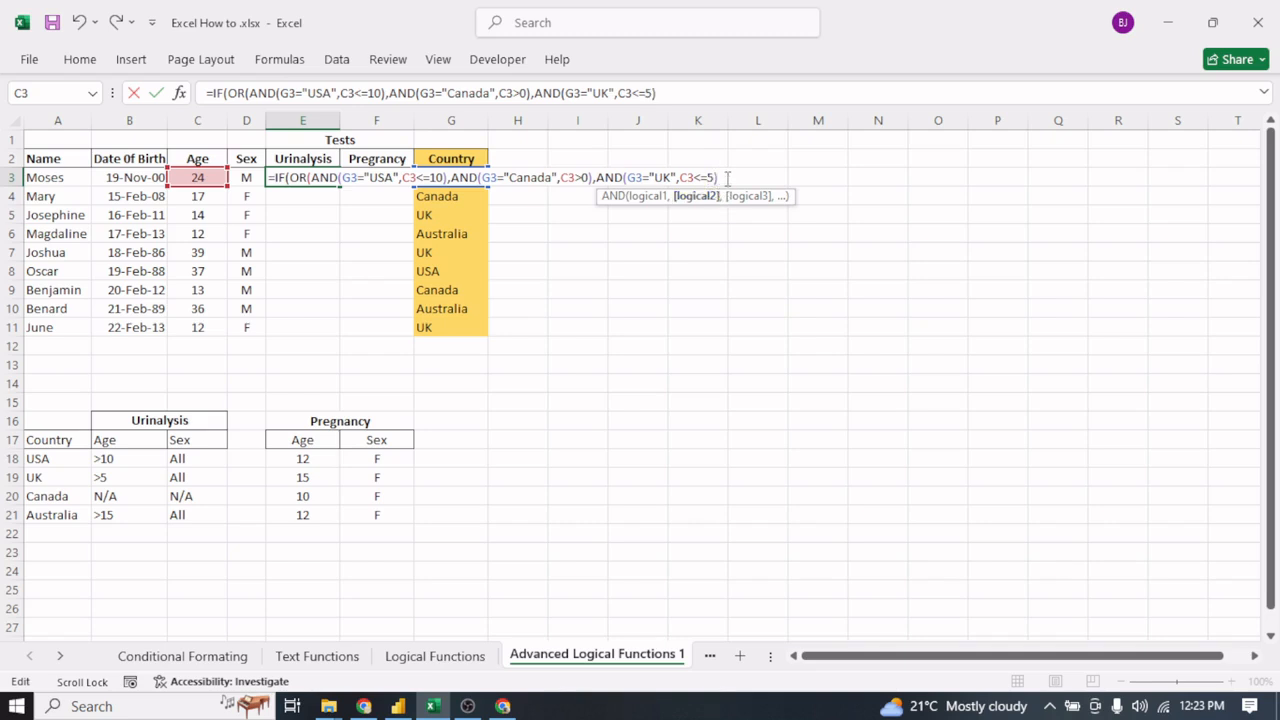
- Insert the copied AND(G3="Canada",C3>0) condition after the UK condition as the fourth argument of the OR in E3
{"action": "left_click", "coordinate": [730, 177]}
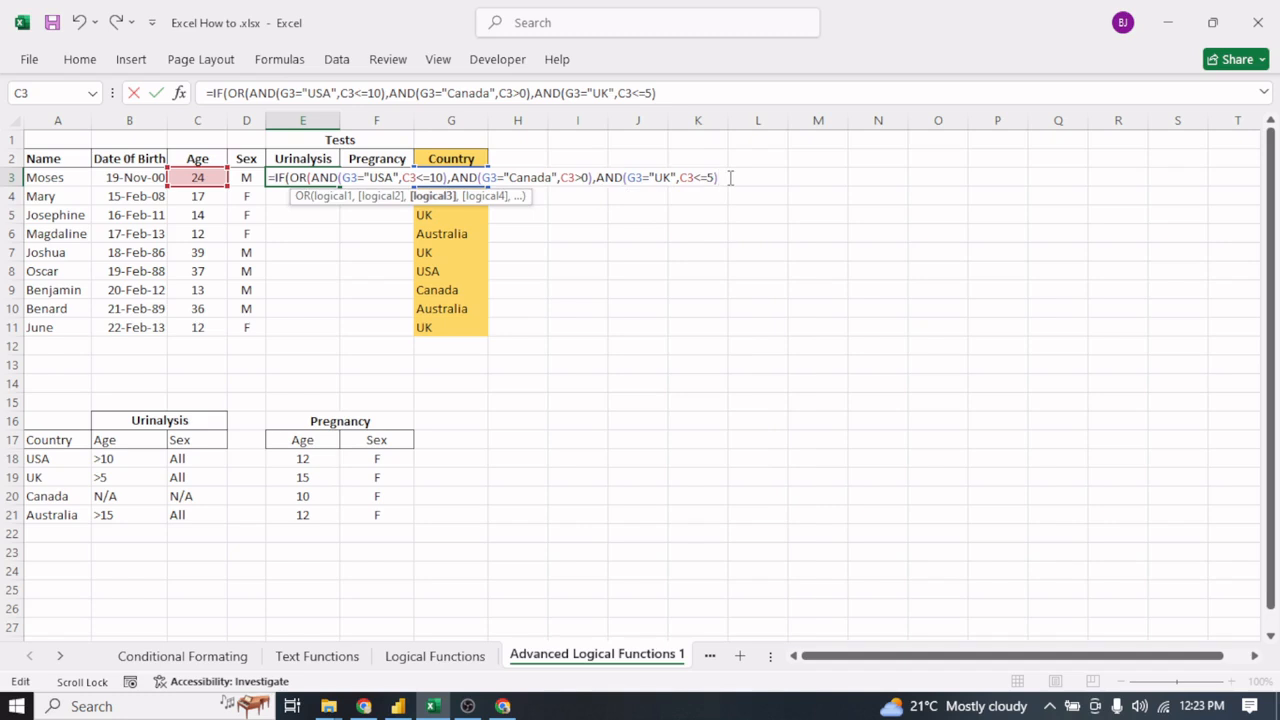
{"action": "type", "text": ","}
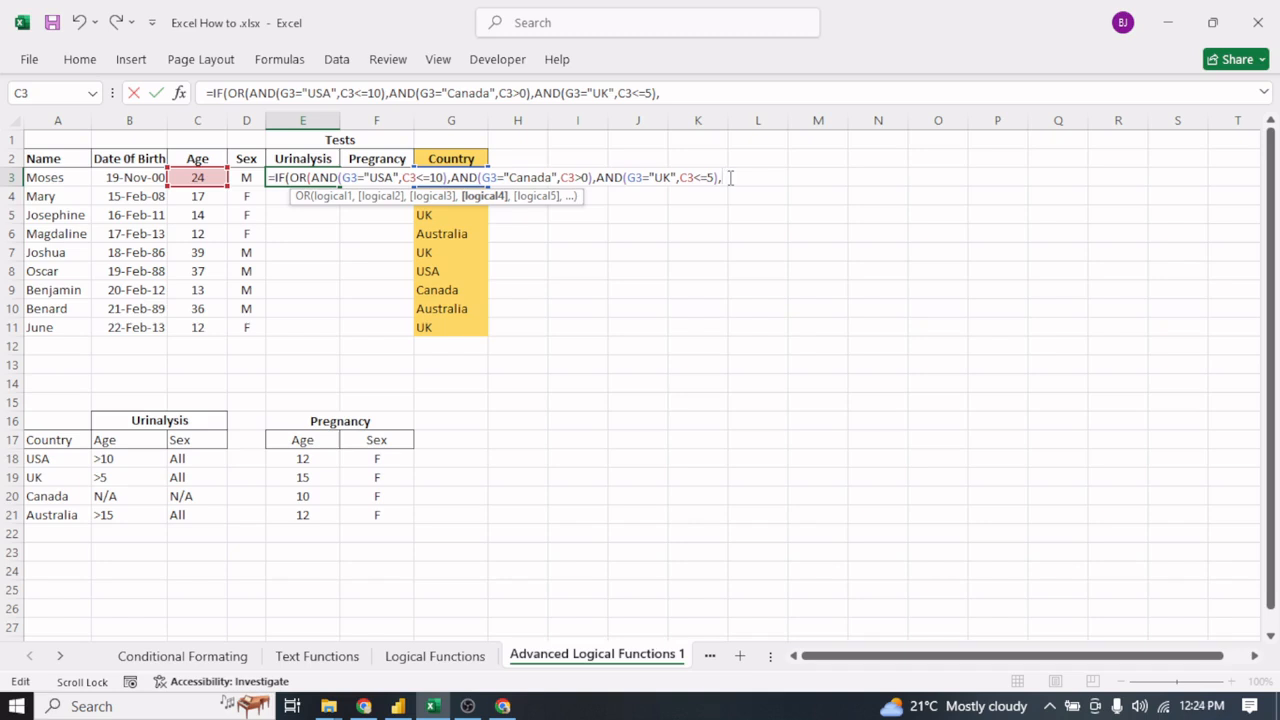
{"action": "key", "text": "ctrl+v"}
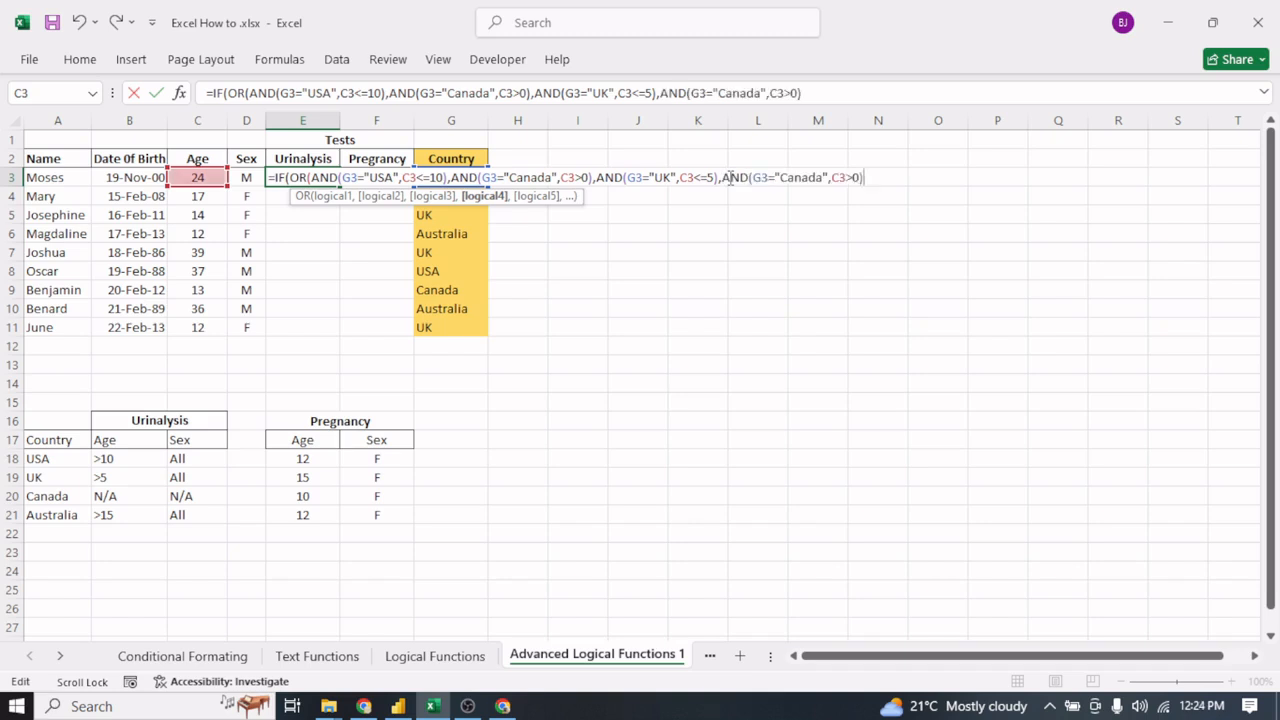
- Change the country in the fourth AND condition of E3 to "Australia"
{"action": "left_click", "coordinate": [823, 177]}
{"action": "key", "text": "BackSpace"}
{"action": "key", "text": "BackSpace"}
{"action": "key", "text": "BackSpace"}
{"action": "key", "text": "BackSpace"}
{"action": "key", "text": "BackSpace"}
{"action": "key", "text": "BackSpace"}
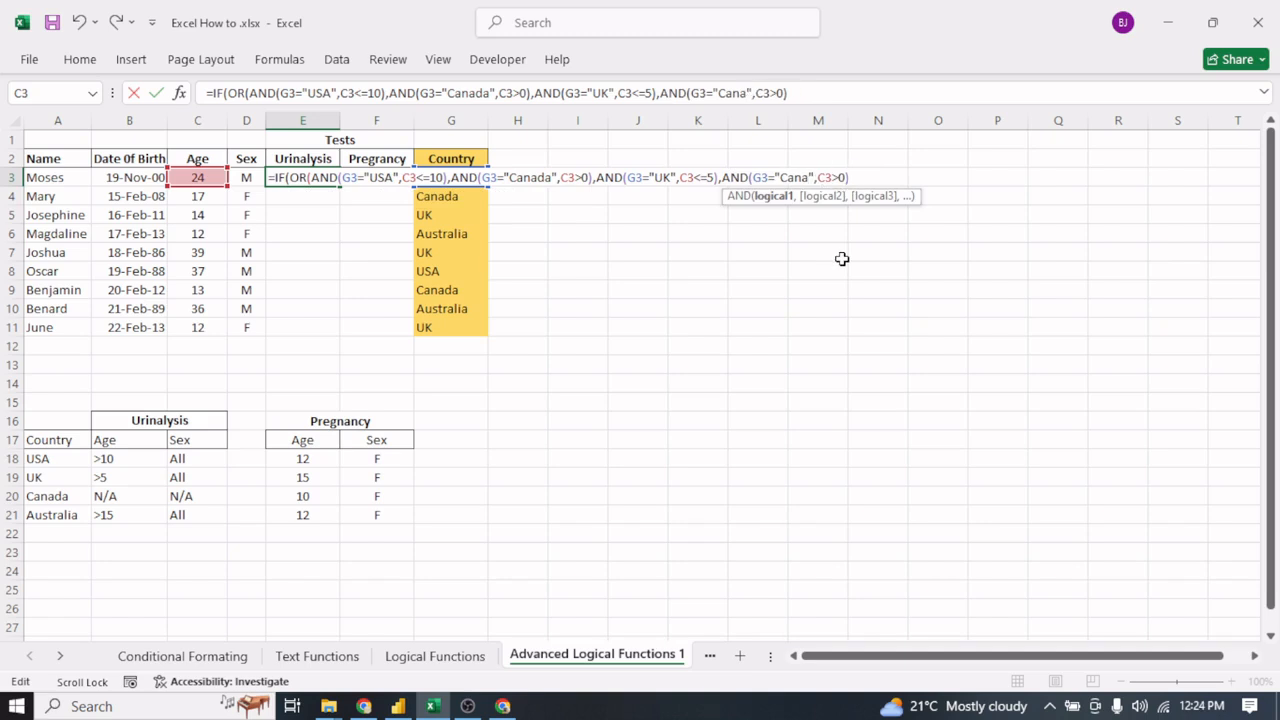
{"action": "type", "text": "Austra"}
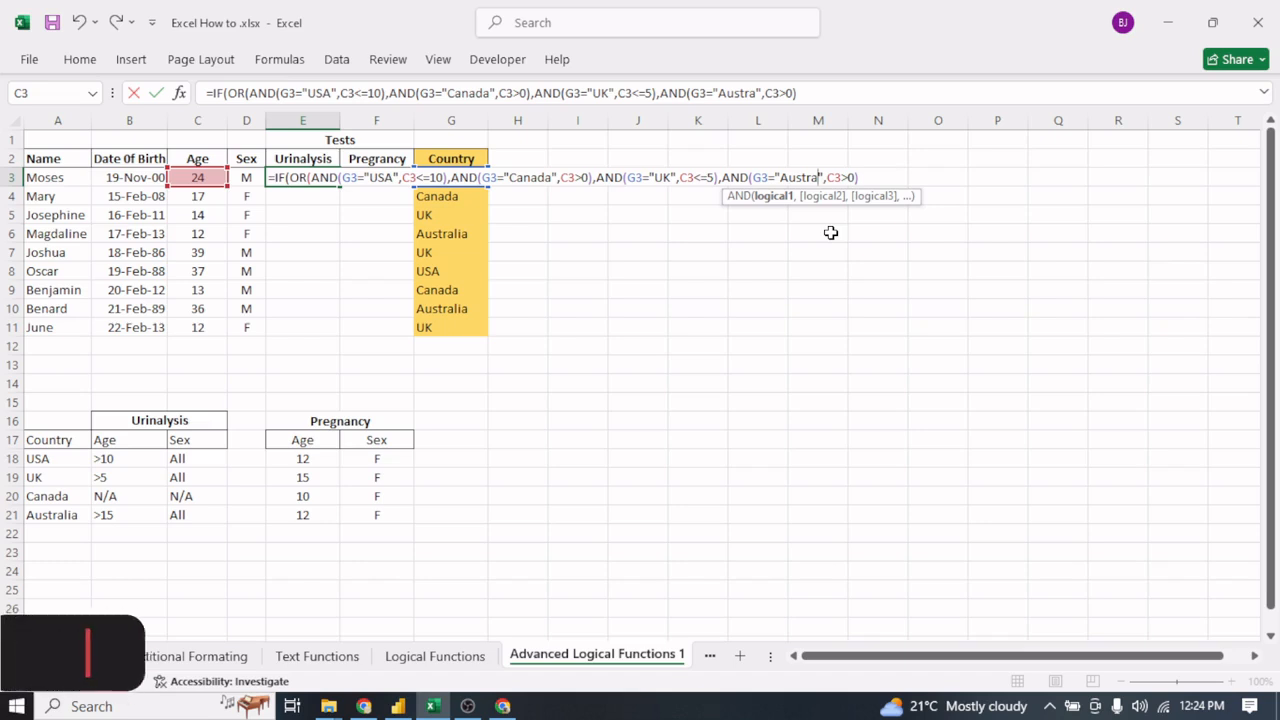
{"action": "type", "text": "lia"}
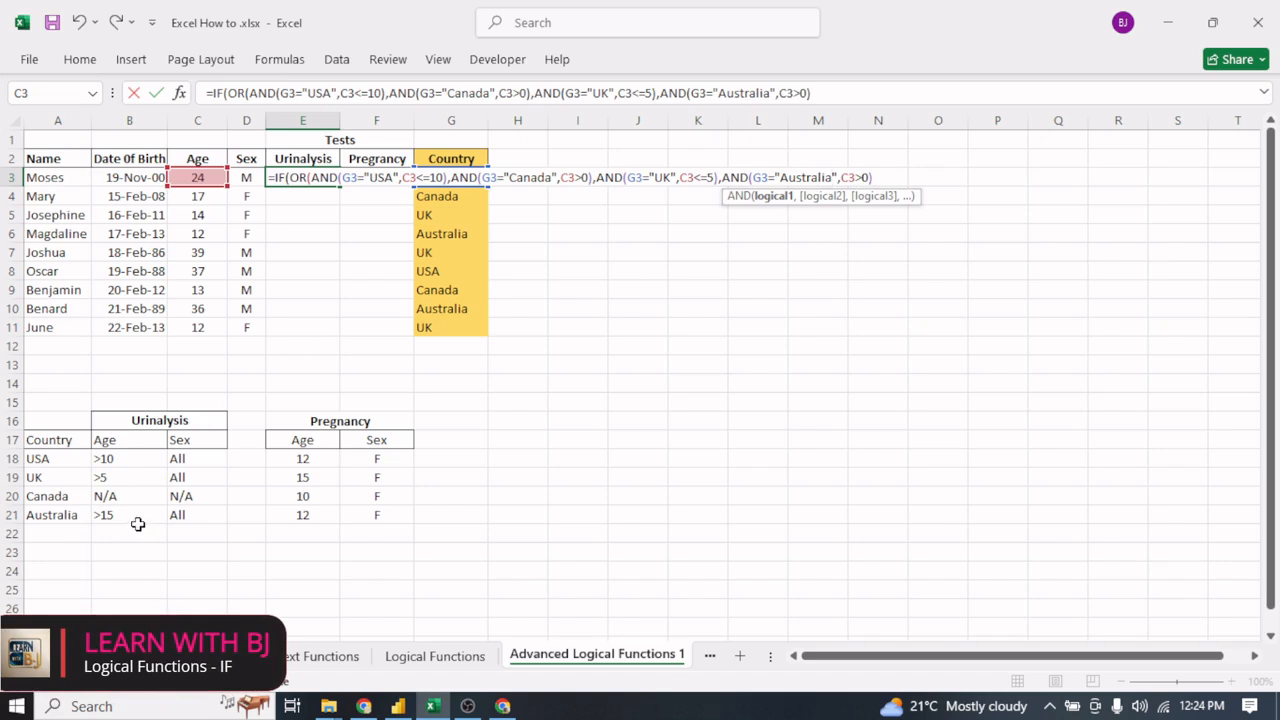
- Change the age test in the Australia condition of E3 to C3<=15
{"action": "left_click", "coordinate": [862, 177]}
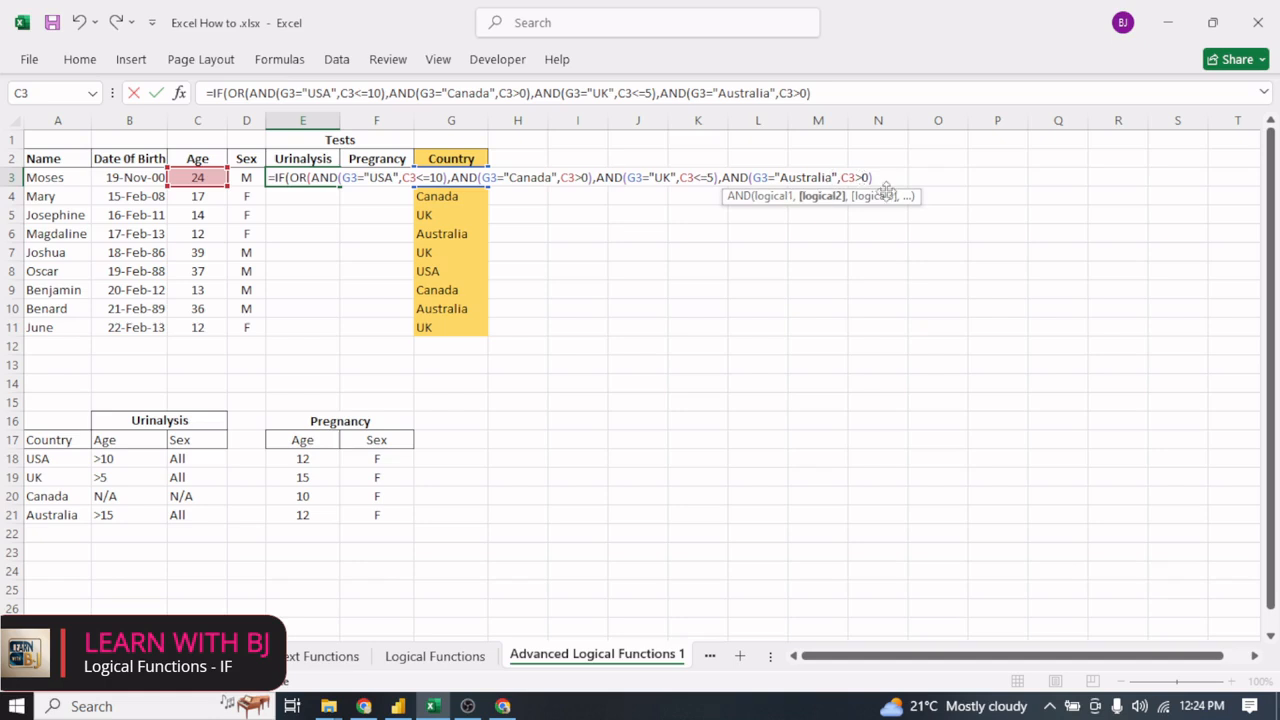
{"action": "key", "text": "BackSpace"}
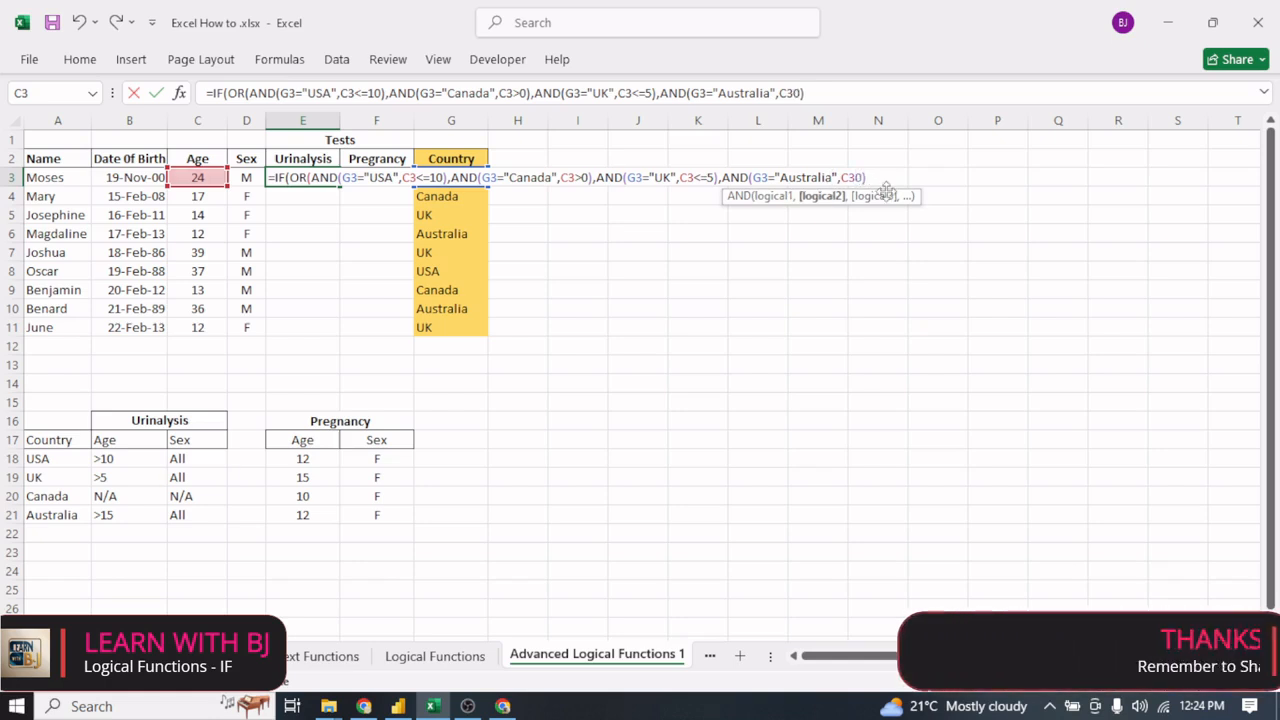
{"action": "type", "text": "<="}
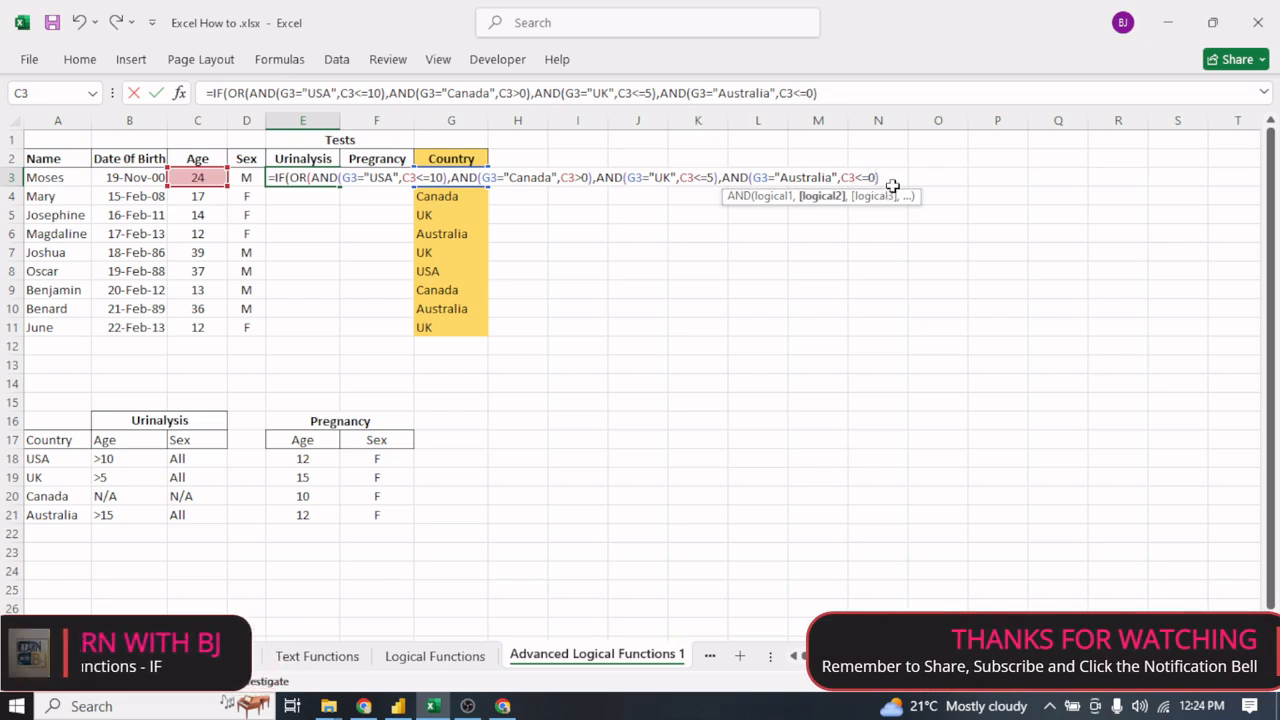
{"action": "key", "text": "Delete"}
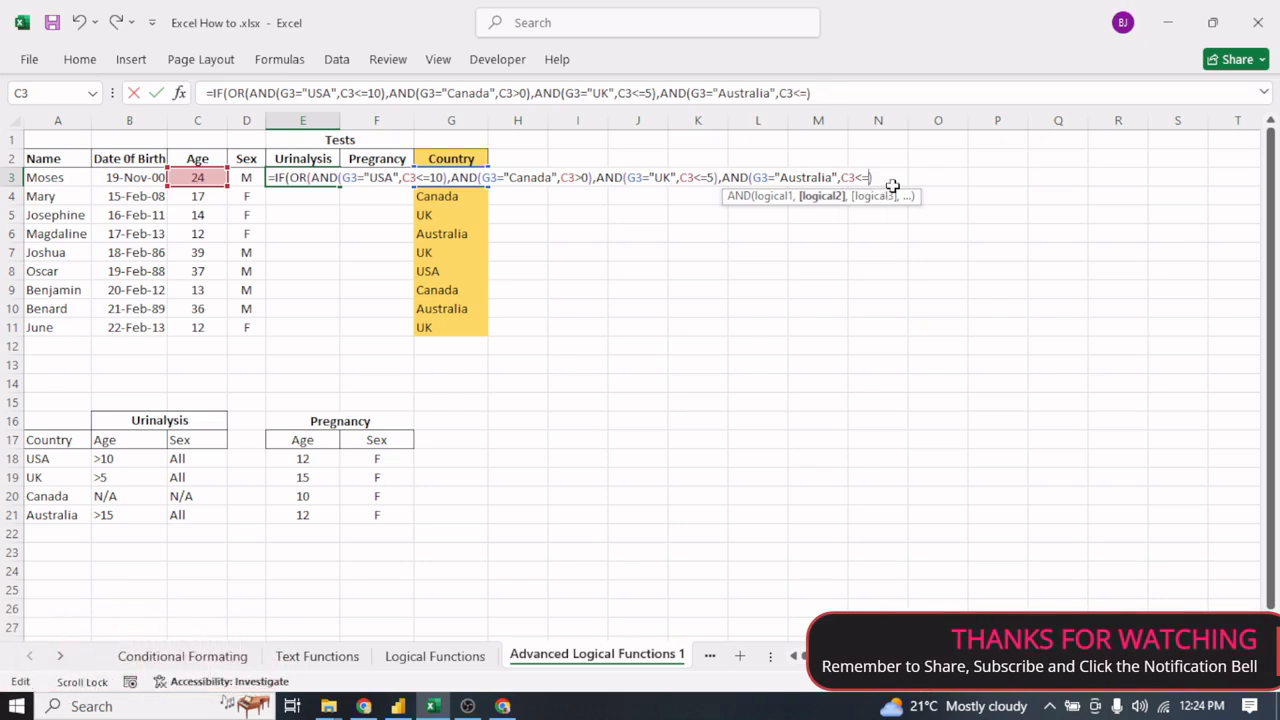
{"action": "type", "text": "15"}
- Close the OR function in E3 and add "Ineligible" as the IF's value_if_true argument
{"action": "left_click", "coordinate": [895, 177]}
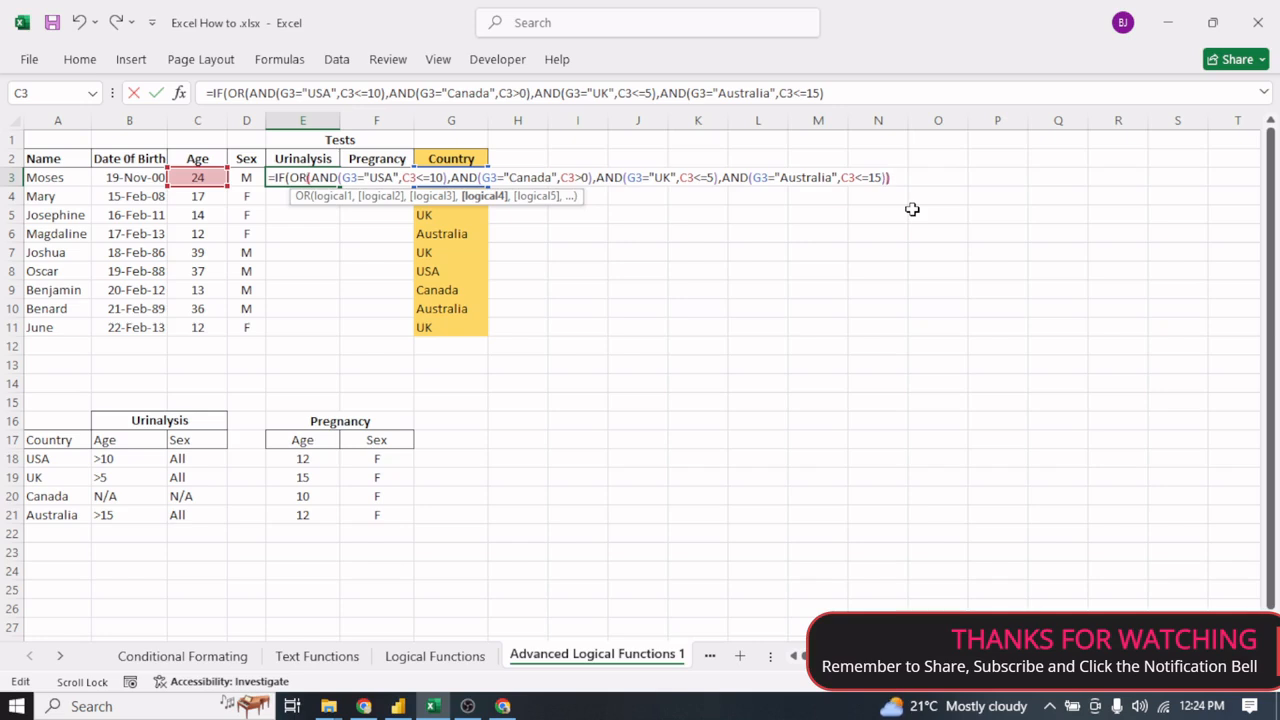
{"action": "type", "text": ")"}
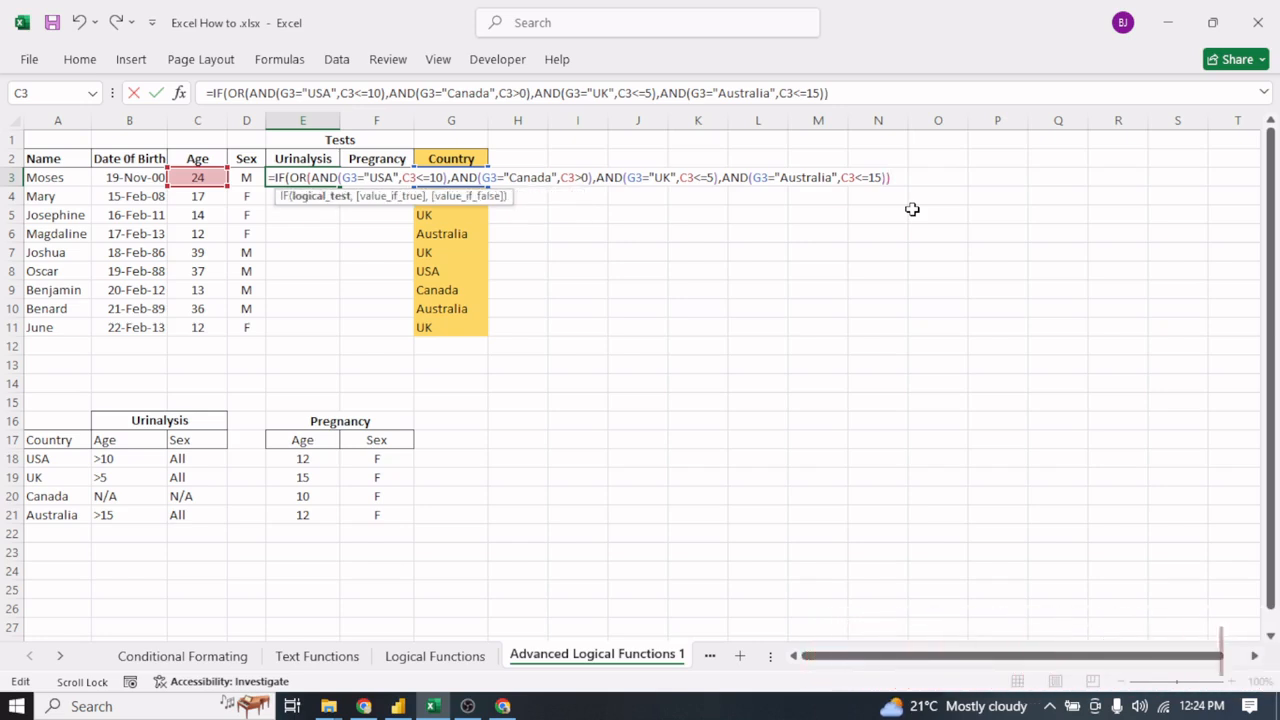
{"action": "type", "text": ","}
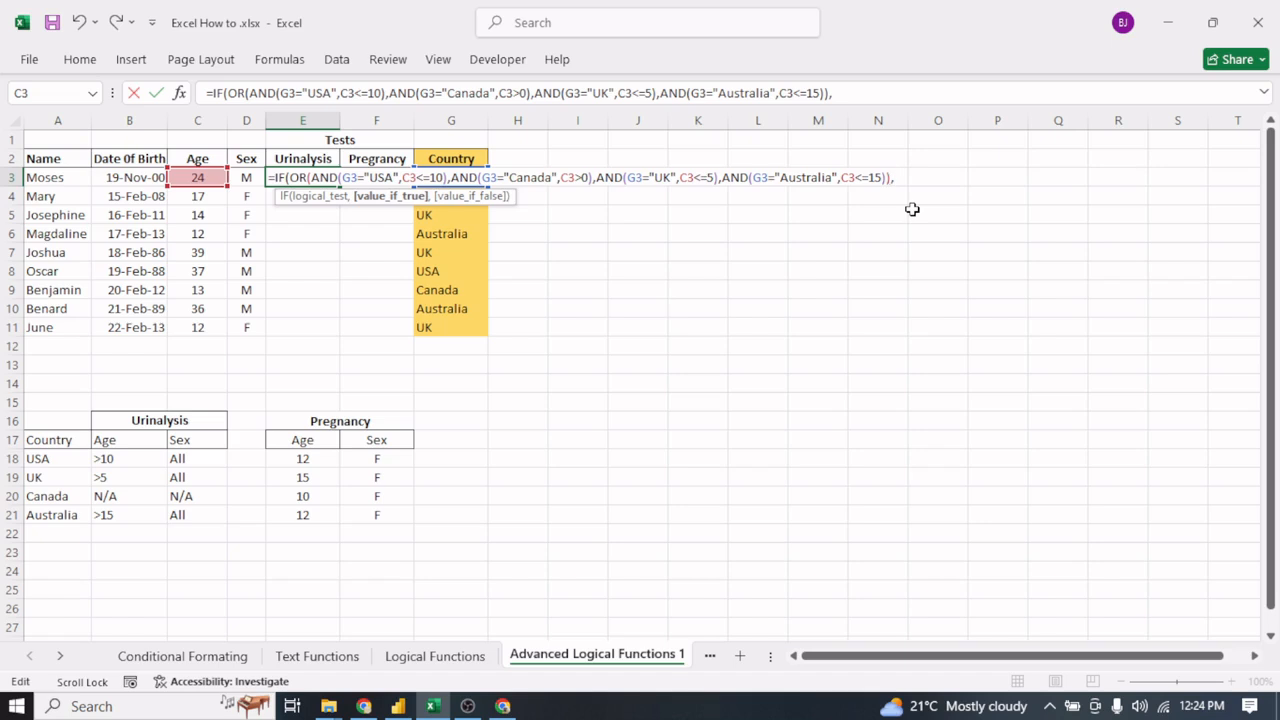
{"action": "type", "text": "\"Ineligible"}
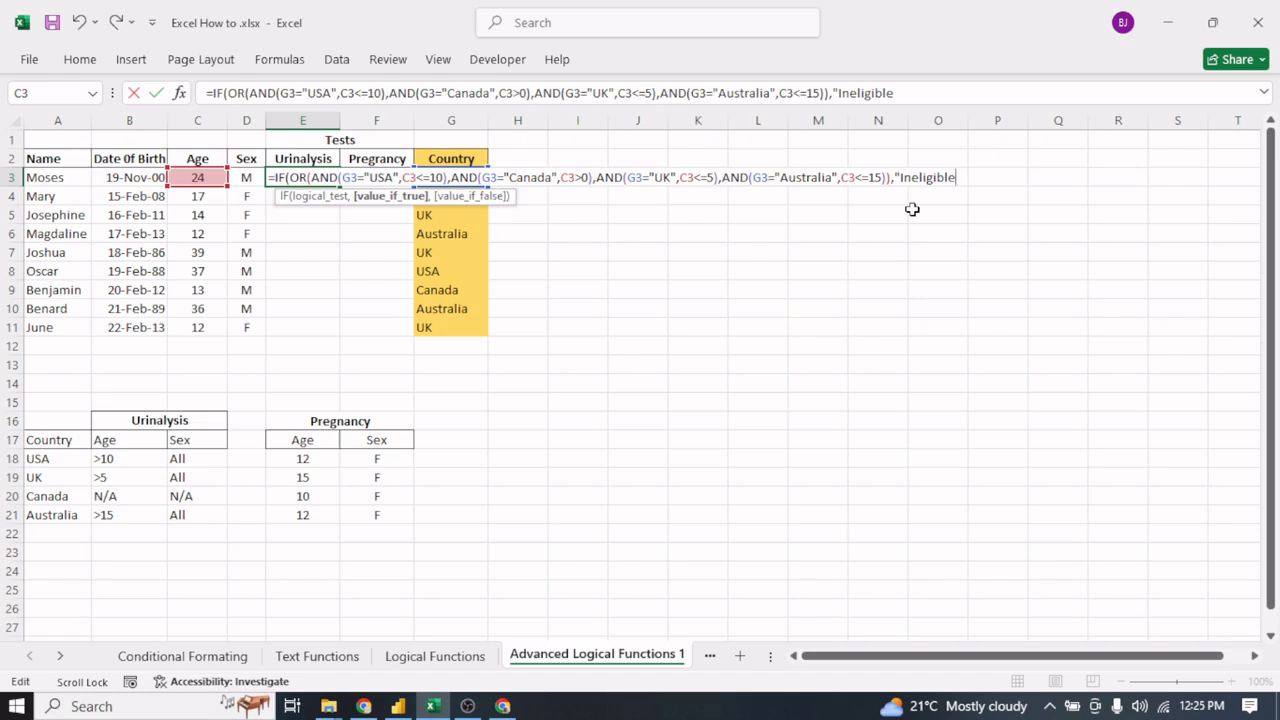
{"action": "type", "text": "\","}
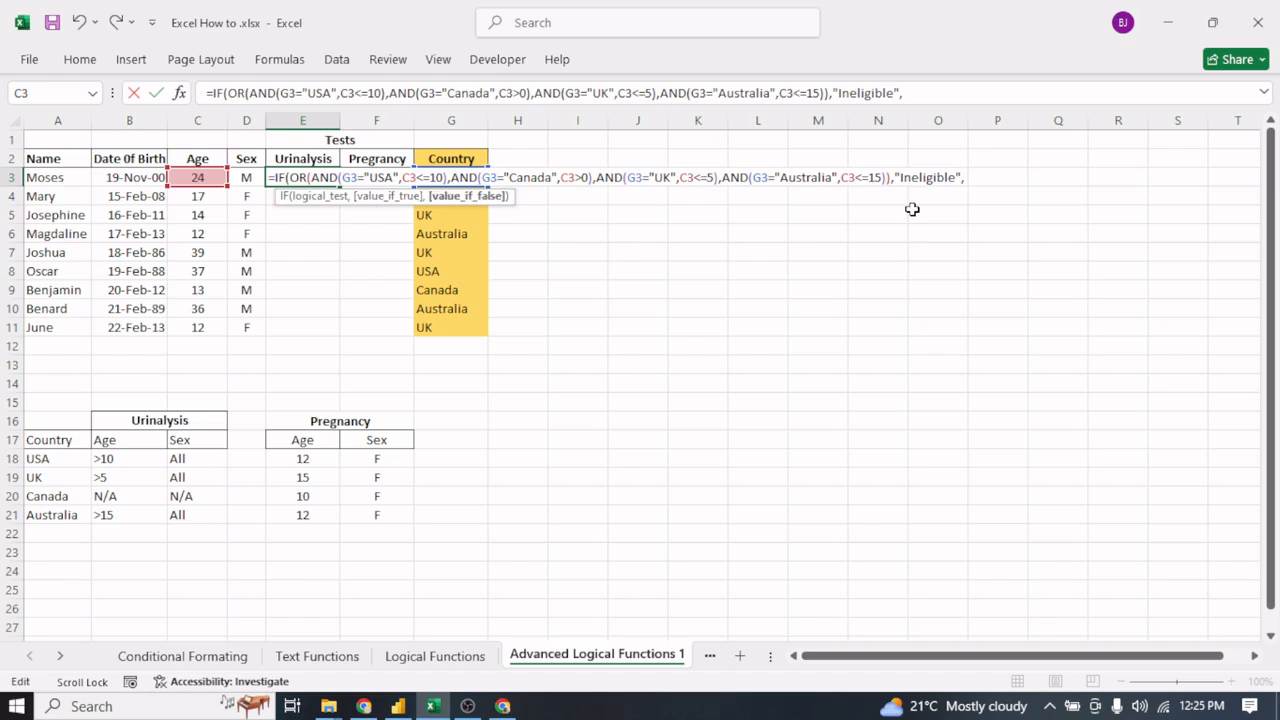
{"action": "type", "text": "Le"}
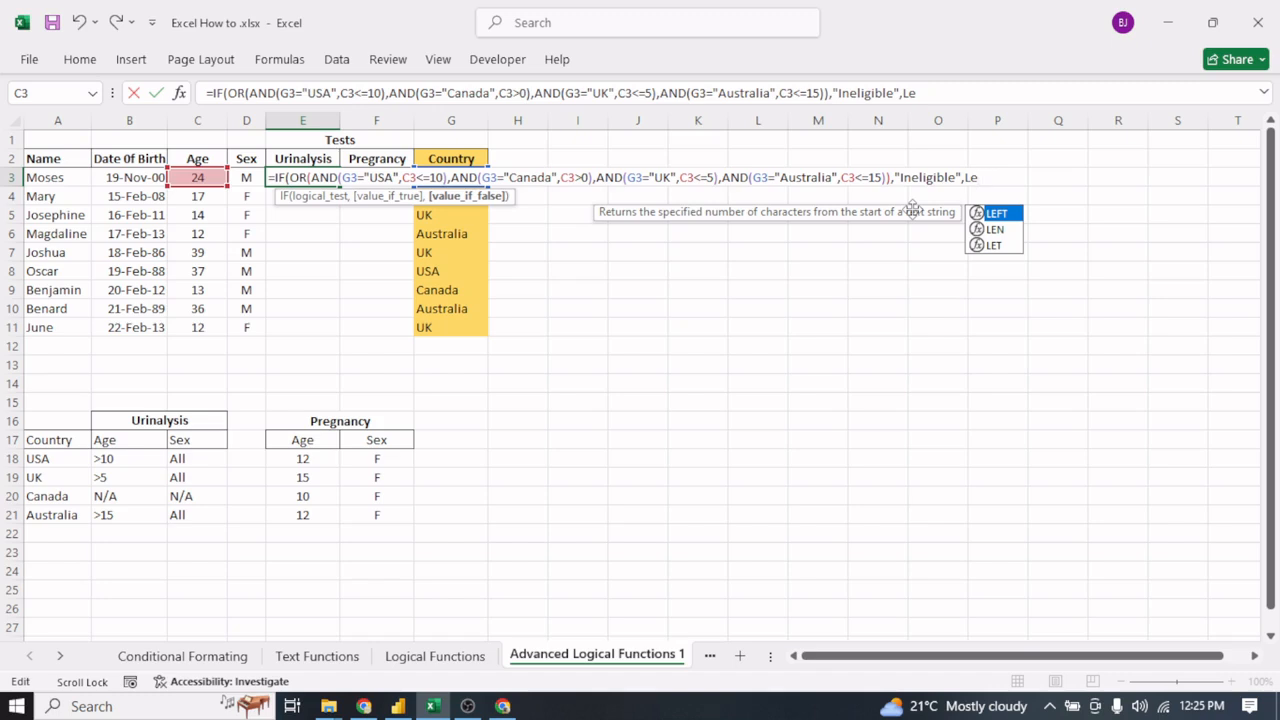
{"action": "key", "text": "BackSpace"}
{"action": "type", "text": "igi"}
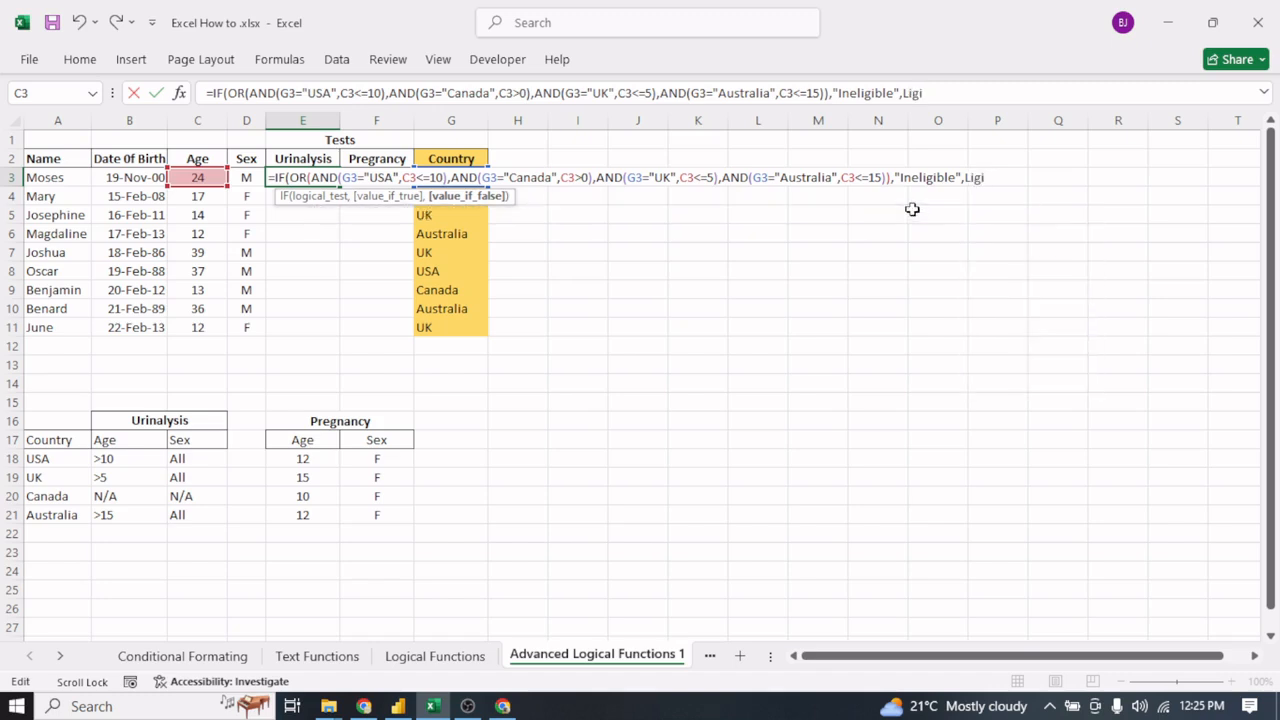
{"action": "type", "text": "ble"}
{"action": "key", "text": "BackSpace"}
{"action": "key", "text": "BackSpace"}
{"action": "key", "text": "BackSpace"}
{"action": "key", "text": "BackSpace"}
{"action": "key", "text": "BackSpace"}
{"action": "key", "text": "BackSpace"}
{"action": "key", "text": "BackSpace"}
- Enter "Required" in quotation marks as the value_if_false argument of the IF in E3
{"action": "type", "text": "Required\""}
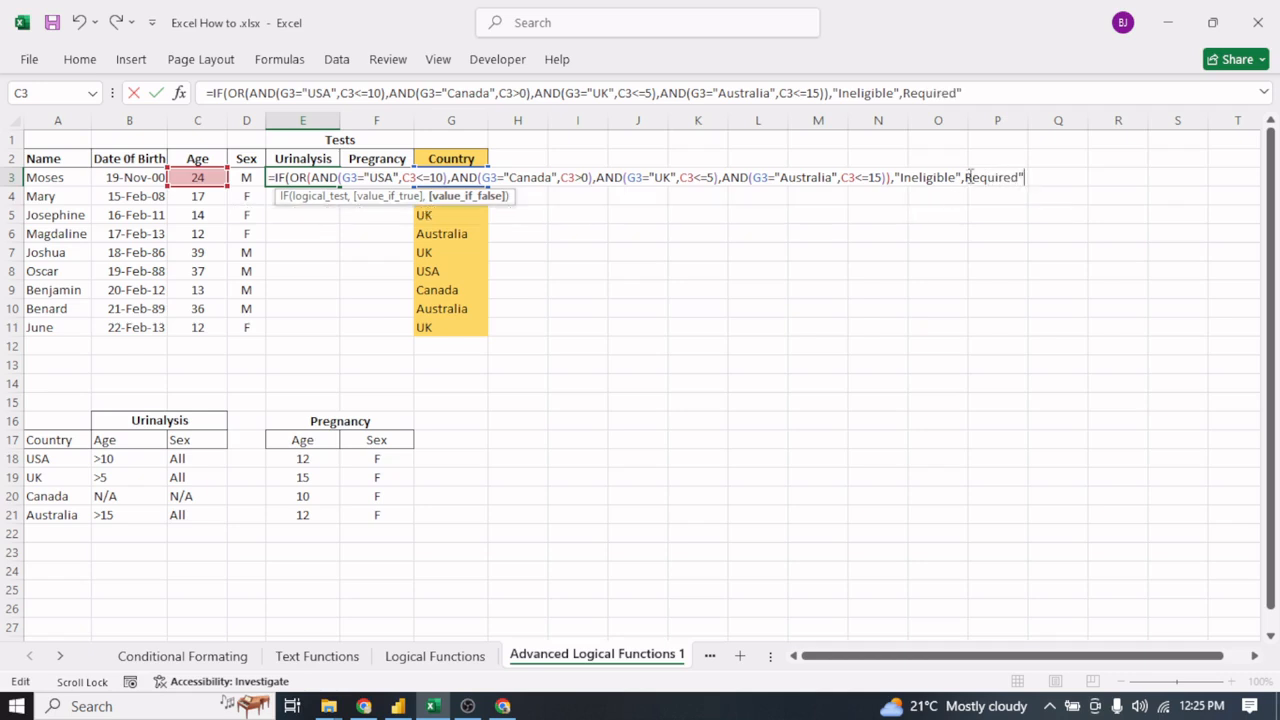
{"action": "type", "text": "\""}
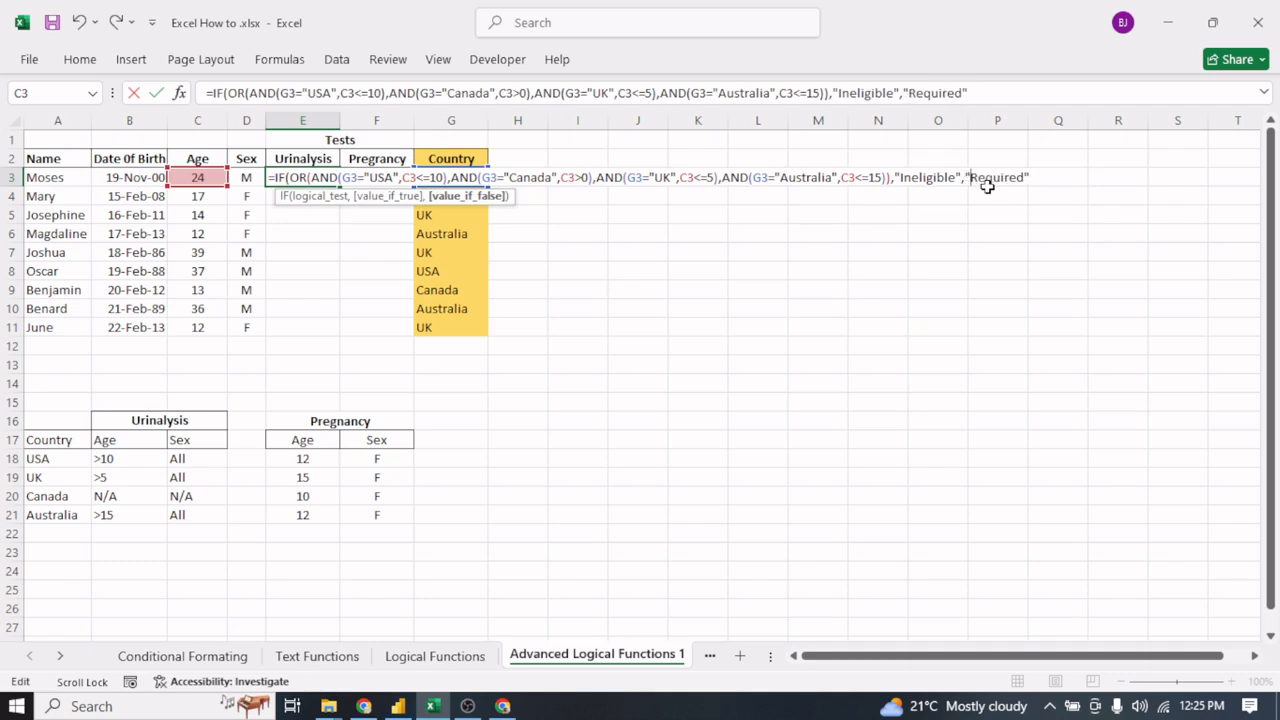
- Replace the value_if_true text in the E3 formula with "Not Required"
{"action": "left_click", "coordinate": [955, 172]}
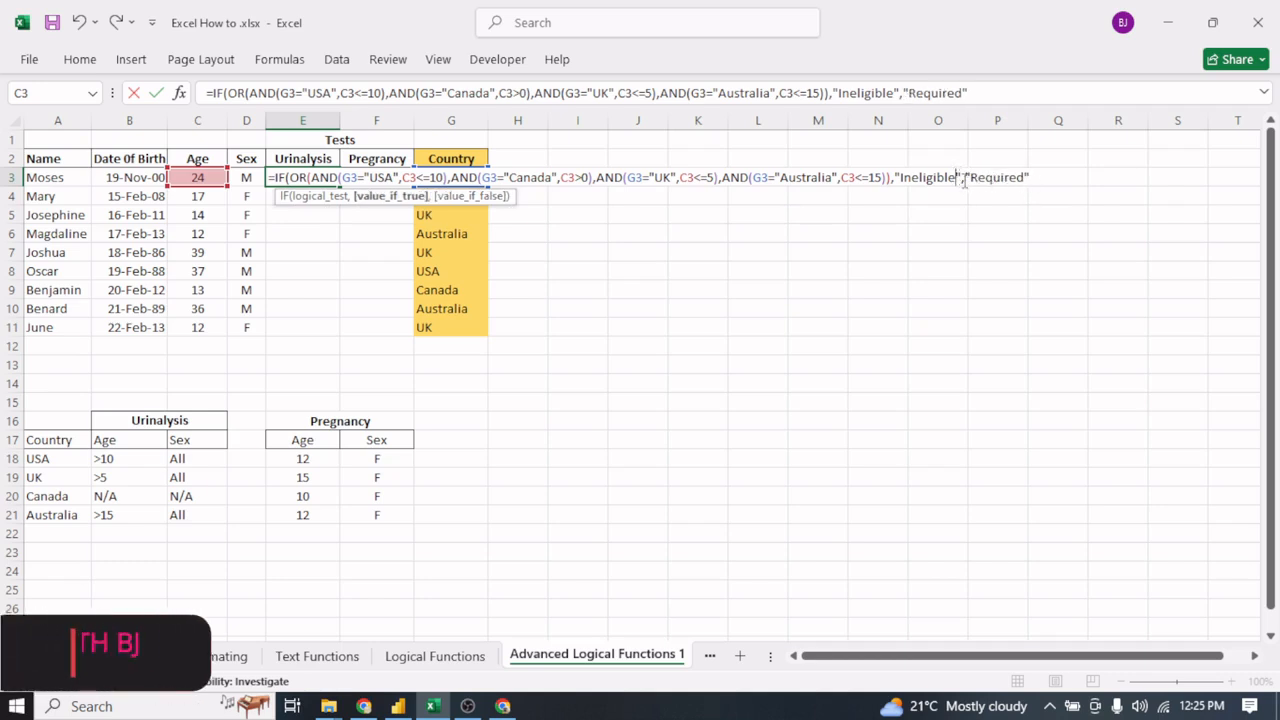
{"action": "key", "text": "BackSpace"}
{"action": "key", "text": "BackSpace"}
{"action": "key", "text": "BackSpace"}
{"action": "key", "text": "BackSpace"}
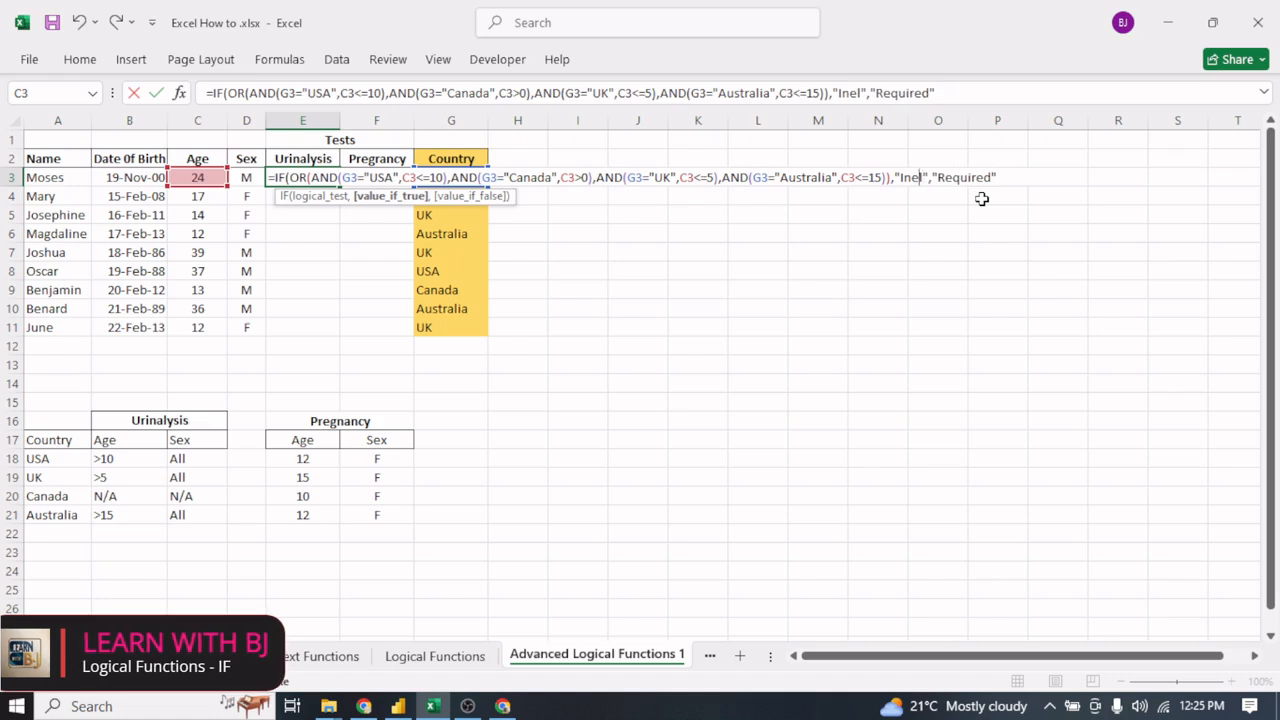
{"action": "key", "text": "BackSpace"}
{"action": "key", "text": "BackSpace"}
{"action": "key", "text": "BackSpace"}
{"action": "key", "text": "BackSpace"}
{"action": "key", "text": "BackSpace"}
{"action": "key", "text": "BackSpace"}
{"action": "type", "text": "Not Re"}
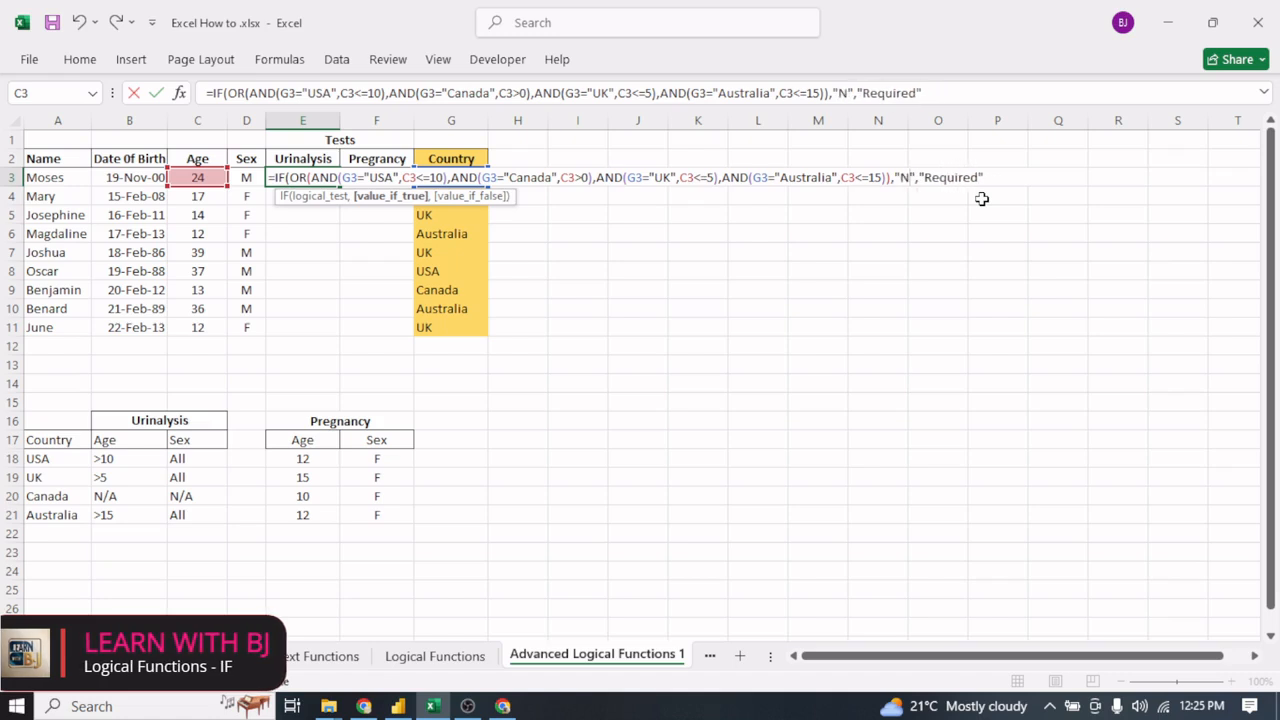
{"action": "type", "text": "quired"}
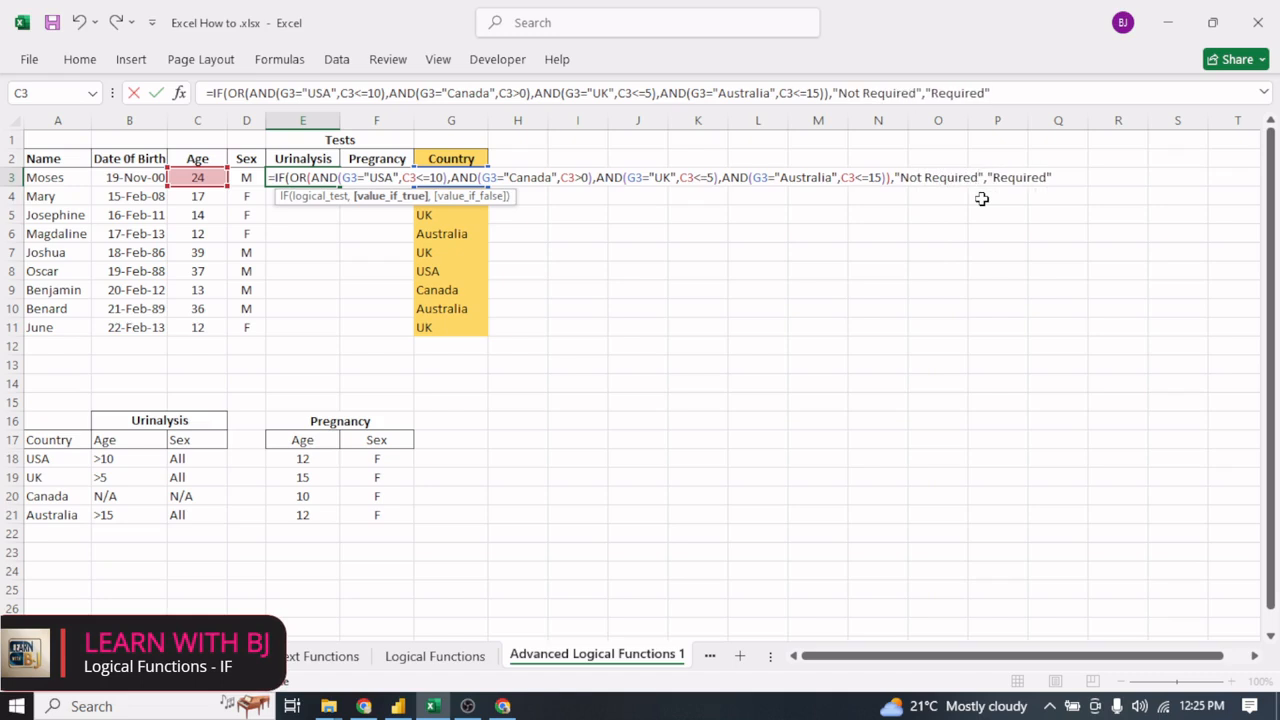
- Close and commit the IF formula in E3, and fill it down the Urinalysis column through E11
{"action": "left_click", "coordinate": [1074, 181]}
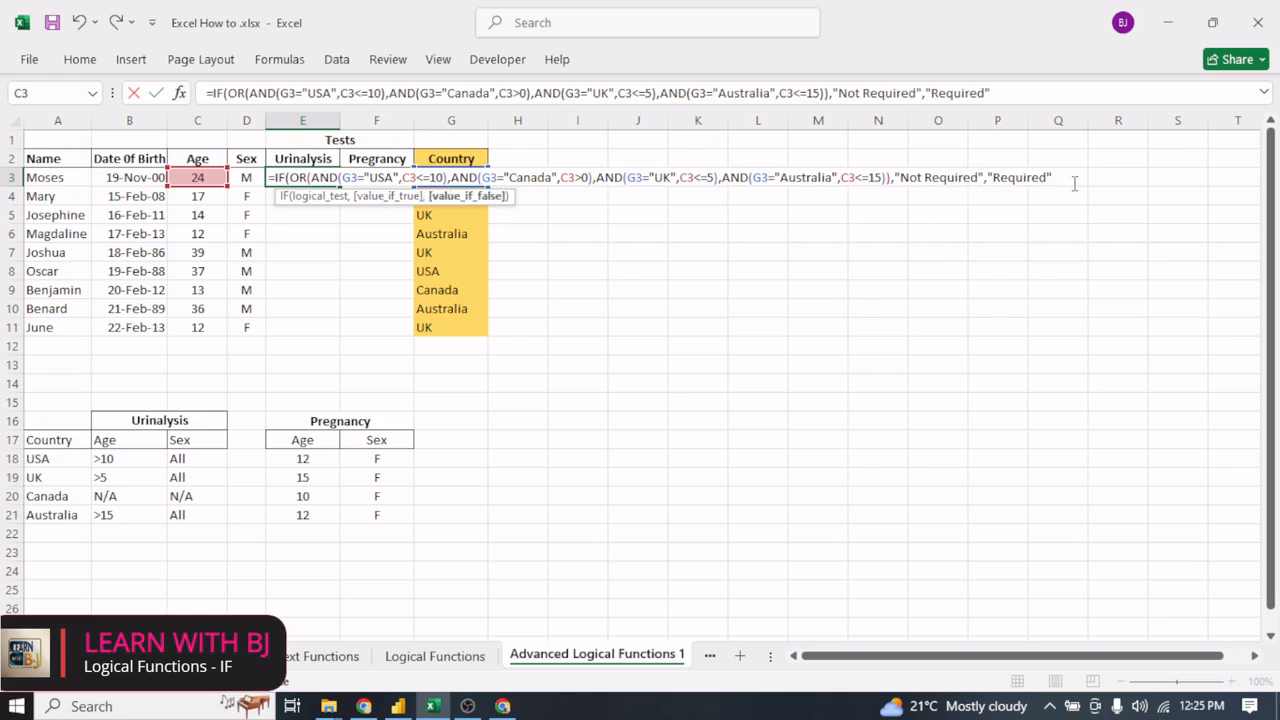
{"action": "type", "text": ")"}
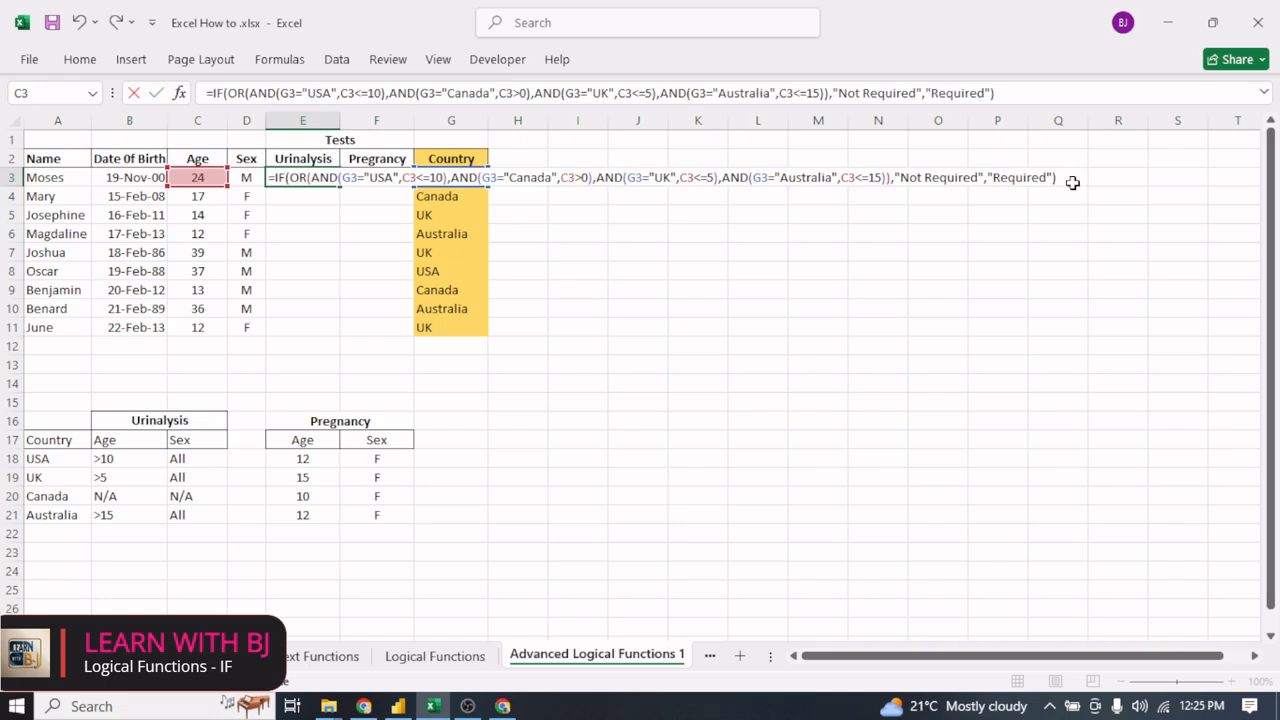
{"action": "key", "text": "Return"}
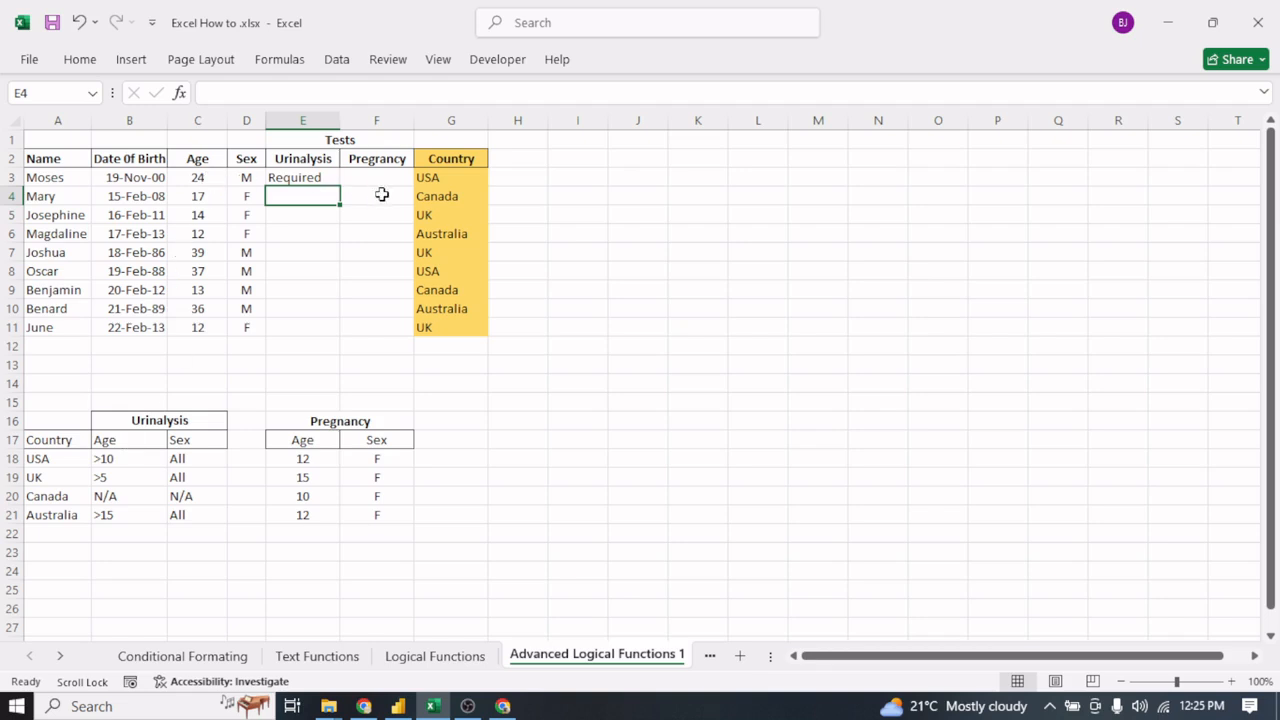
{"action": "left_click", "coordinate": [325, 180]}
{"action": "left_click_drag", "start_coordinate": [338, 185], "coordinate": [343, 332]}
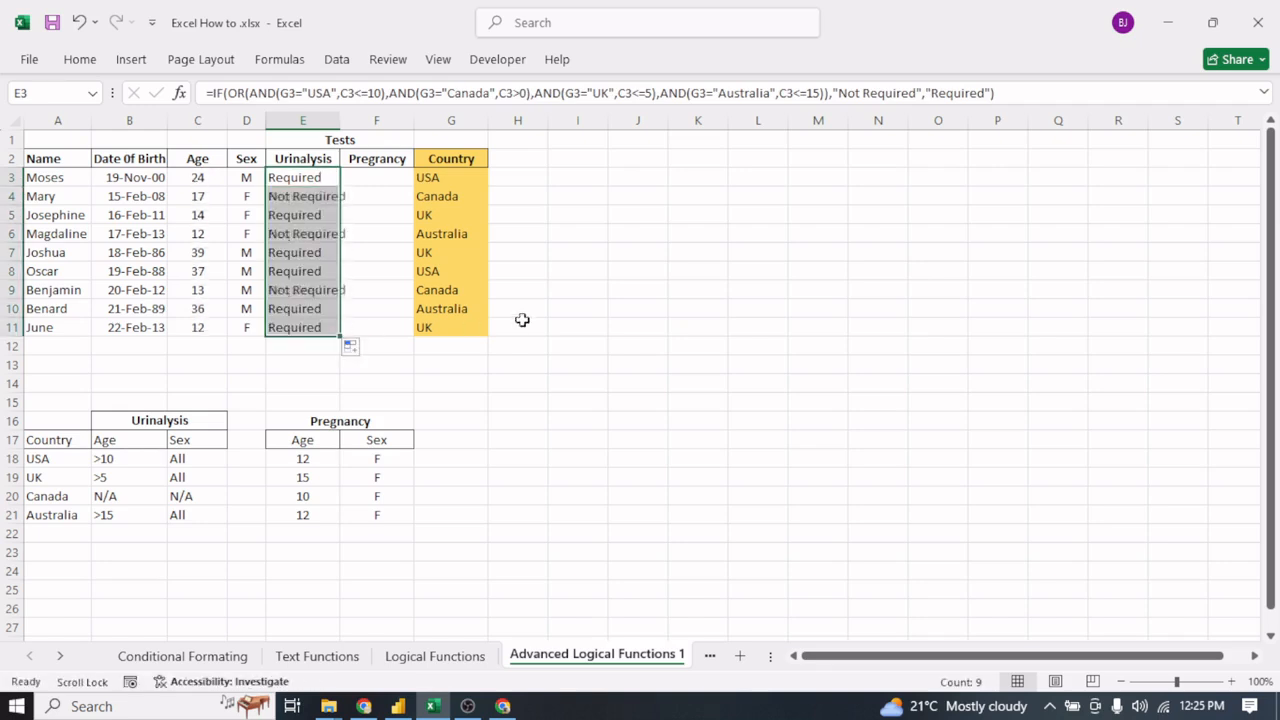
{"action": "left_click", "coordinate": [550, 305]}
- Check the Urinalysis results and formulas in E4, E5, E6 and E11 against the patients' ages, countries and the criteria table
{"action": "left_click", "coordinate": [303, 196]}
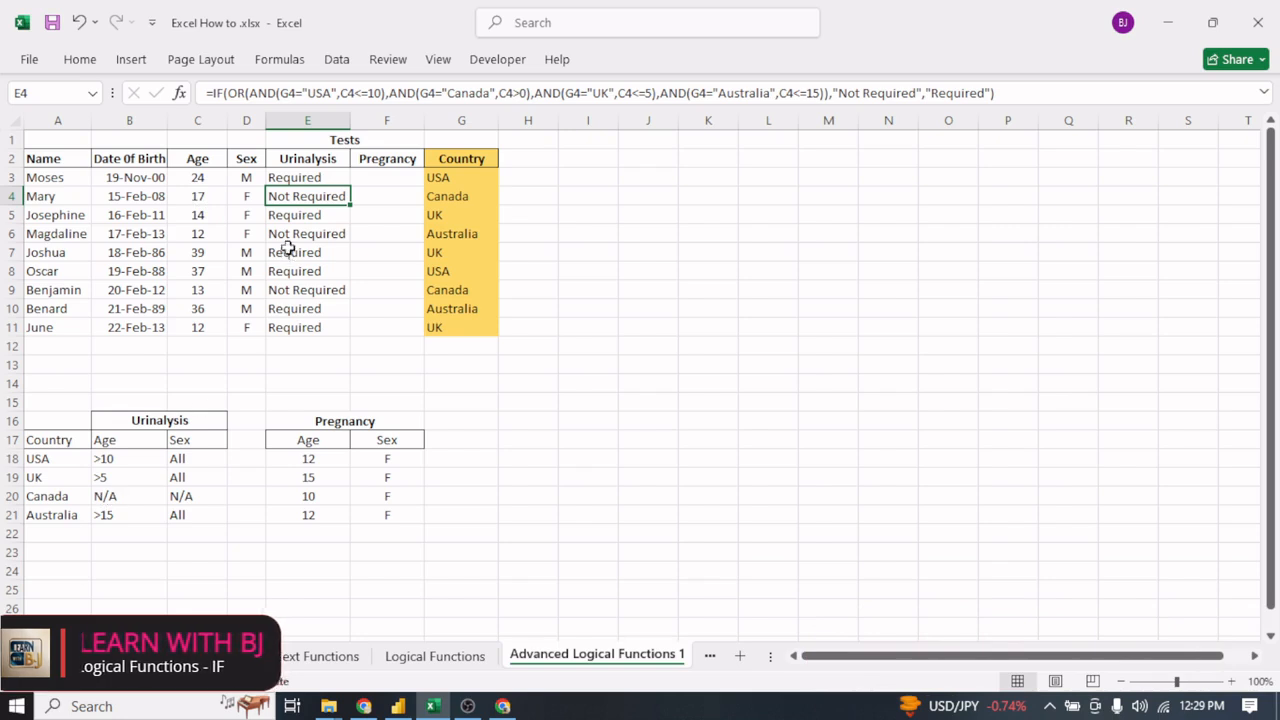
{"action": "left_click", "coordinate": [293, 216]}
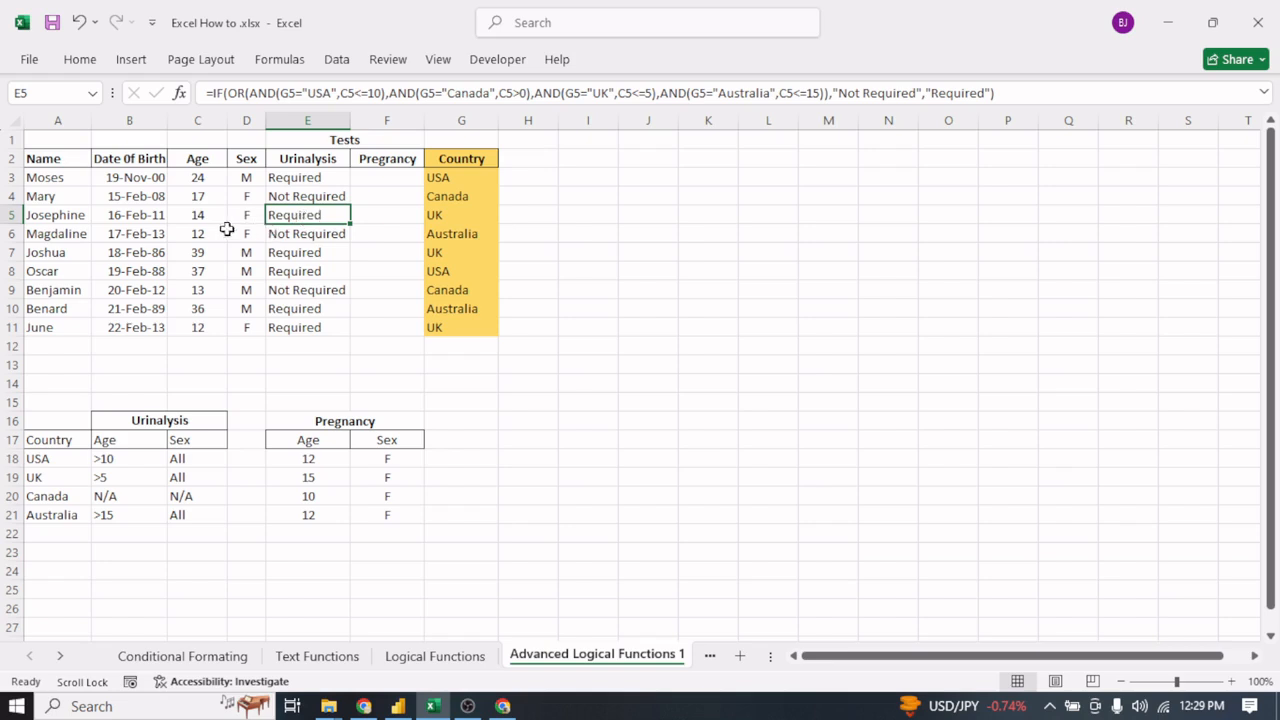
{"action": "left_click", "coordinate": [304, 233]}
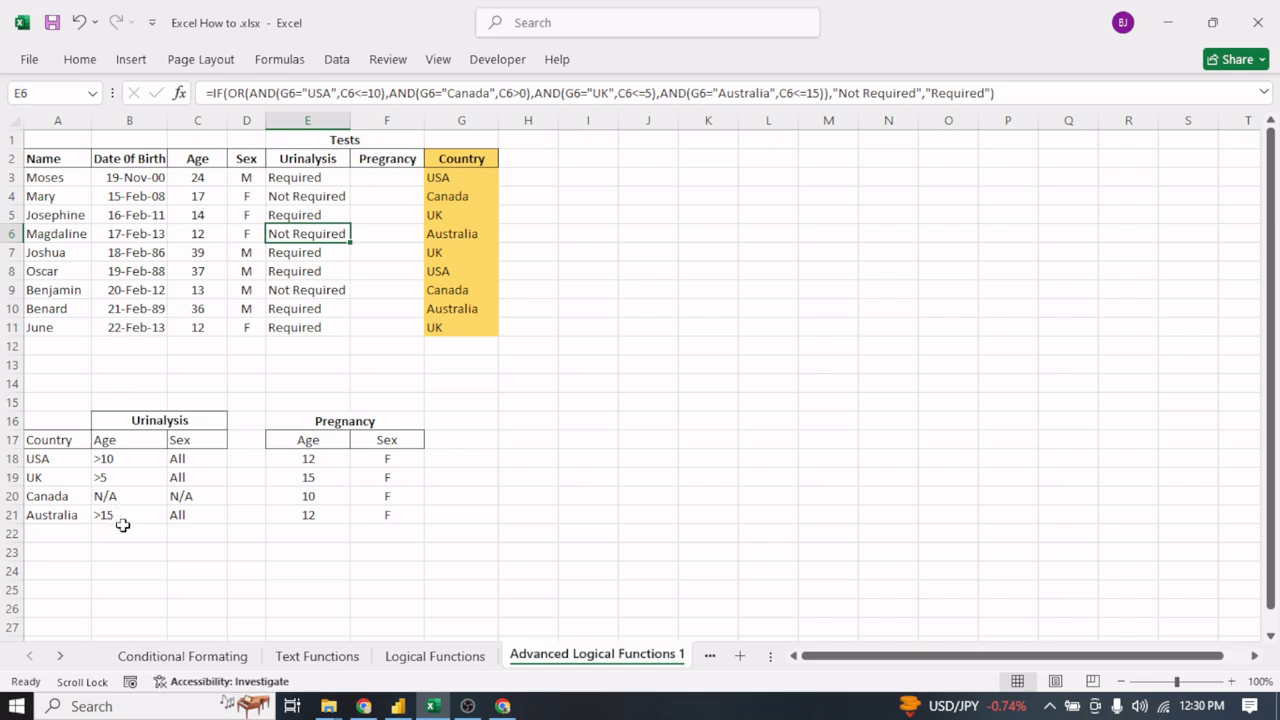
{"action": "left_click", "coordinate": [200, 234]}
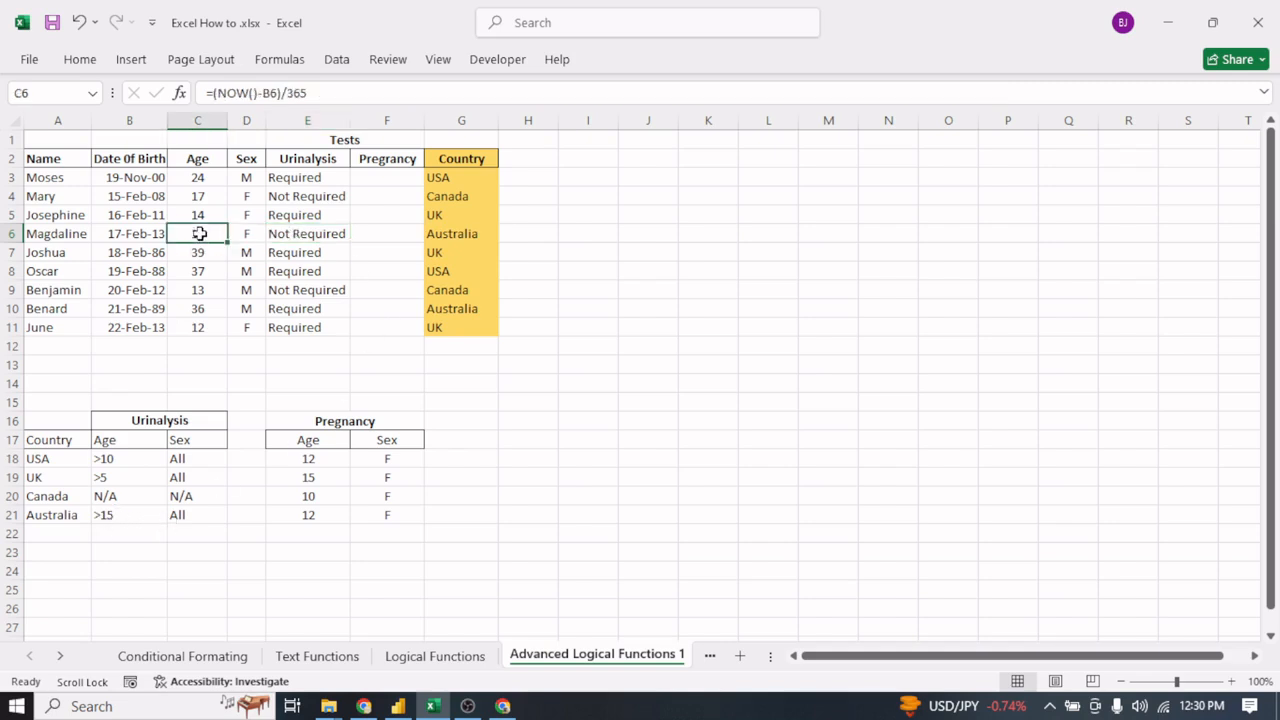
{"action": "left_click", "coordinate": [328, 233]}
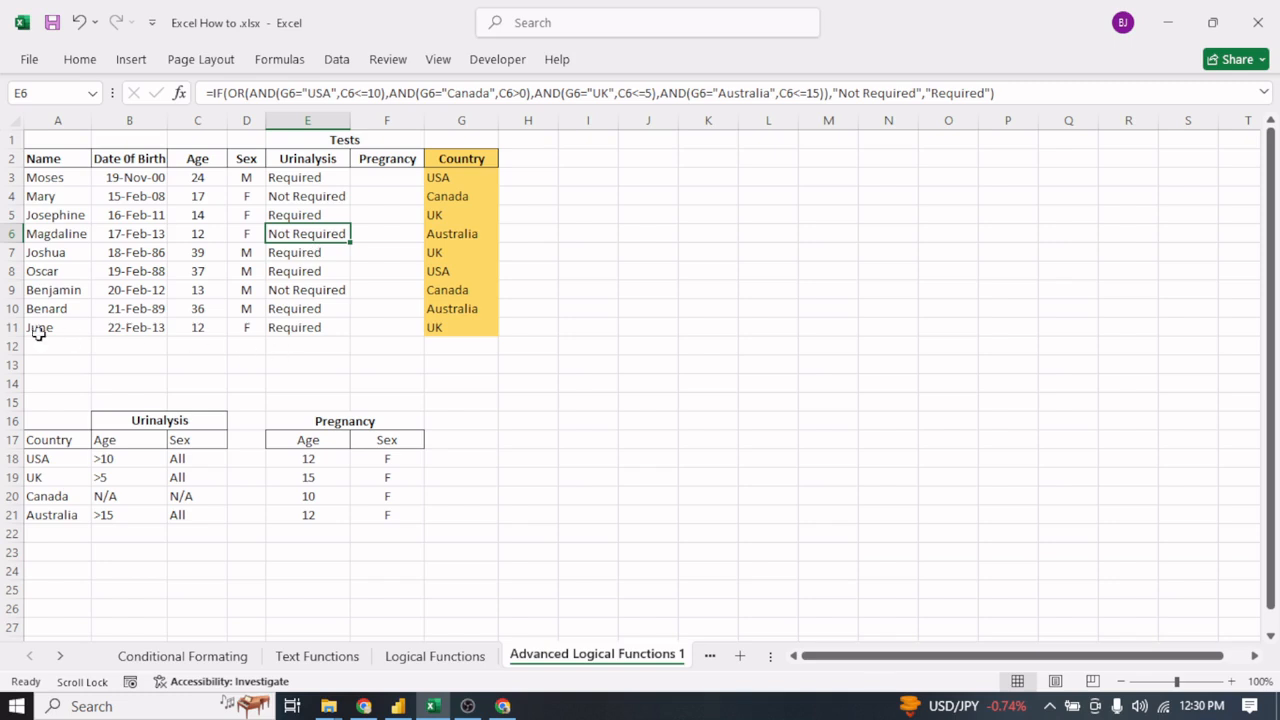
{"action": "left_click", "coordinate": [287, 328]}
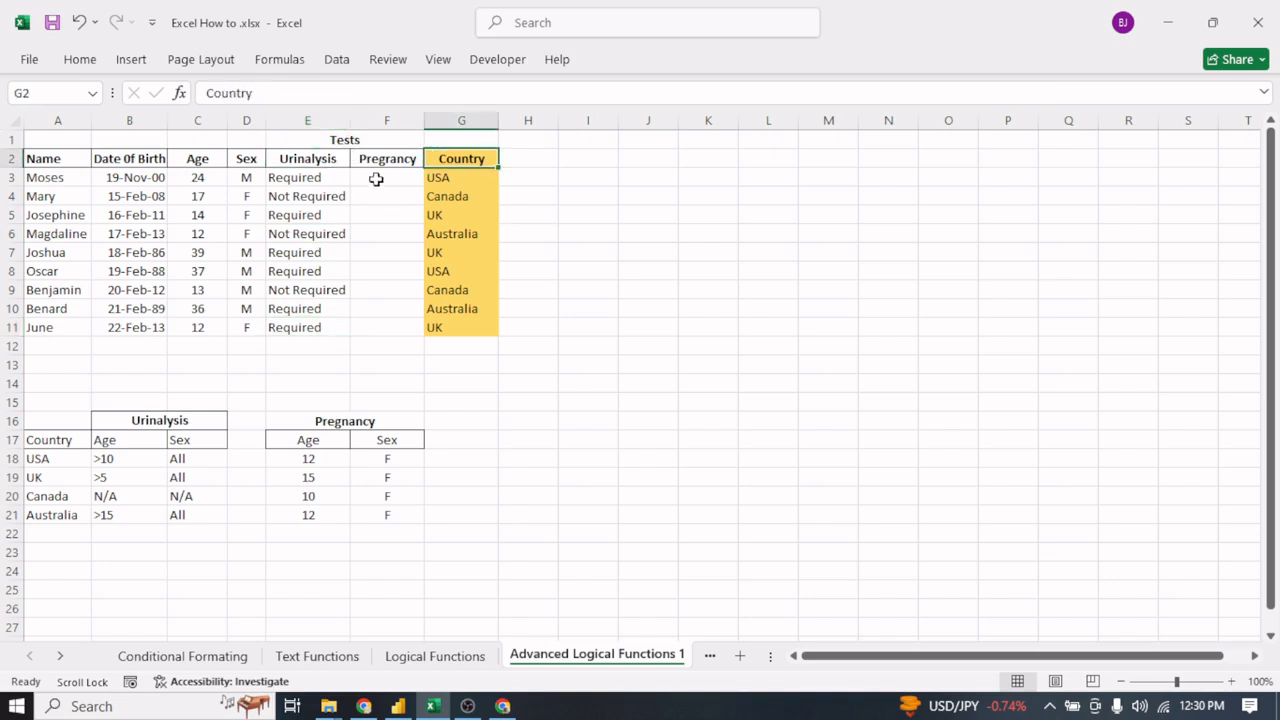
- Start a formula in F3 of the Pregnancy column with an AND nested inside an OR inside an IF: =IF(OR(AND(
{"action": "left_click", "coordinate": [374, 177]}
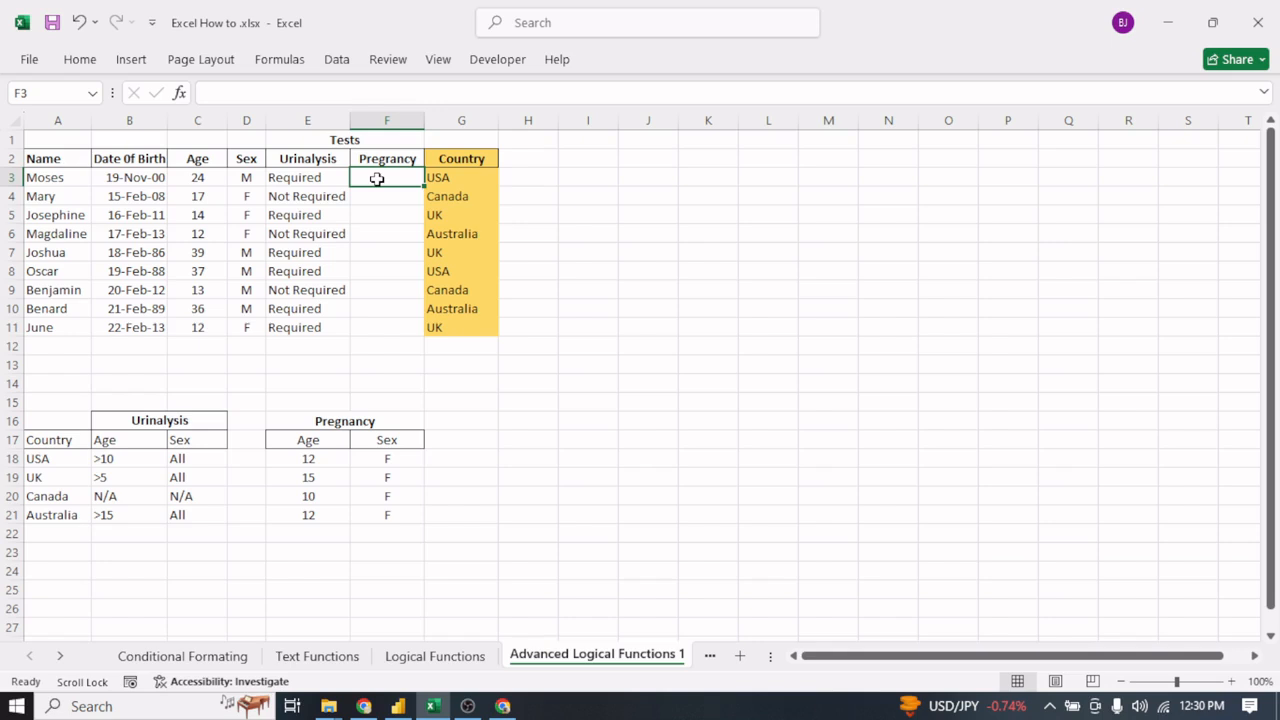
{"action": "type", "text": "="}
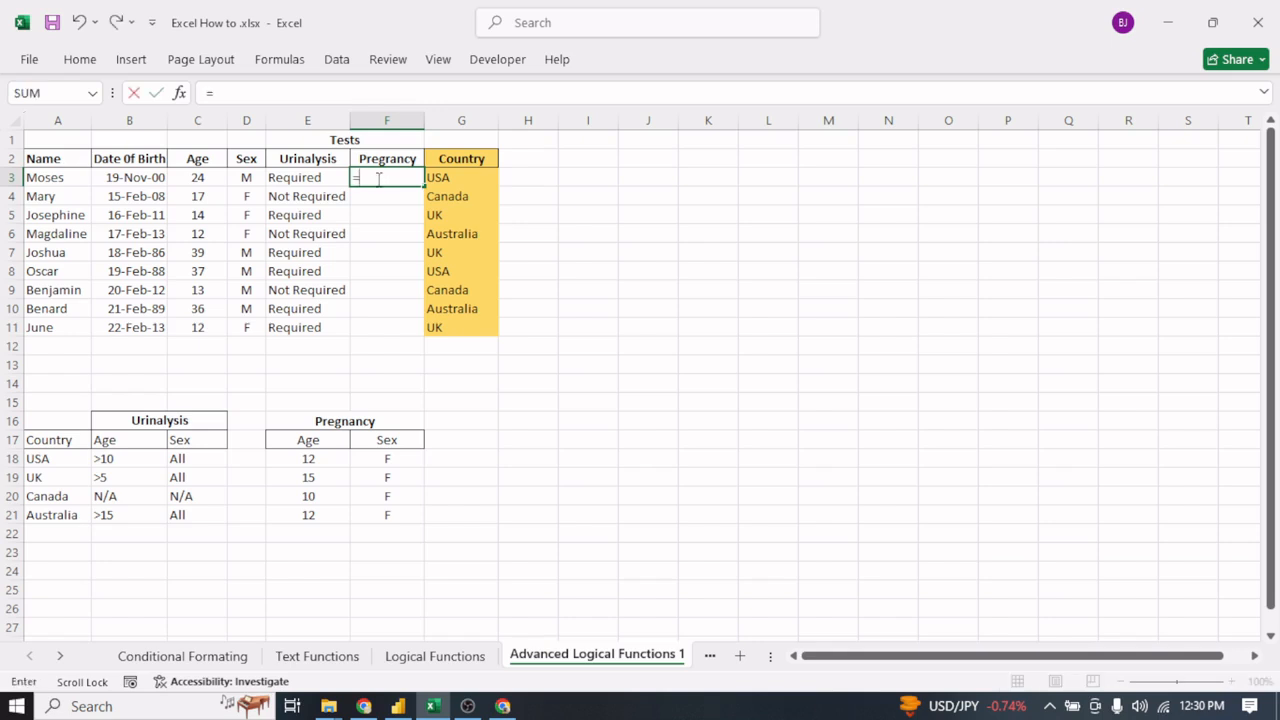
{"action": "type", "text": "IF"}
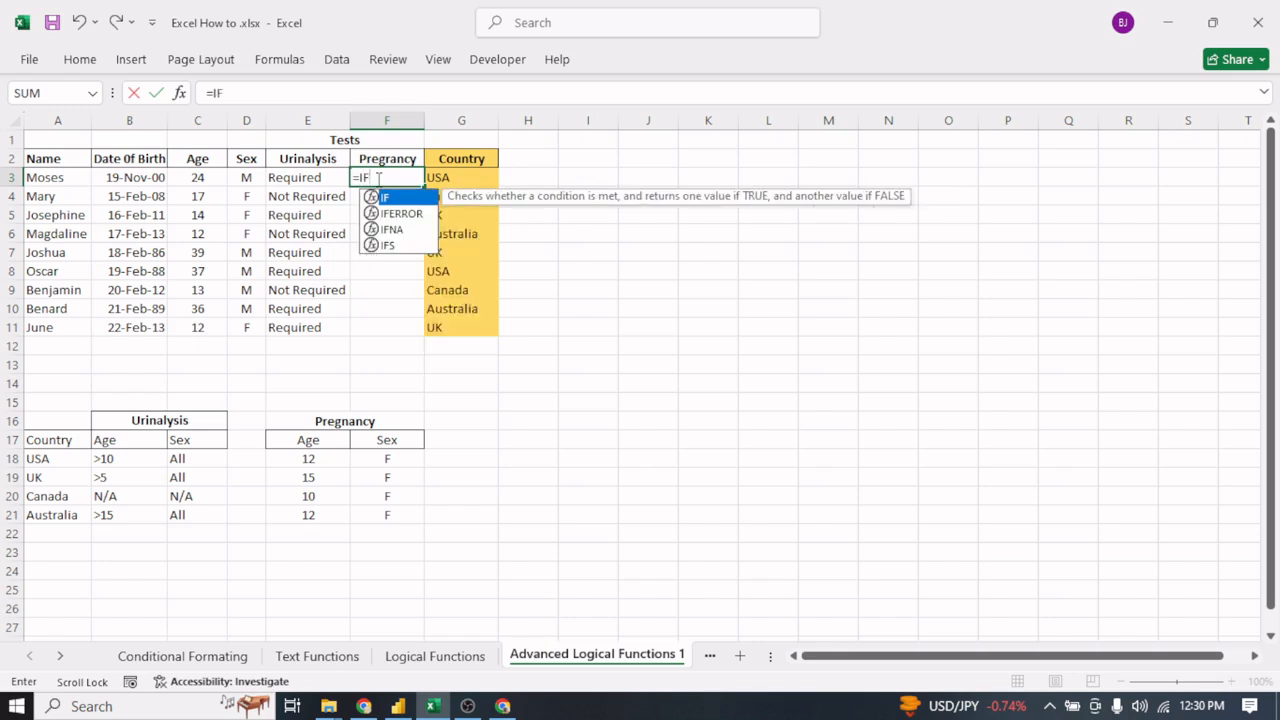
{"action": "type", "text": "("}
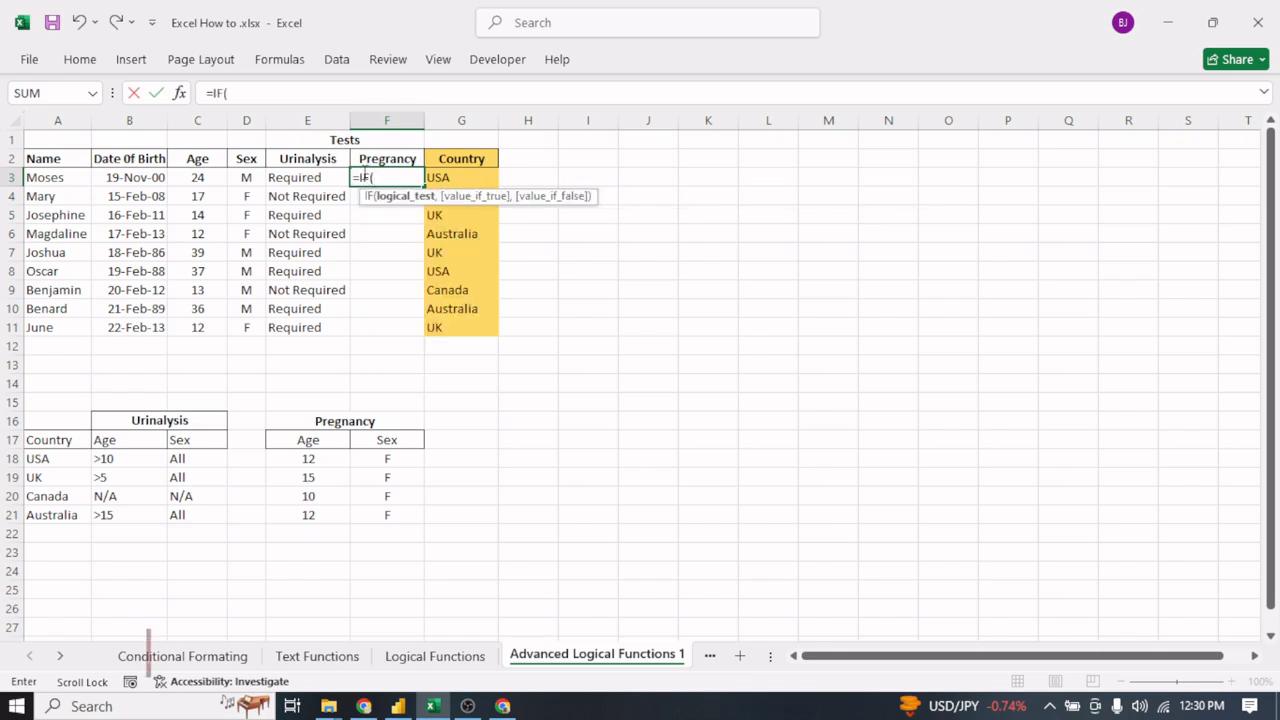
{"action": "type", "text": "OR"}
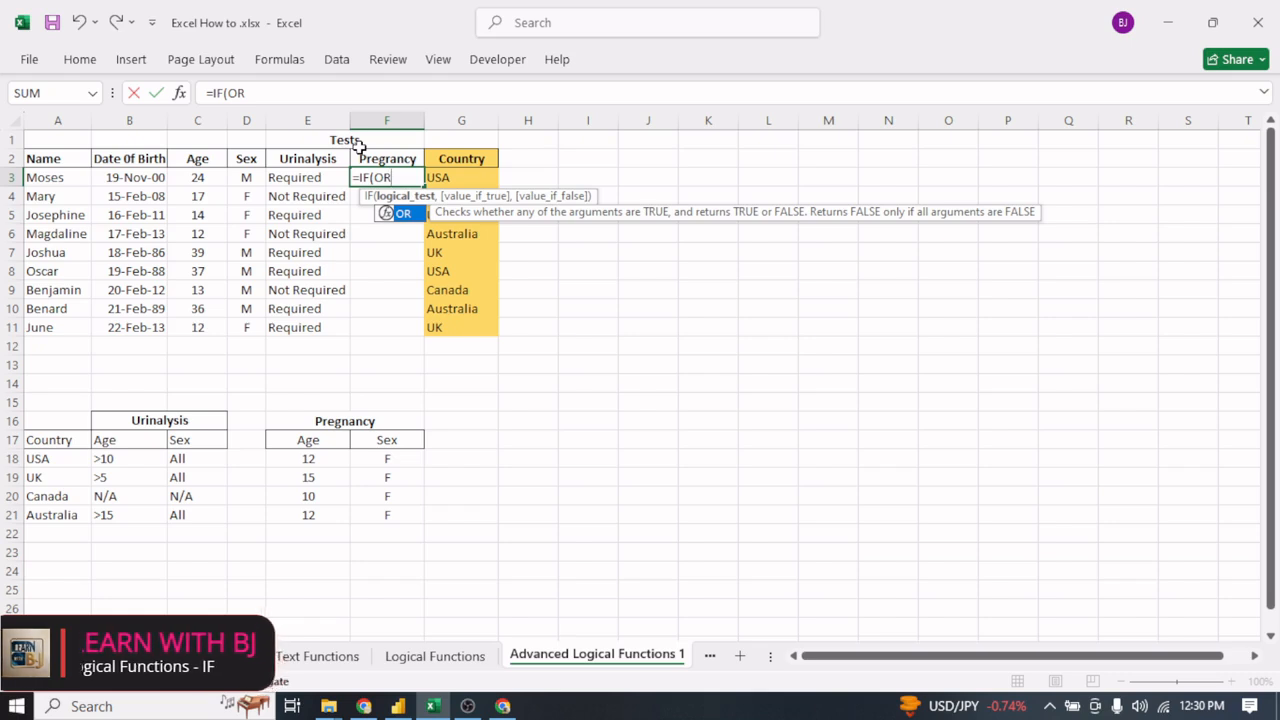
{"action": "type", "text": "("}
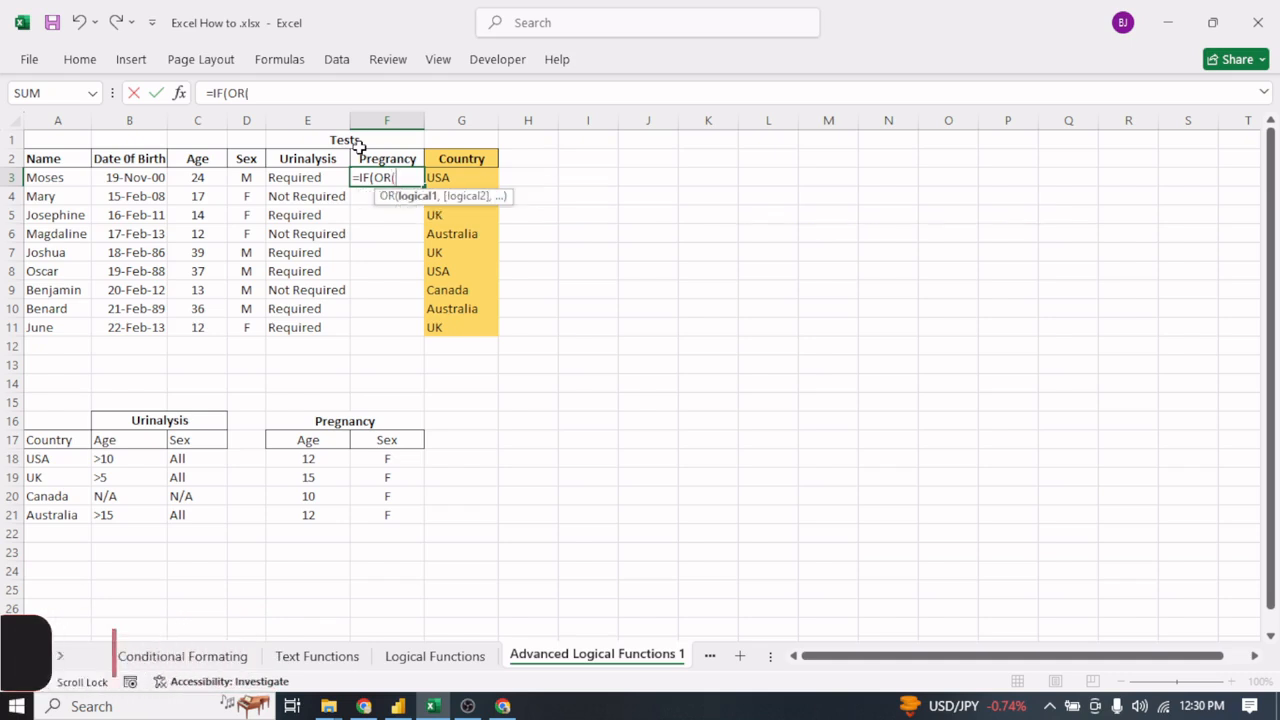
{"action": "type", "text": "AND"}
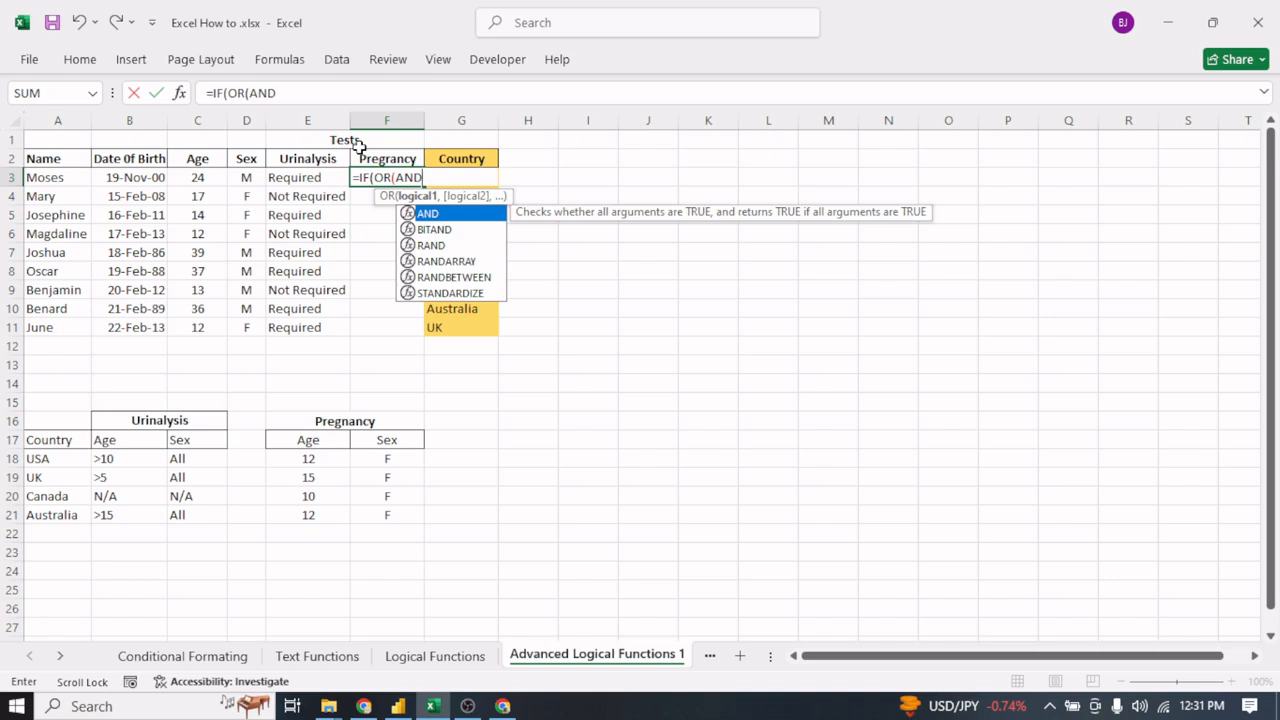
{"action": "type", "text": "("}
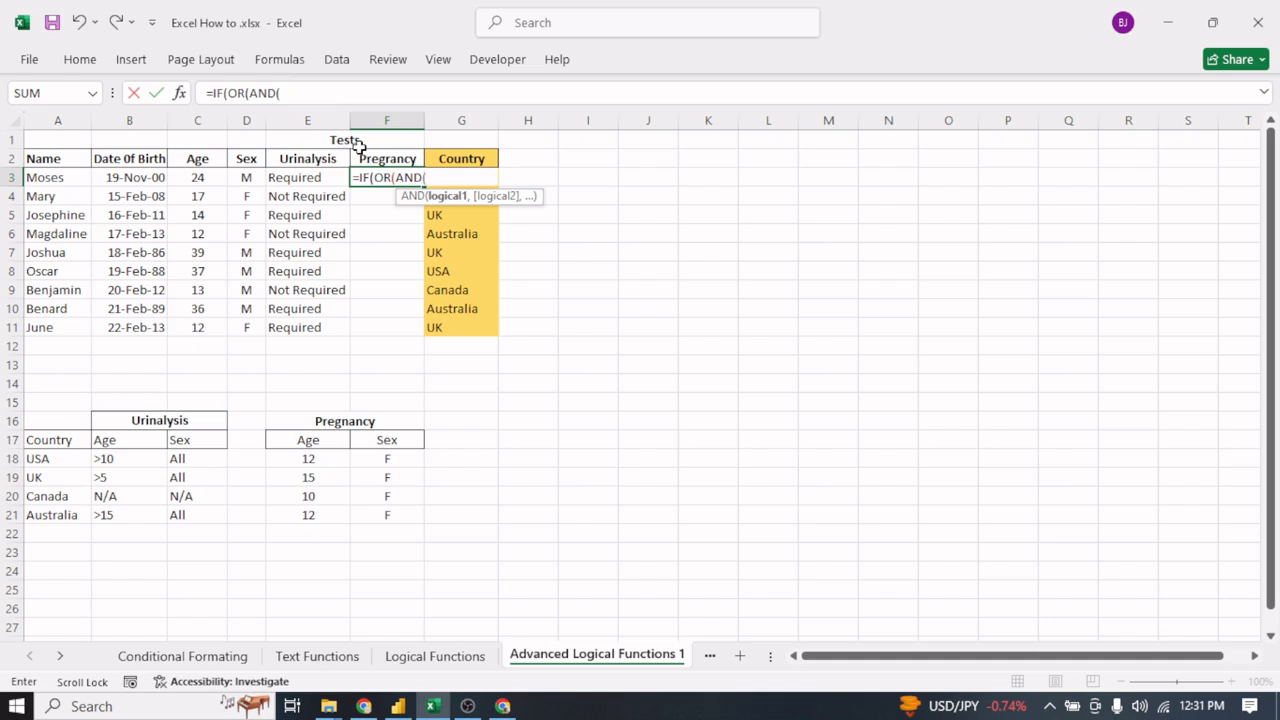
- Enter G3="USA" and C3>=12 as the first two conditions of the AND in the F3 formula
{"action": "type", "text": "G"}
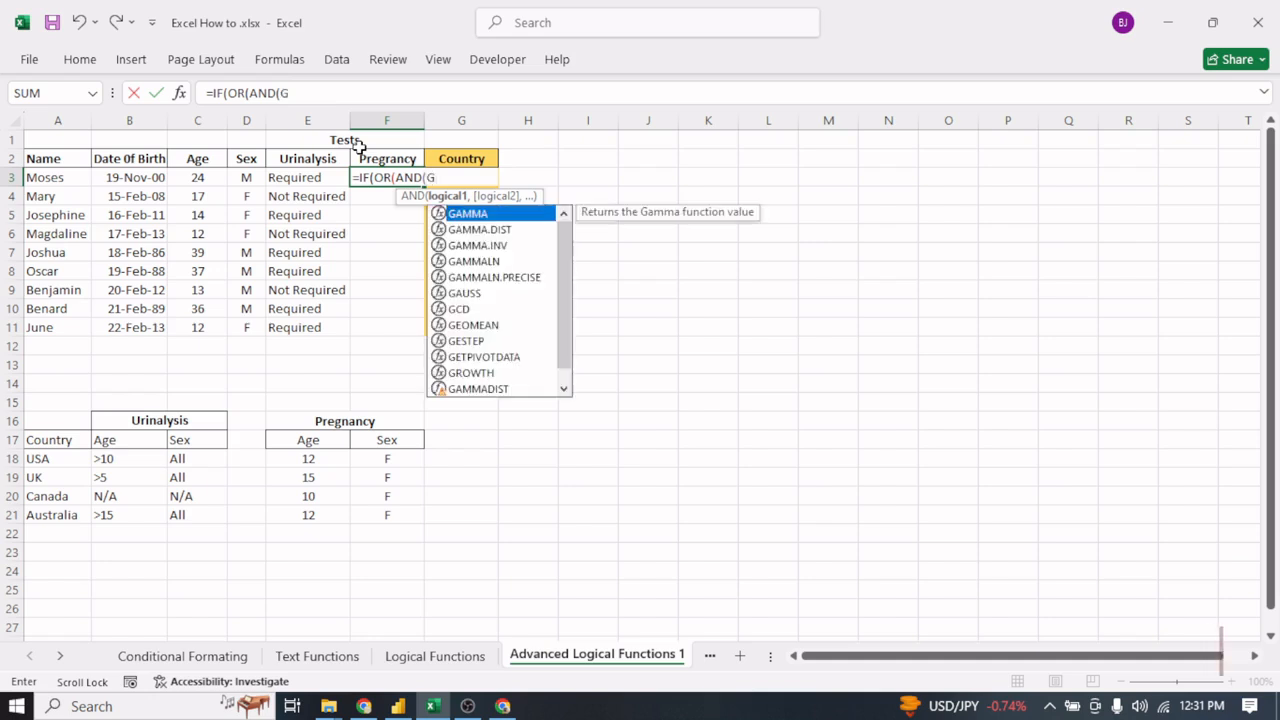
{"action": "type", "text": "3=\""}
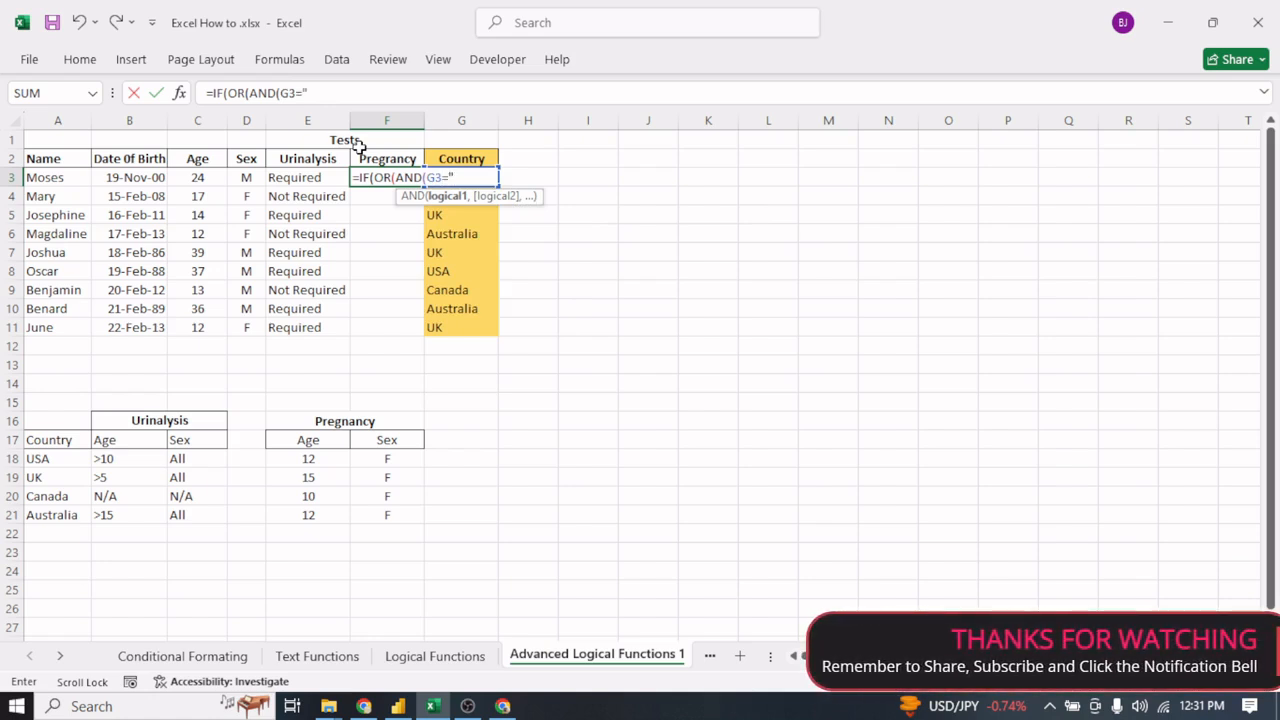
{"action": "type", "text": "USA"}
{"action": "type", "text": ","}
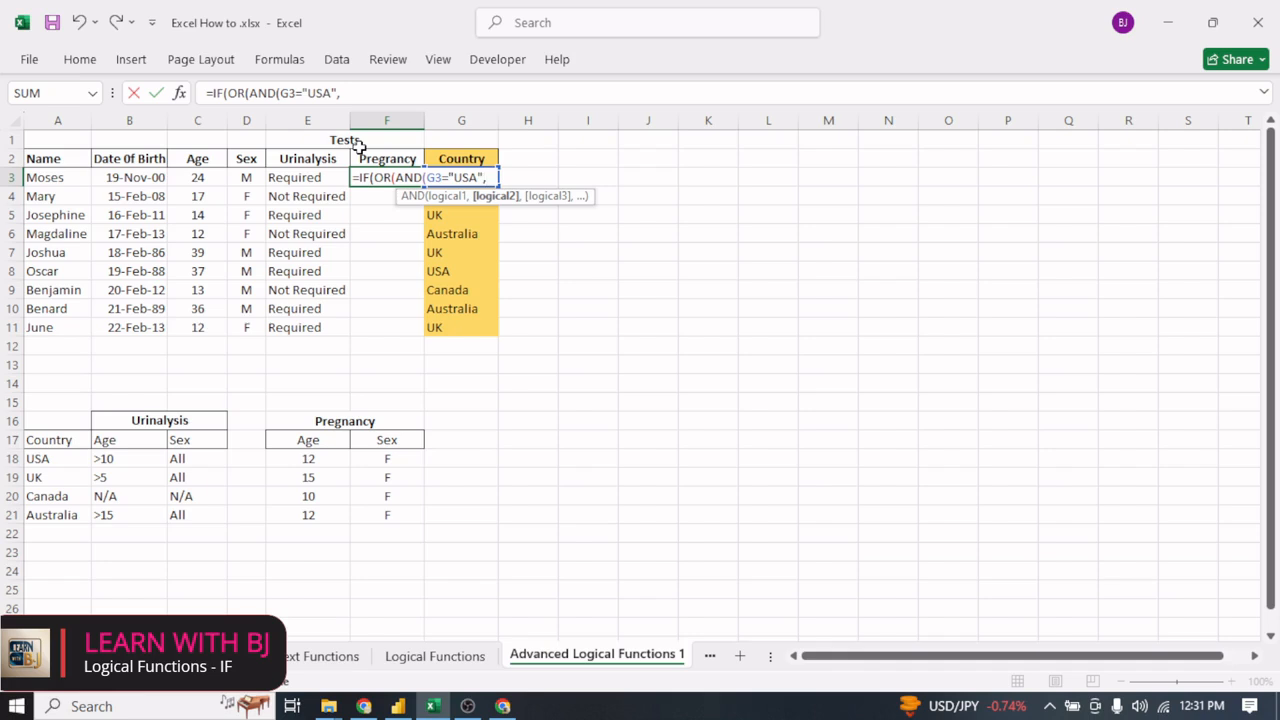
{"action": "left_click", "coordinate": [200, 180]}
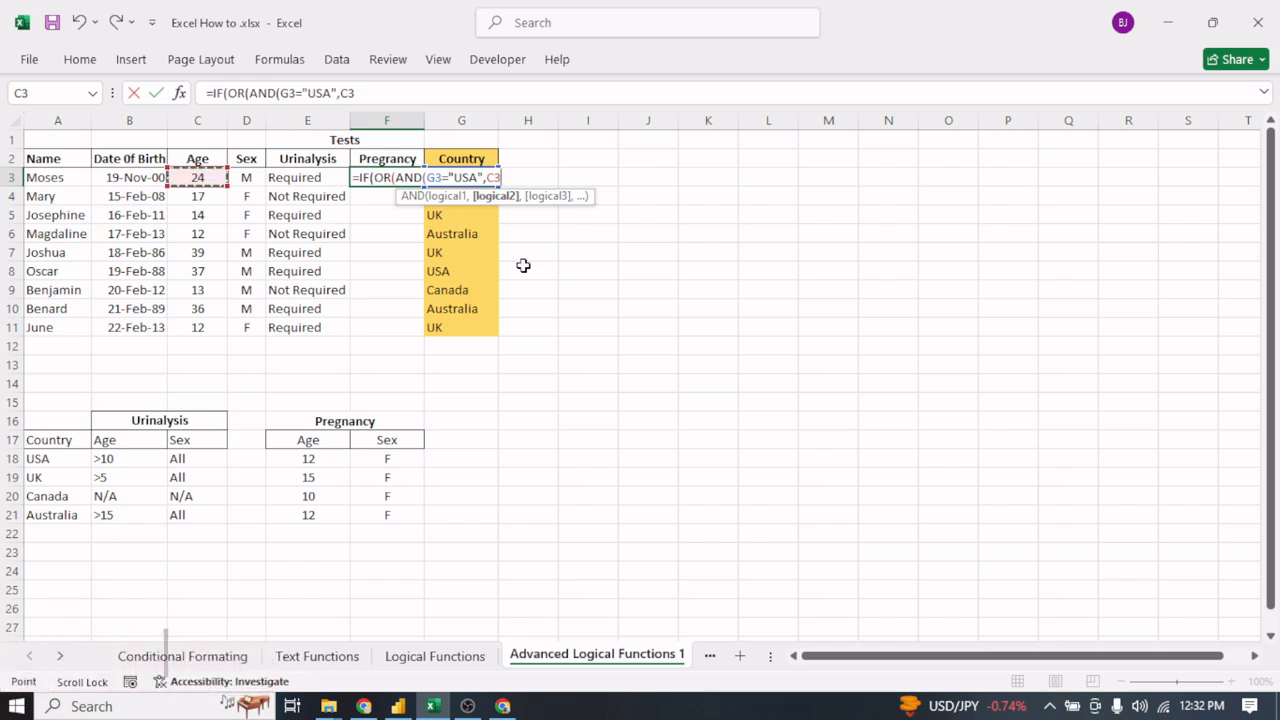
{"action": "type", "text": ">=1"}
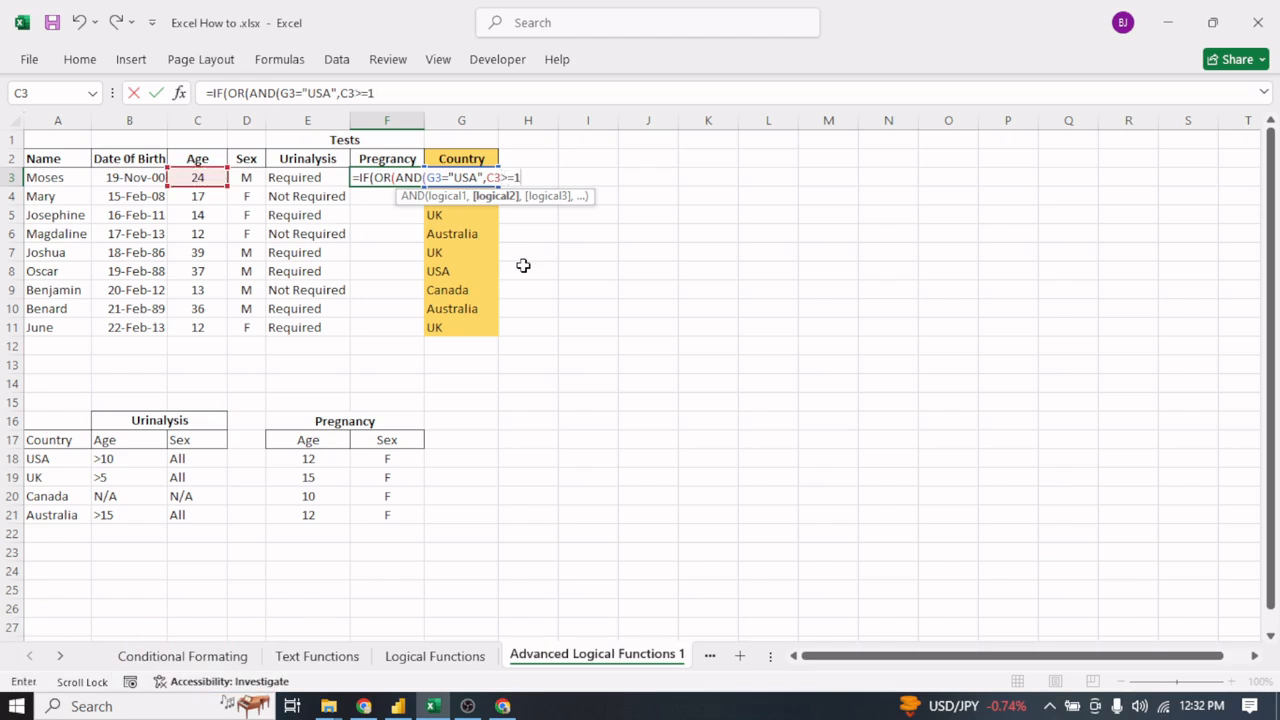
{"action": "type", "text": "2"}
{"action": "type", "text": ","}
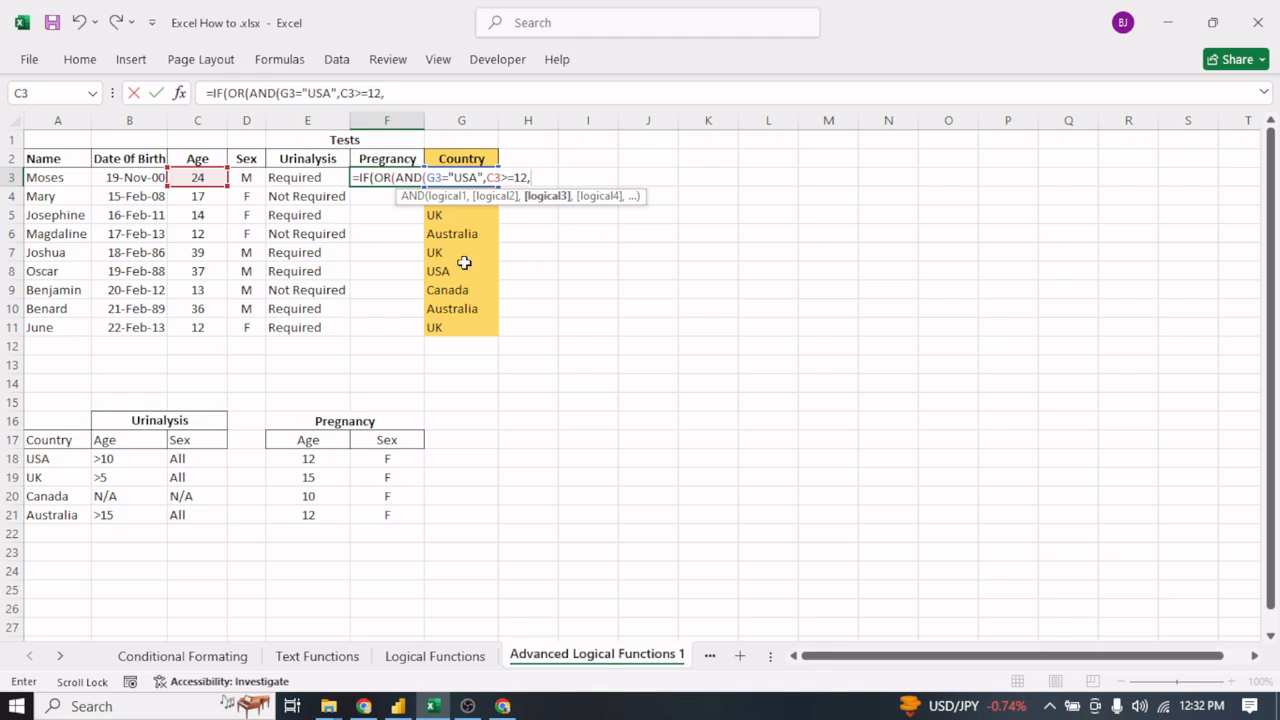
- Add D3="F" as the third condition of the USA AND in F3 and close that AND
{"action": "left_click", "coordinate": [248, 178]}
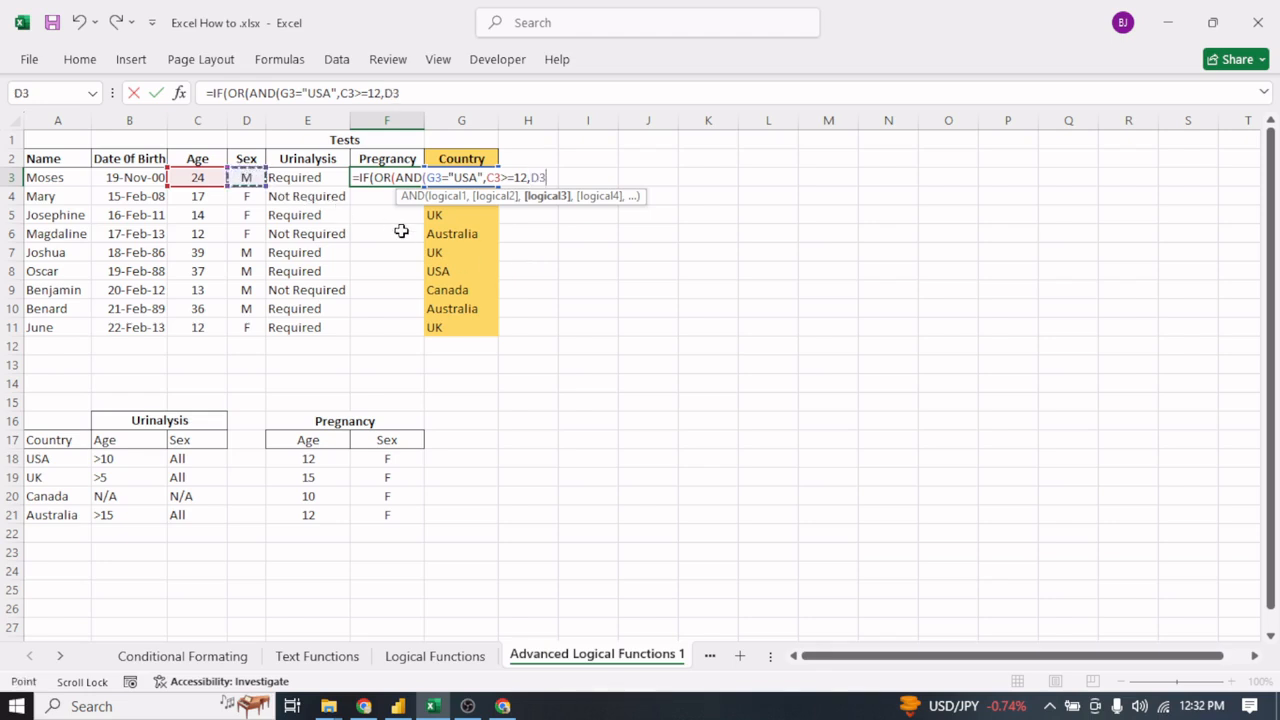
{"action": "type", "text": "="}
{"action": "type", "text": "\""}
{"action": "type", "text": "F"}
{"action": "type", "text": ")"}
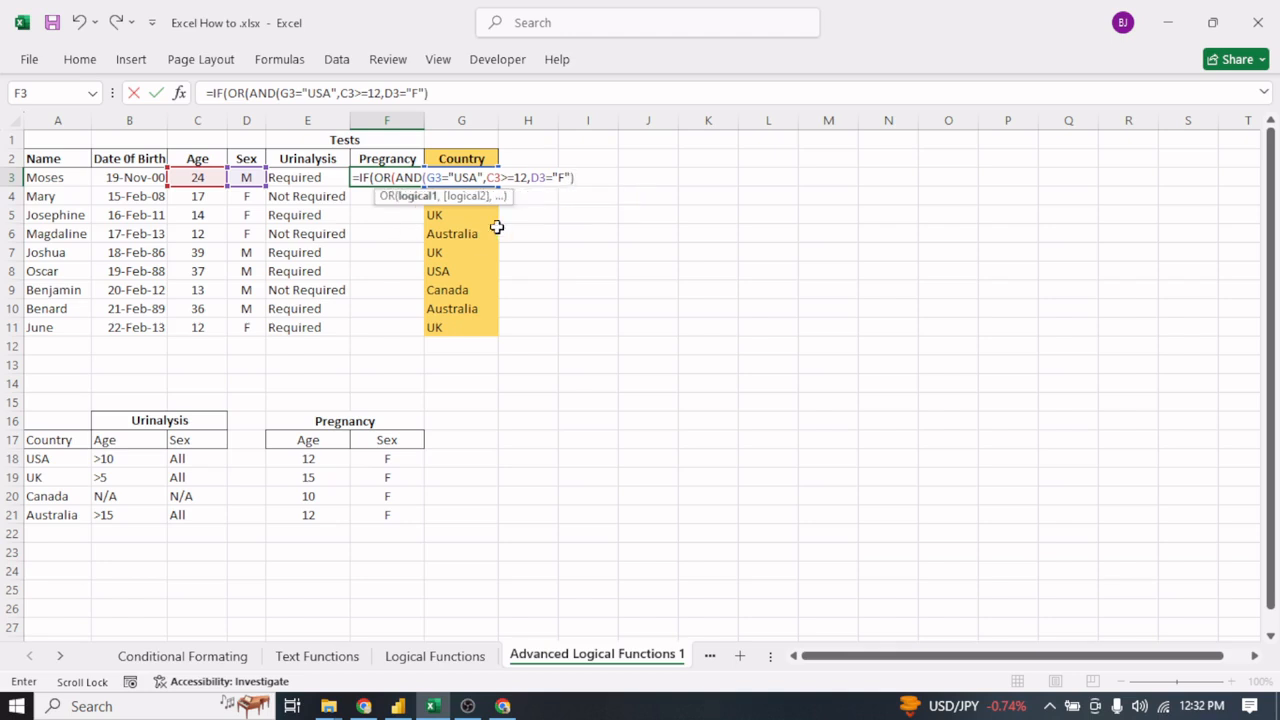
- Copy the complete USA AND condition in F3 and paste it after a comma as the second OR argument
{"action": "left_click_drag", "start_coordinate": [396, 177], "coordinate": [575, 181]}
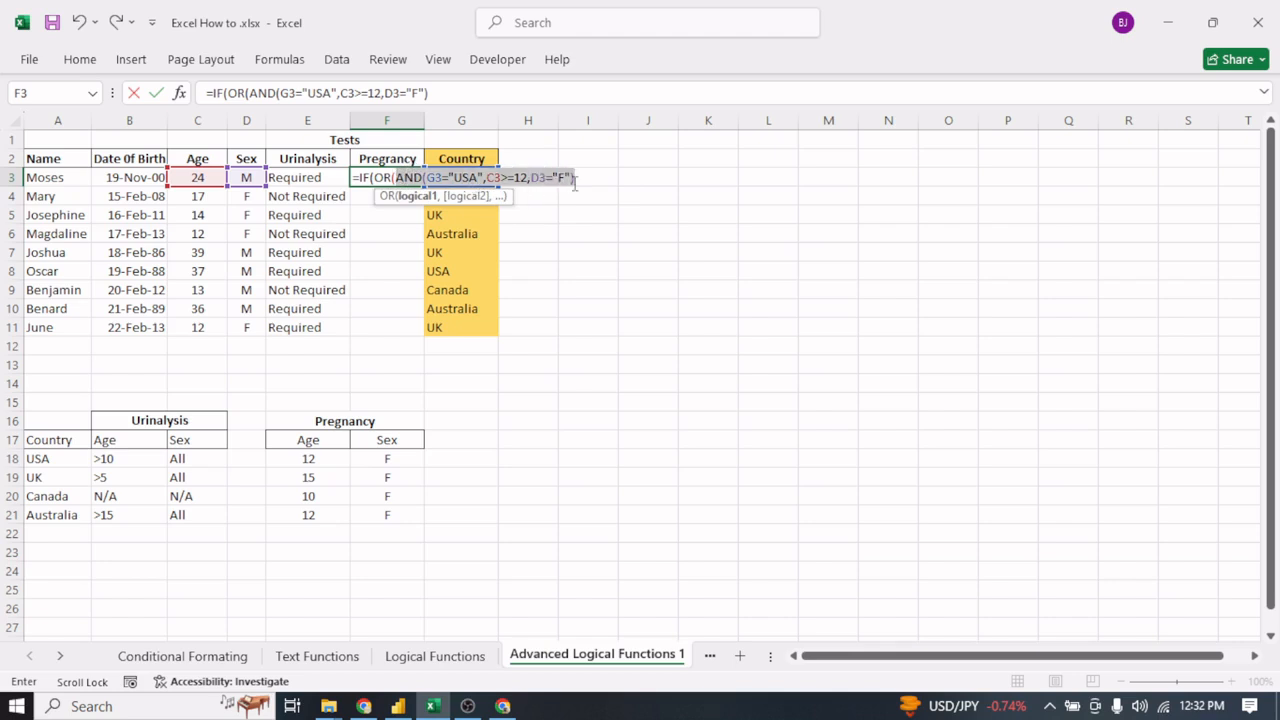
{"action": "right_click", "coordinate": [540, 177]}
{"action": "left_click", "coordinate": [590, 214]}
{"action": "left_click", "coordinate": [592, 180]}
{"action": "type", "text": ","}
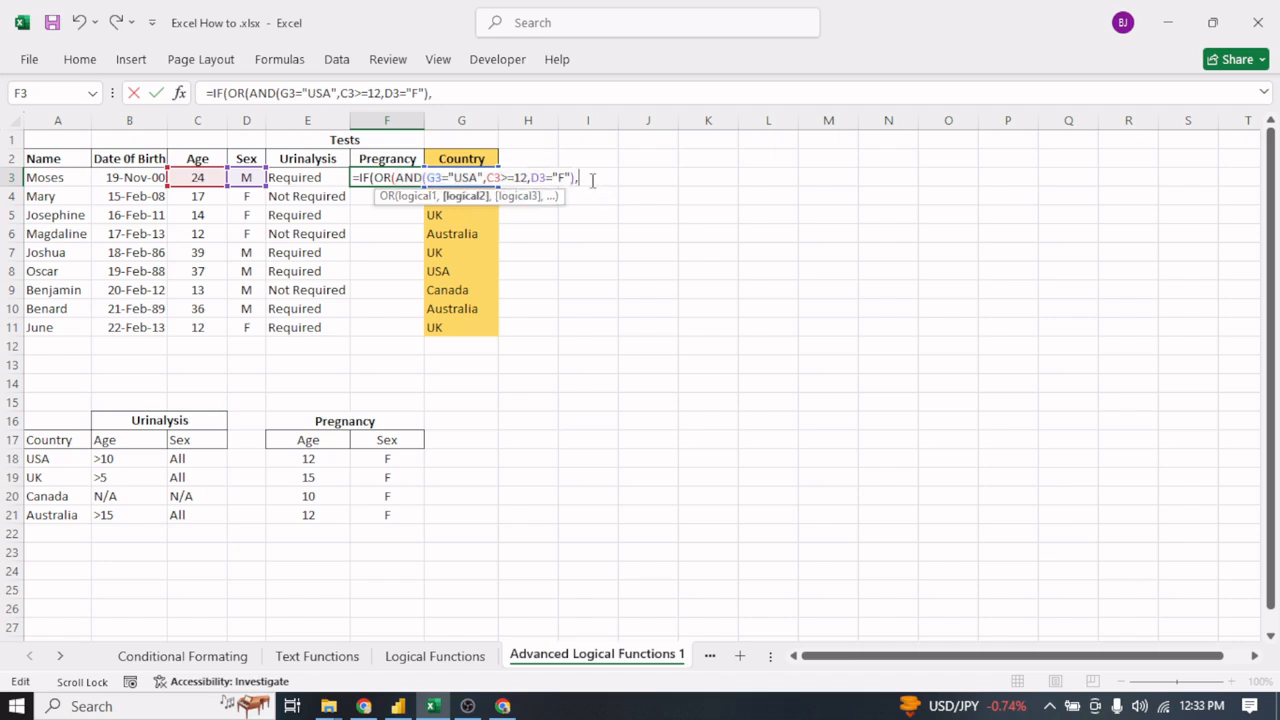
{"action": "key", "text": "ctrl+v"}
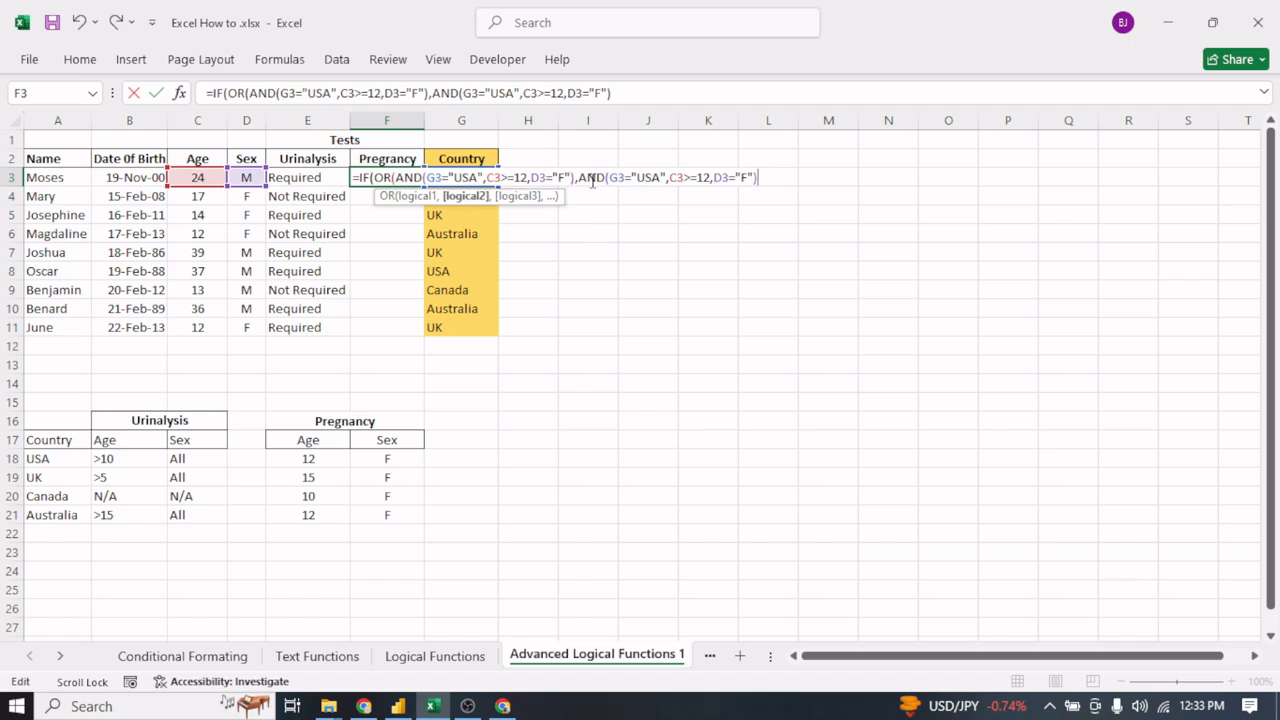
- Change the second AND condition in F3 to country "Canada" with a minimum age of 10
{"action": "left_click", "coordinate": [662, 178]}
{"action": "key", "text": "BackSpace"}
{"action": "key", "text": "BackSpace"}
{"action": "key", "text": "BackSpace"}
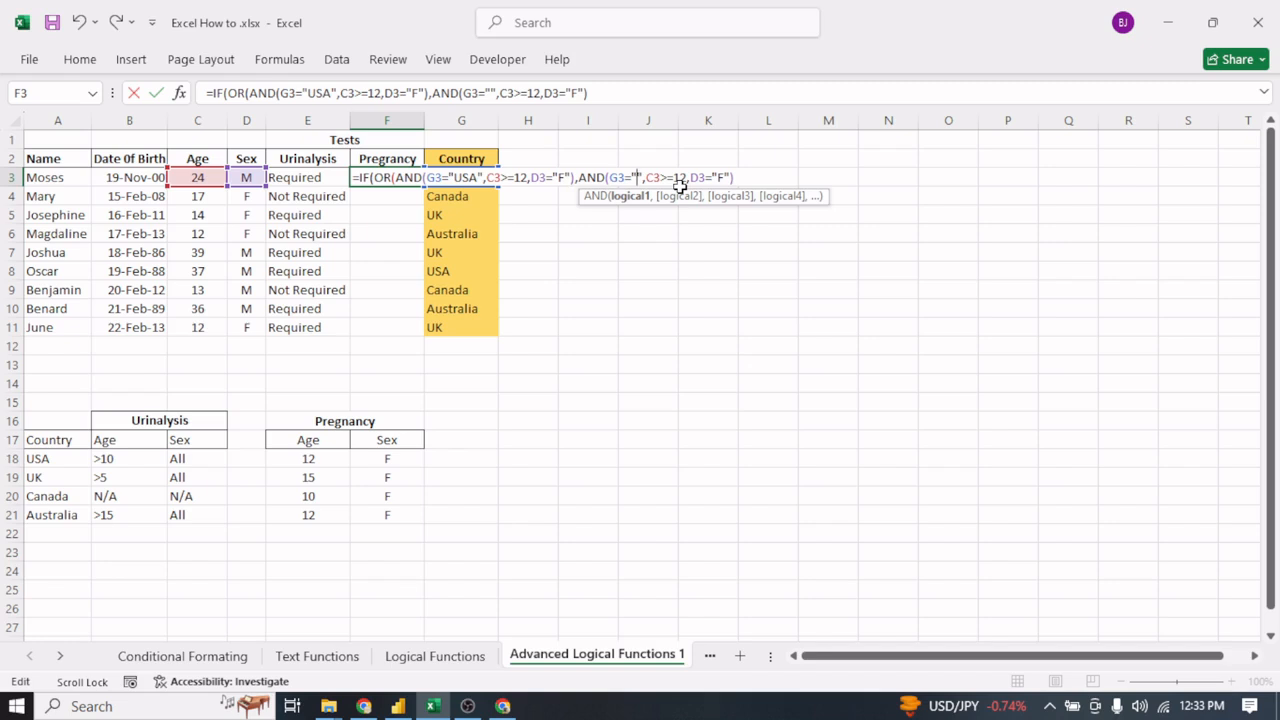
{"action": "type", "text": "Canada"}
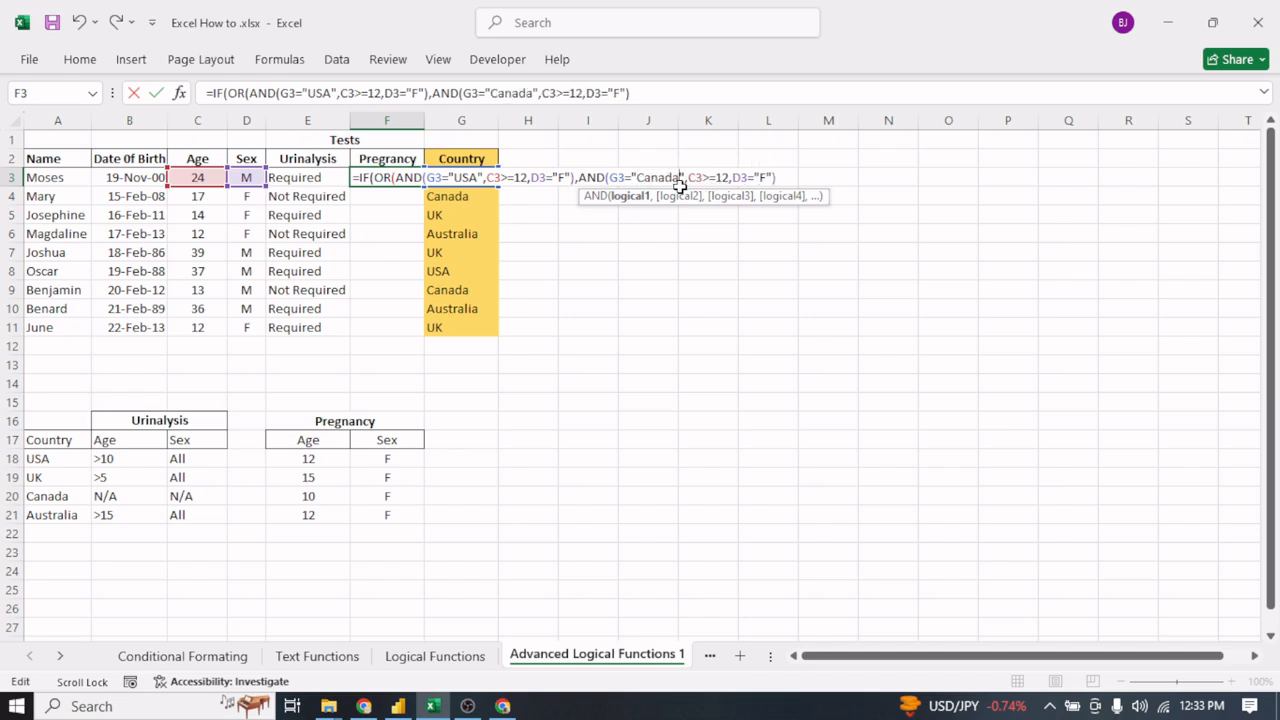
{"action": "left_click", "coordinate": [730, 177]}
{"action": "key", "text": "BackSpace"}
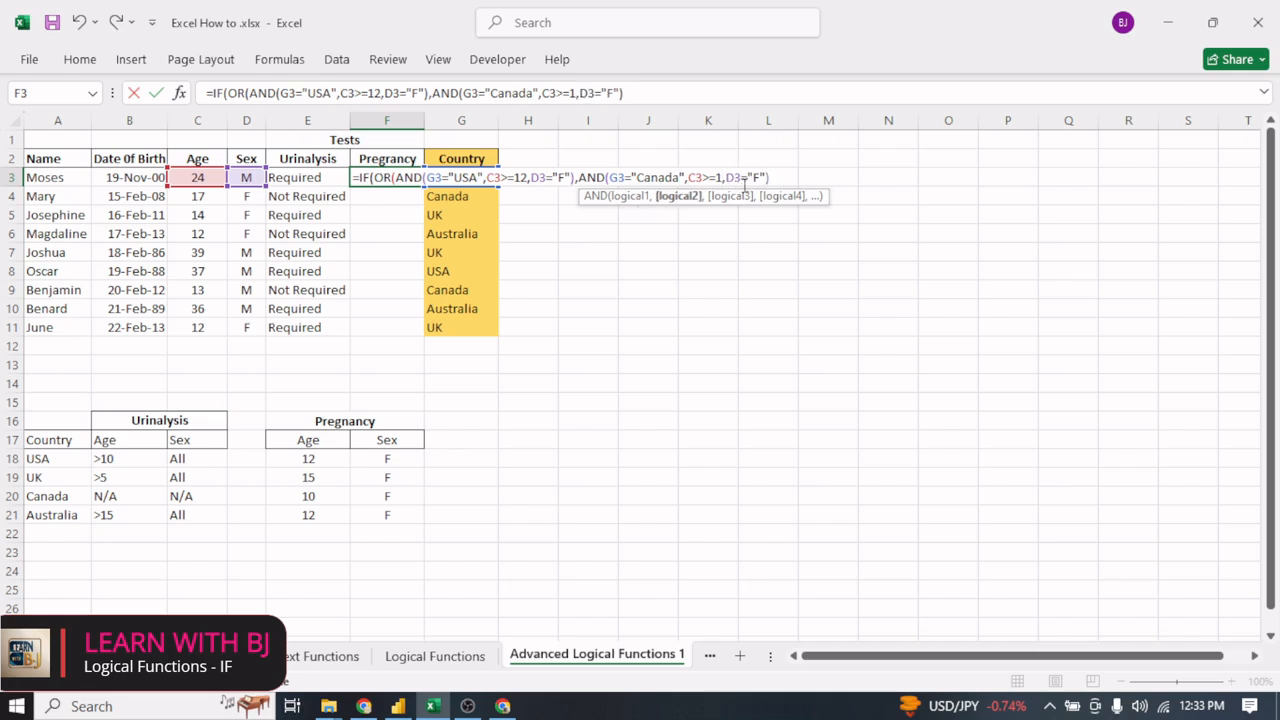
{"action": "type", "text": "0"}
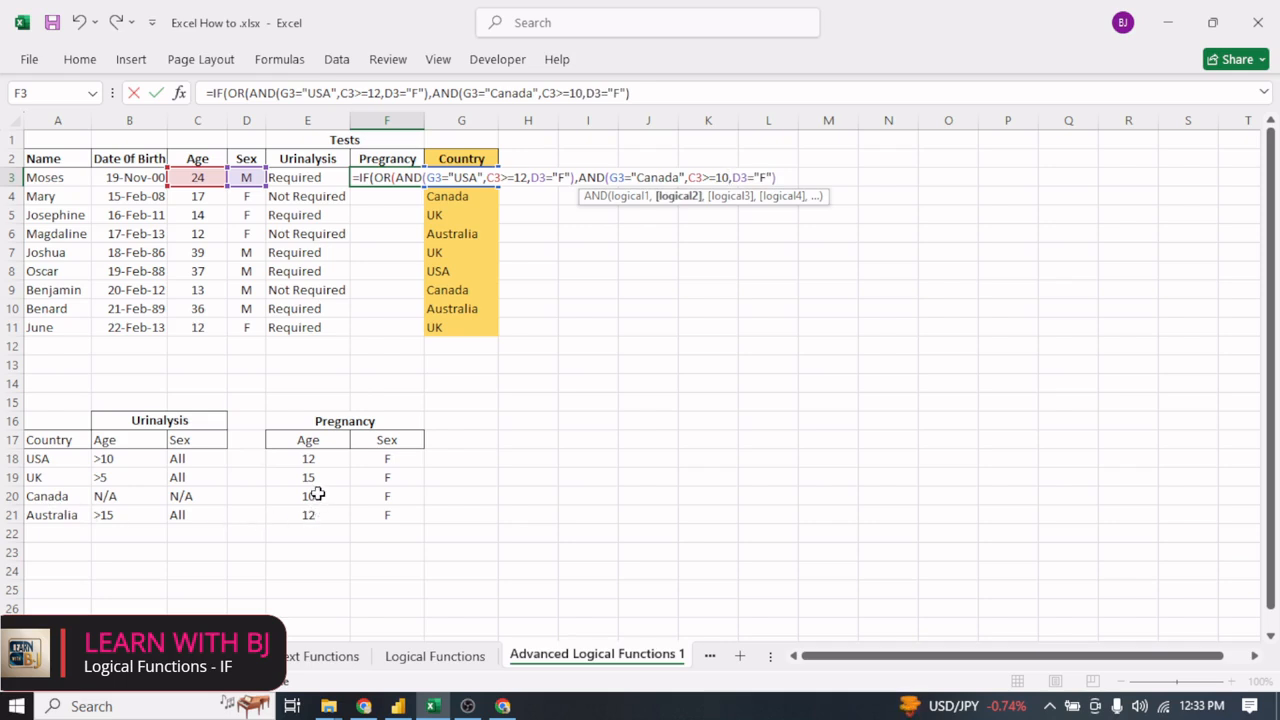
- Copy the Canada AND condition in F3 and paste it after a comma as the third OR argument
{"action": "left_click", "coordinate": [788, 179]}
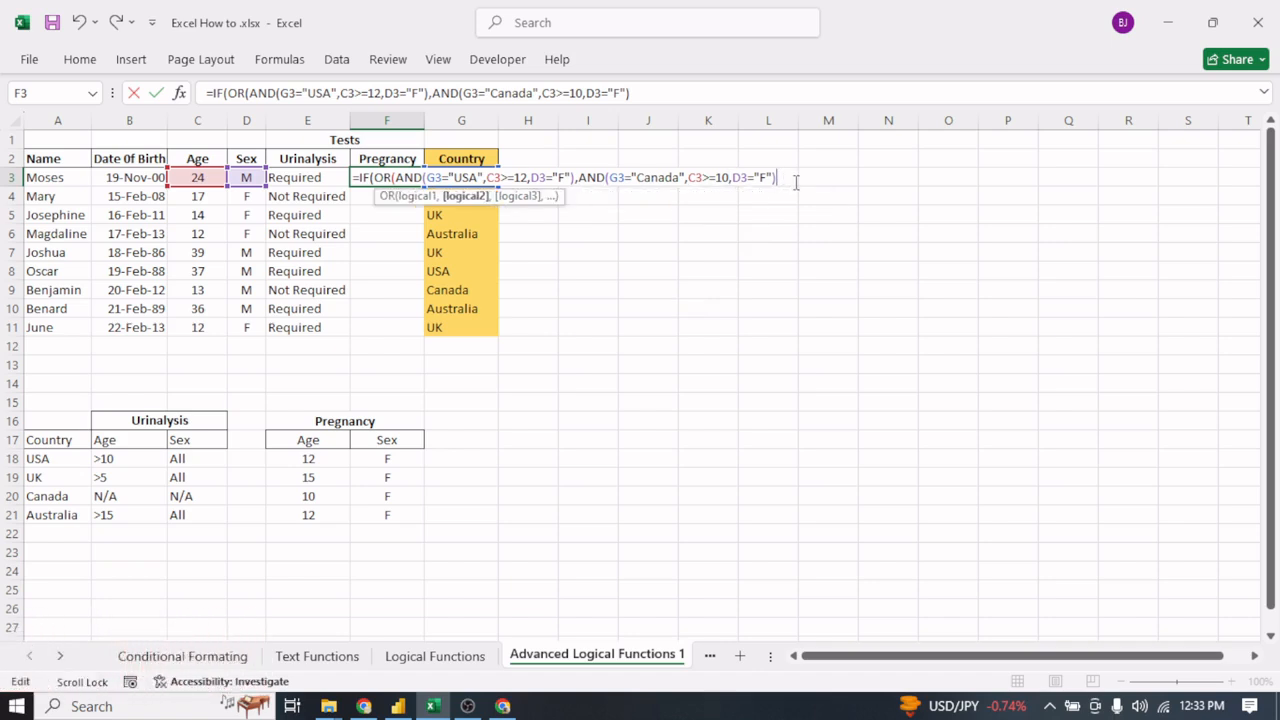
{"action": "type", "text": ","}
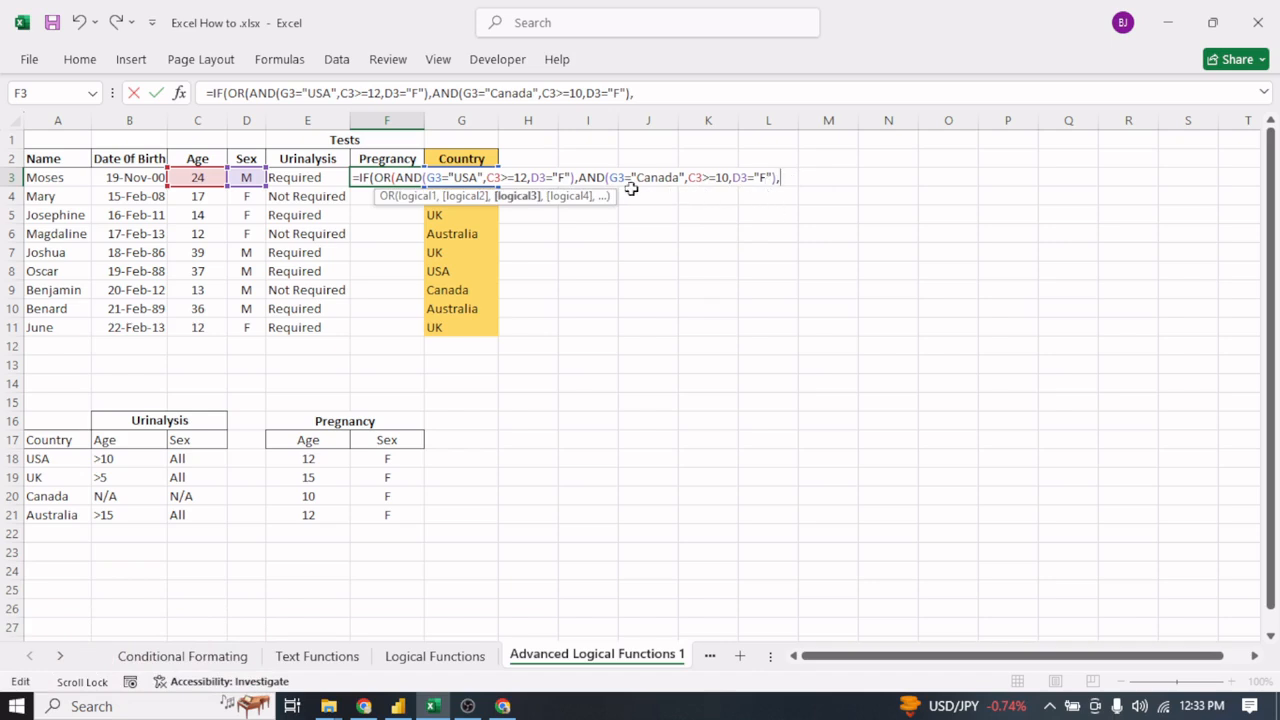
{"action": "left_click_drag", "start_coordinate": [578, 178], "coordinate": [774, 178]}
{"action": "right_click", "coordinate": [742, 178]}
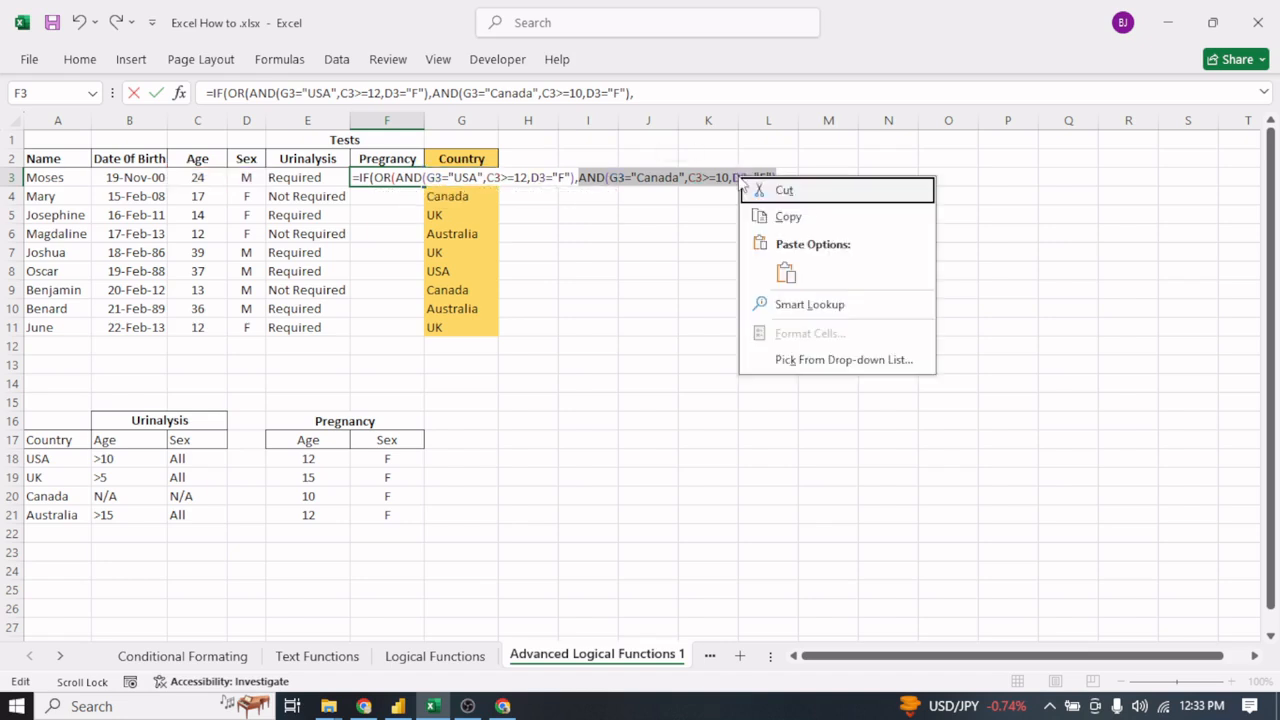
{"action": "left_click", "coordinate": [788, 217]}
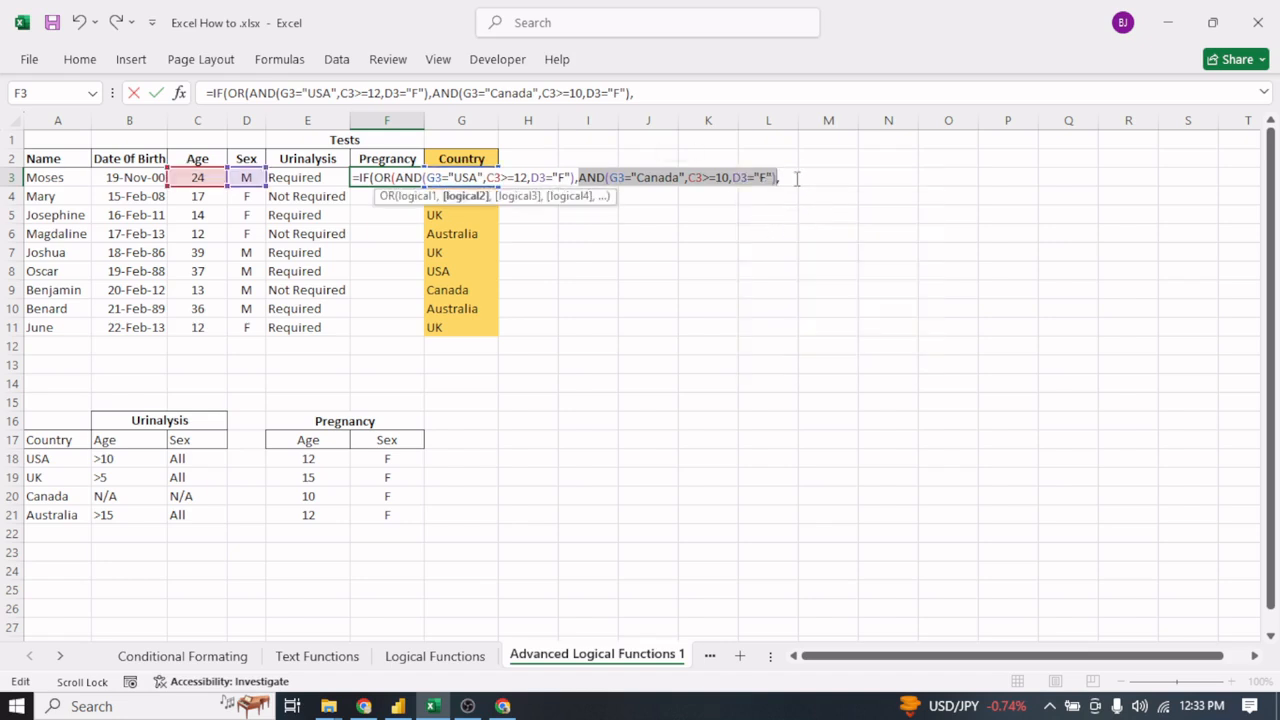
{"action": "left_click", "coordinate": [795, 178]}
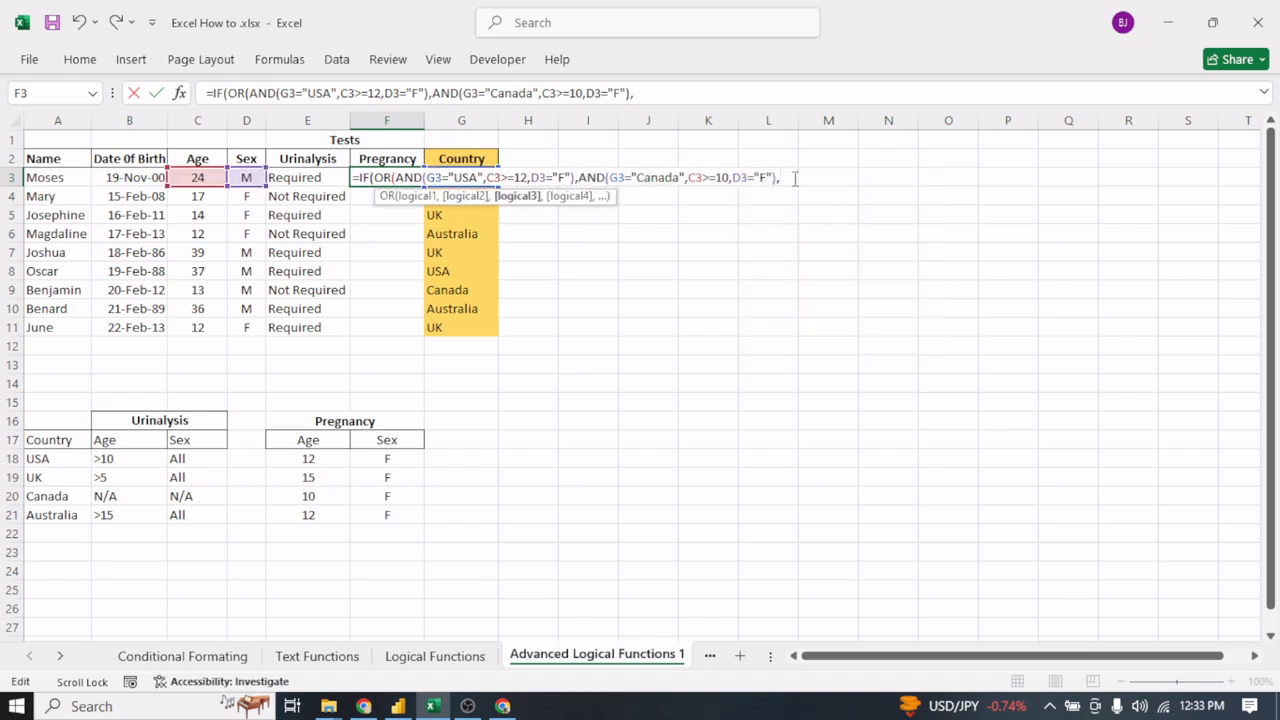
{"action": "key", "text": "ctrl+v"}
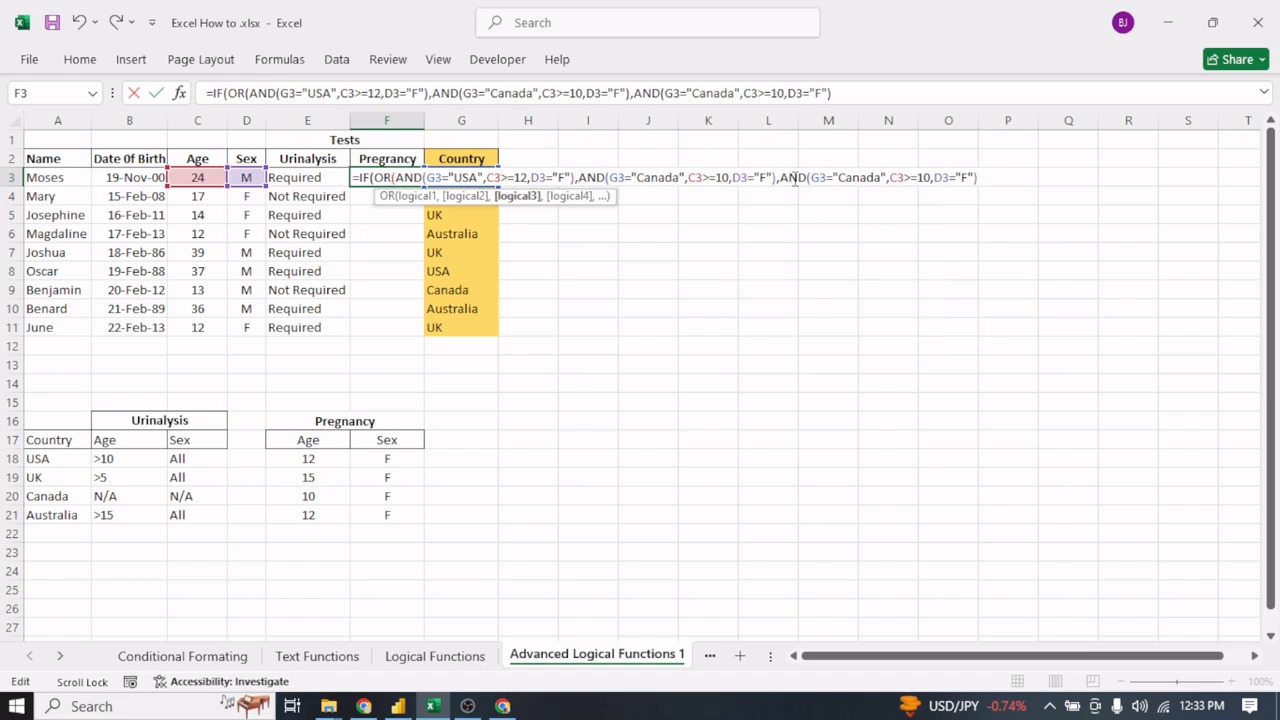
- Change the third AND condition in F3 to country "UK" with a minimum age of 15
{"action": "left_click", "coordinate": [881, 177]}
{"action": "key", "text": "BackSpace"}
{"action": "key", "text": "BackSpace"}
{"action": "key", "text": "BackSpace"}
{"action": "key", "text": "BackSpace"}
{"action": "key", "text": "BackSpace"}
{"action": "key", "text": "BackSpace"}
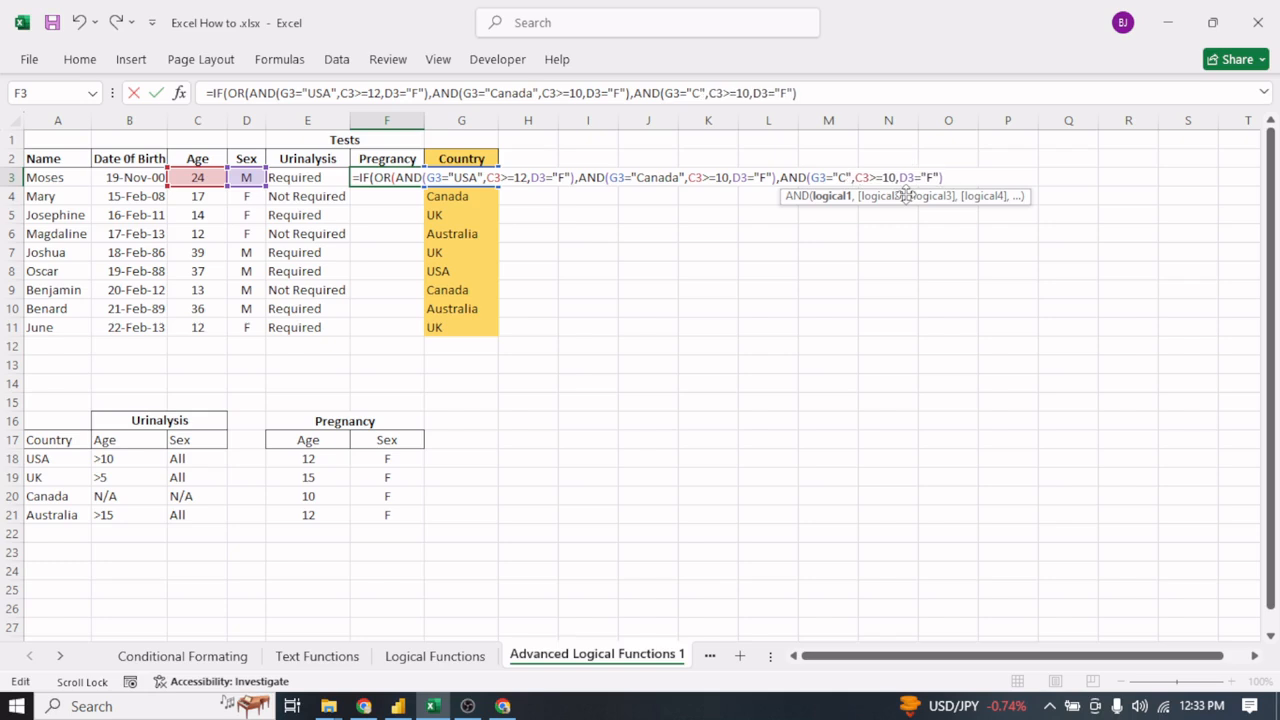
{"action": "type", "text": "UK"}
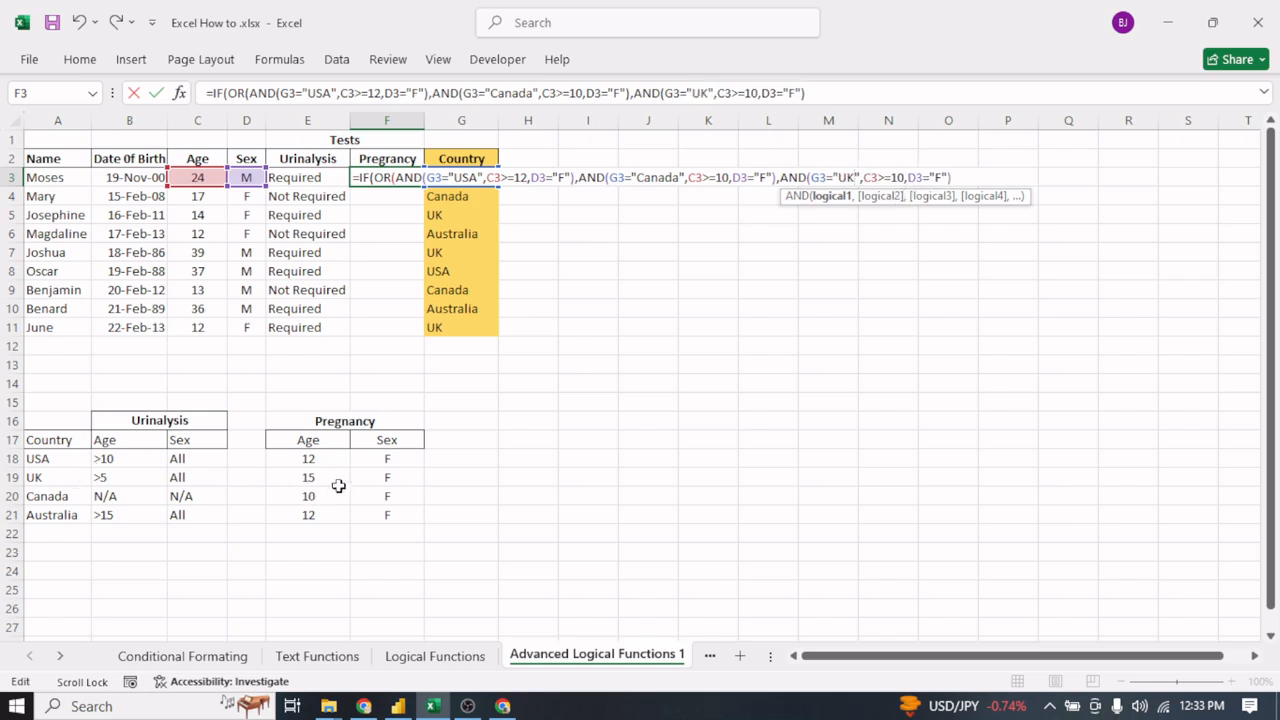
{"action": "left_click", "coordinate": [904, 177]}
{"action": "key", "text": "BackSpace"}
{"action": "type", "text": "5"}
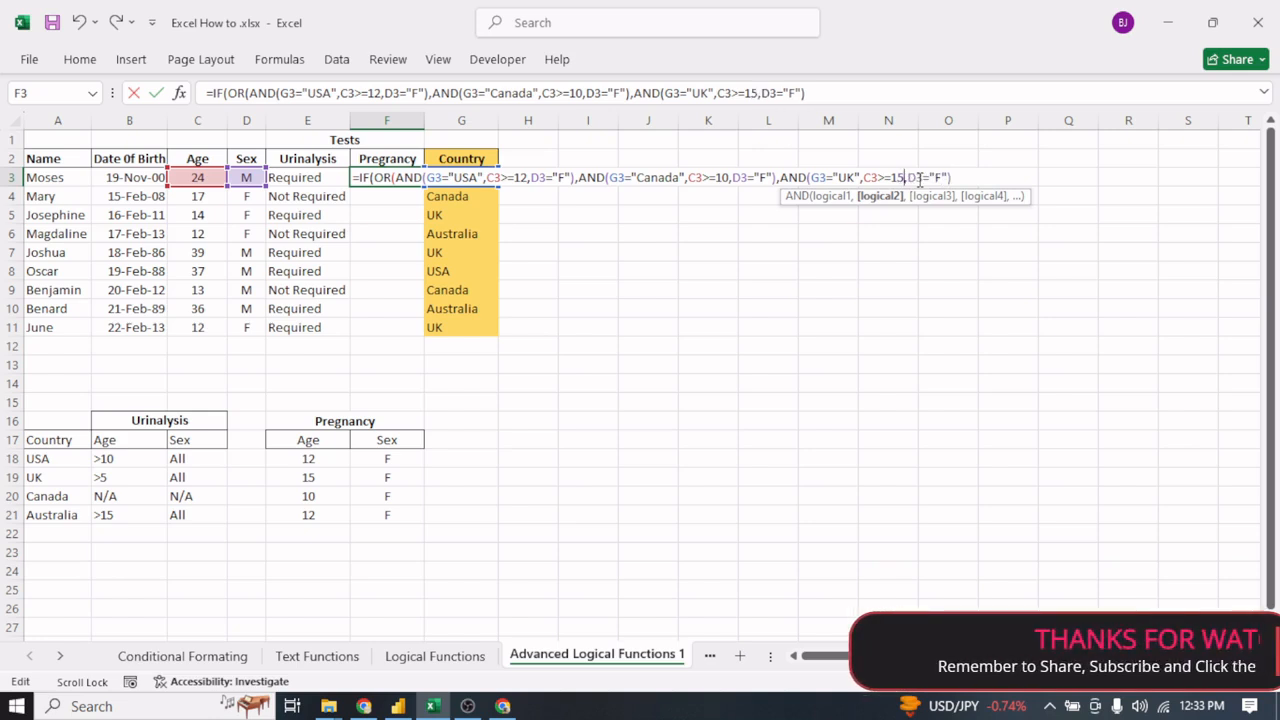
- Copy the complete UK AND condition in F3 and paste it after a comma as the fourth OR argument
{"action": "left_click", "coordinate": [964, 177]}
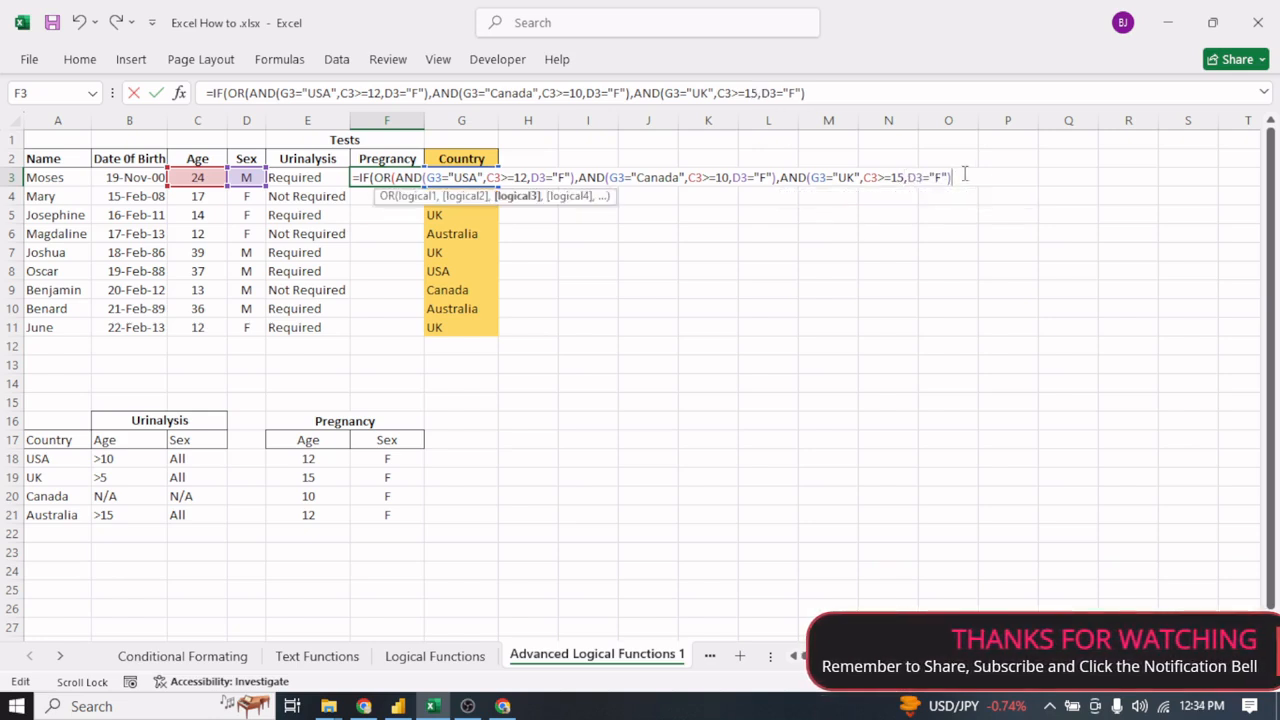
{"action": "type", "text": ","}
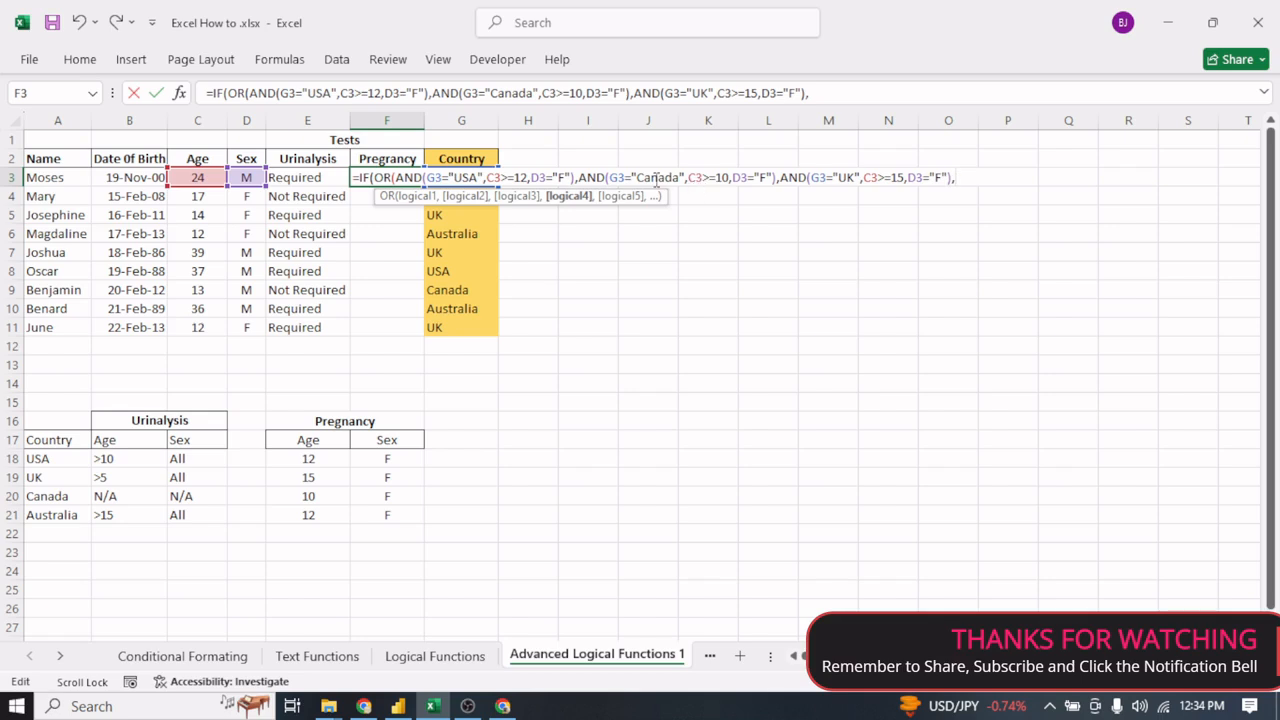
{"action": "left_click_drag", "start_coordinate": [779, 177], "coordinate": [955, 178]}
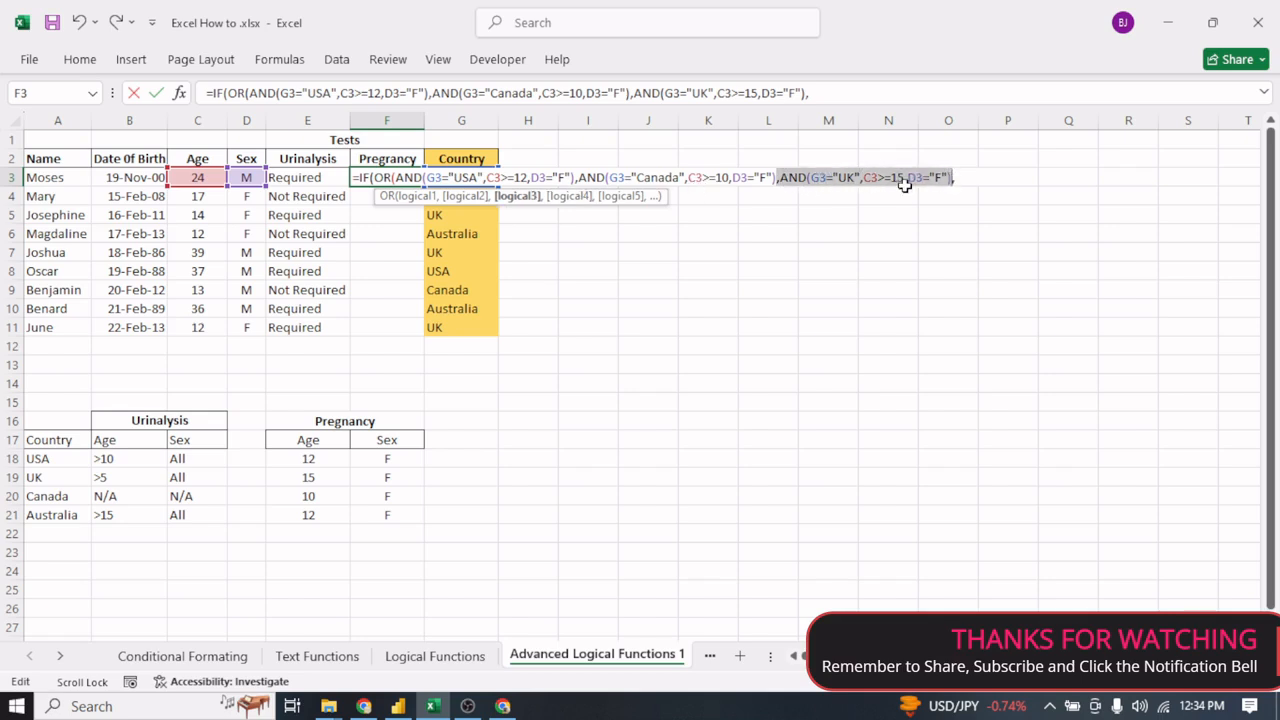
{"action": "key", "text": "Return"}
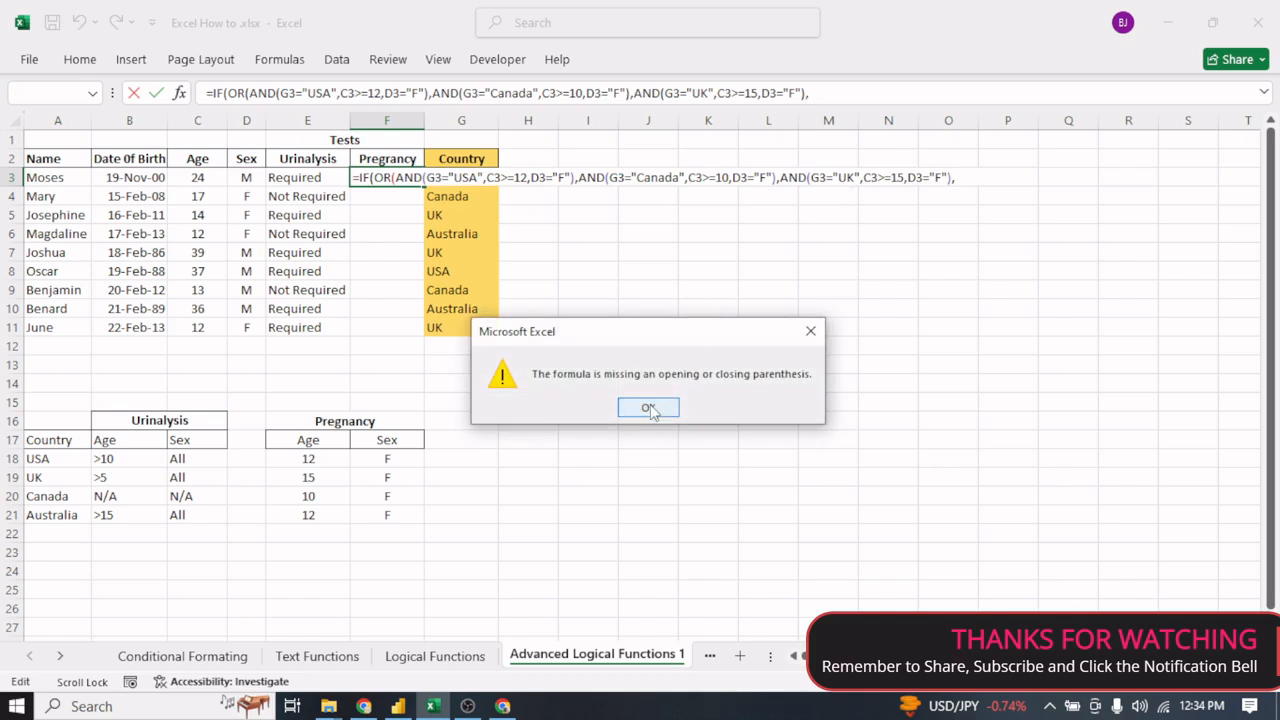
{"action": "left_click", "coordinate": [648, 409]}
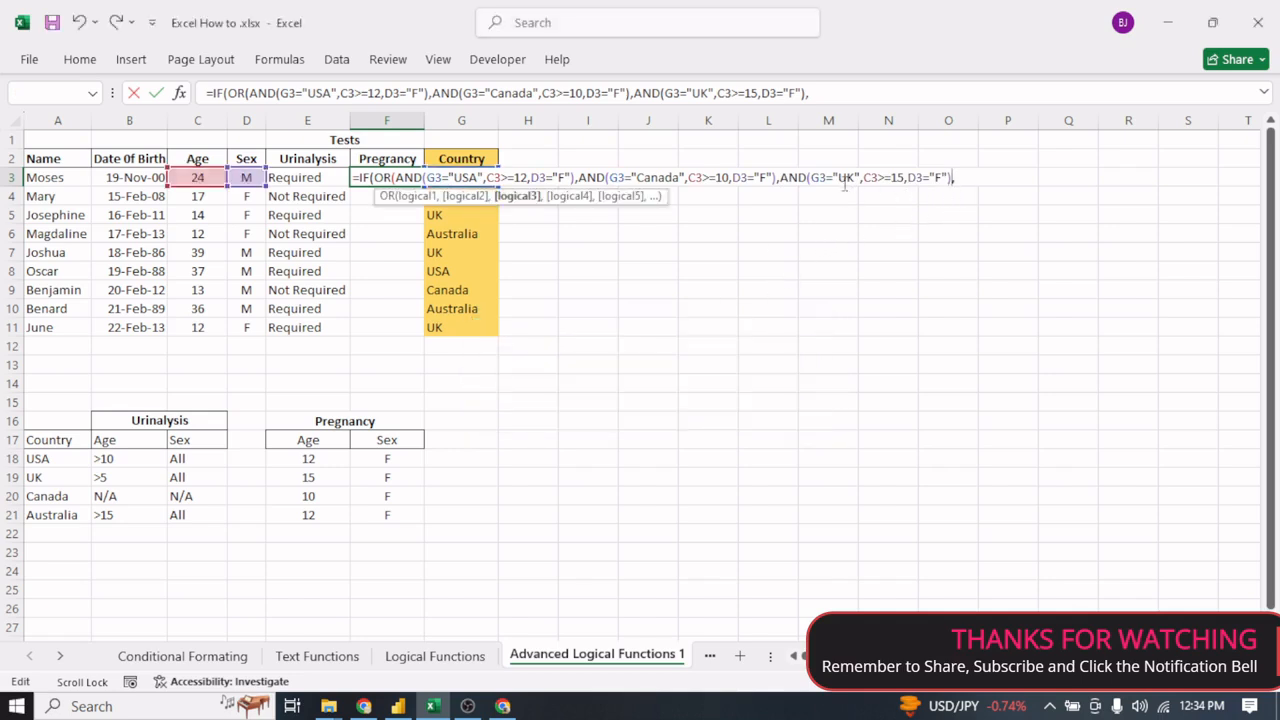
{"action": "left_click_drag", "start_coordinate": [780, 177], "coordinate": [922, 182]}
{"action": "right_click", "coordinate": [922, 182]}
{"action": "left_click", "coordinate": [957, 220]}
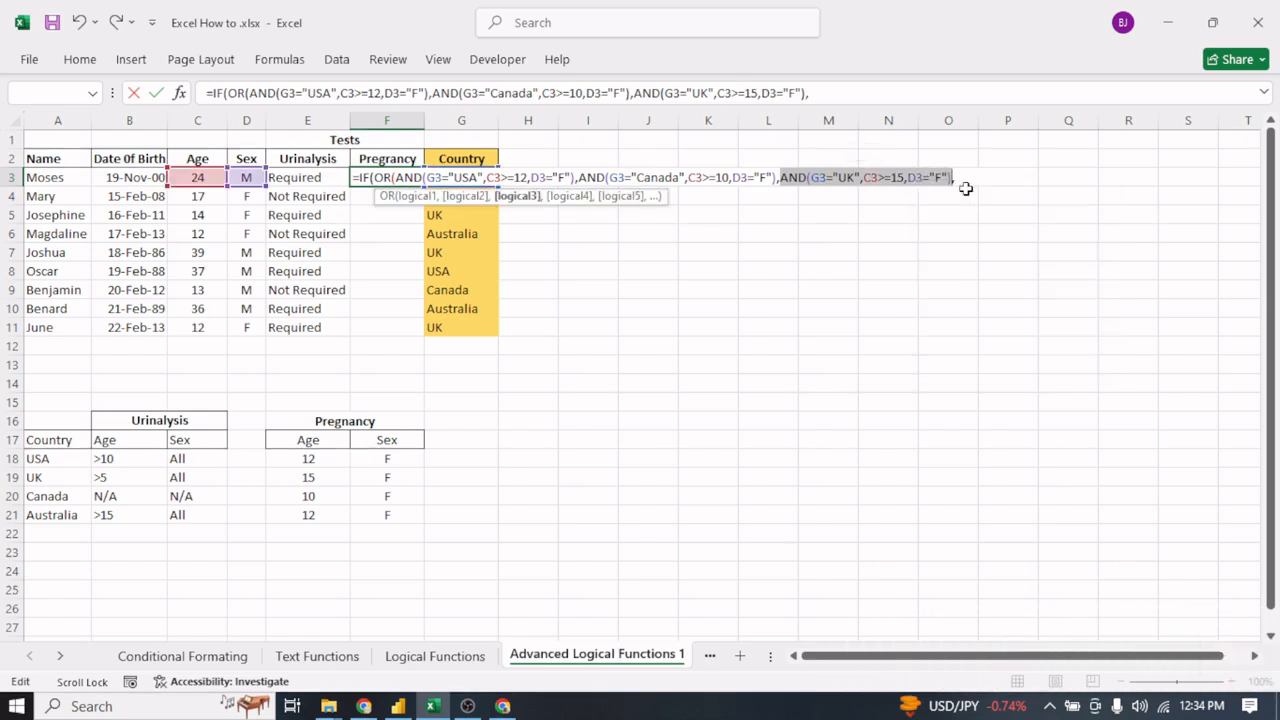
{"action": "left_click", "coordinate": [963, 177]}
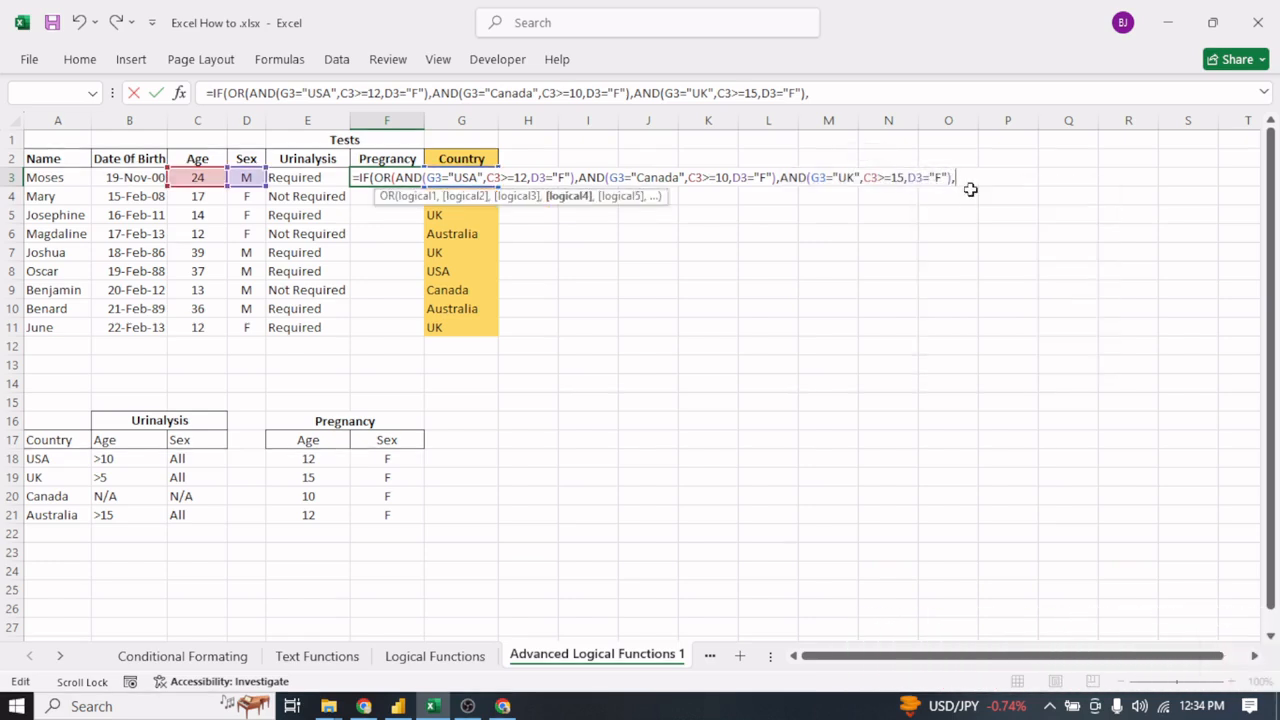
{"action": "key", "text": "ctrl+v"}
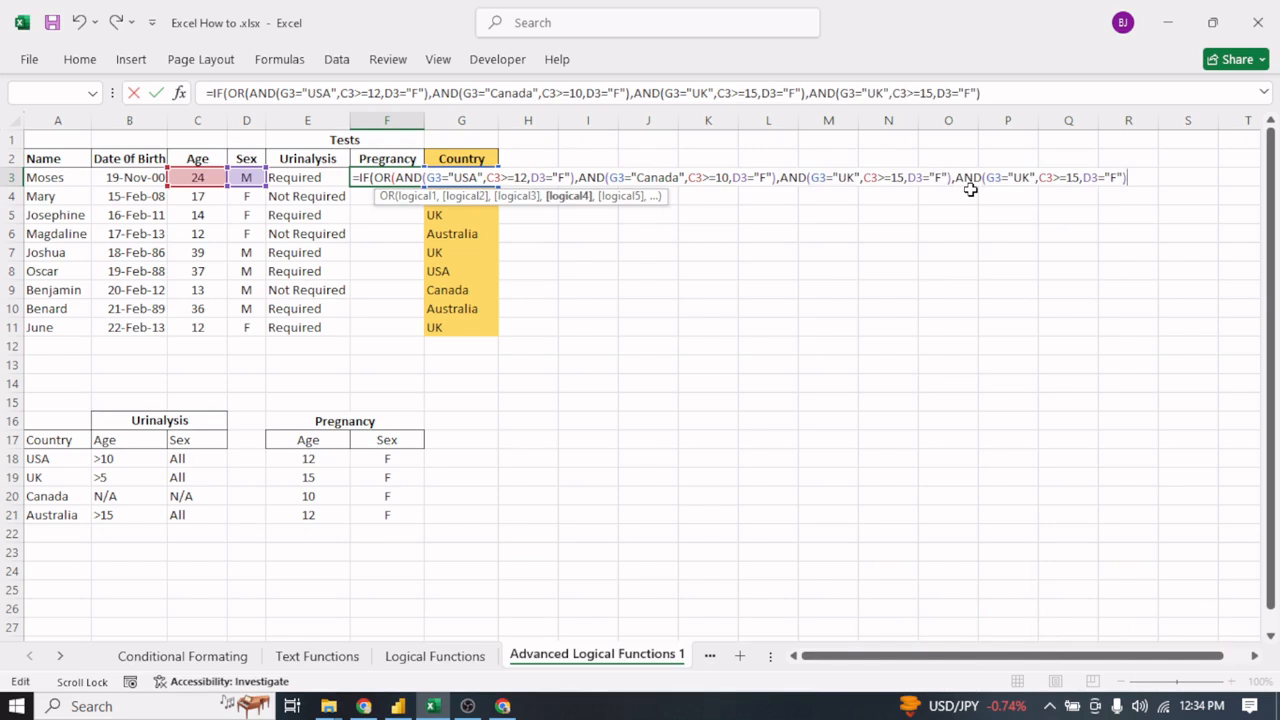
- Change the country in the fourth AND condition of F3 to "Australia"
{"action": "left_click", "coordinate": [1024, 177]}
{"action": "key", "text": "BackSpace"}
{"action": "key", "text": "BackSpace"}
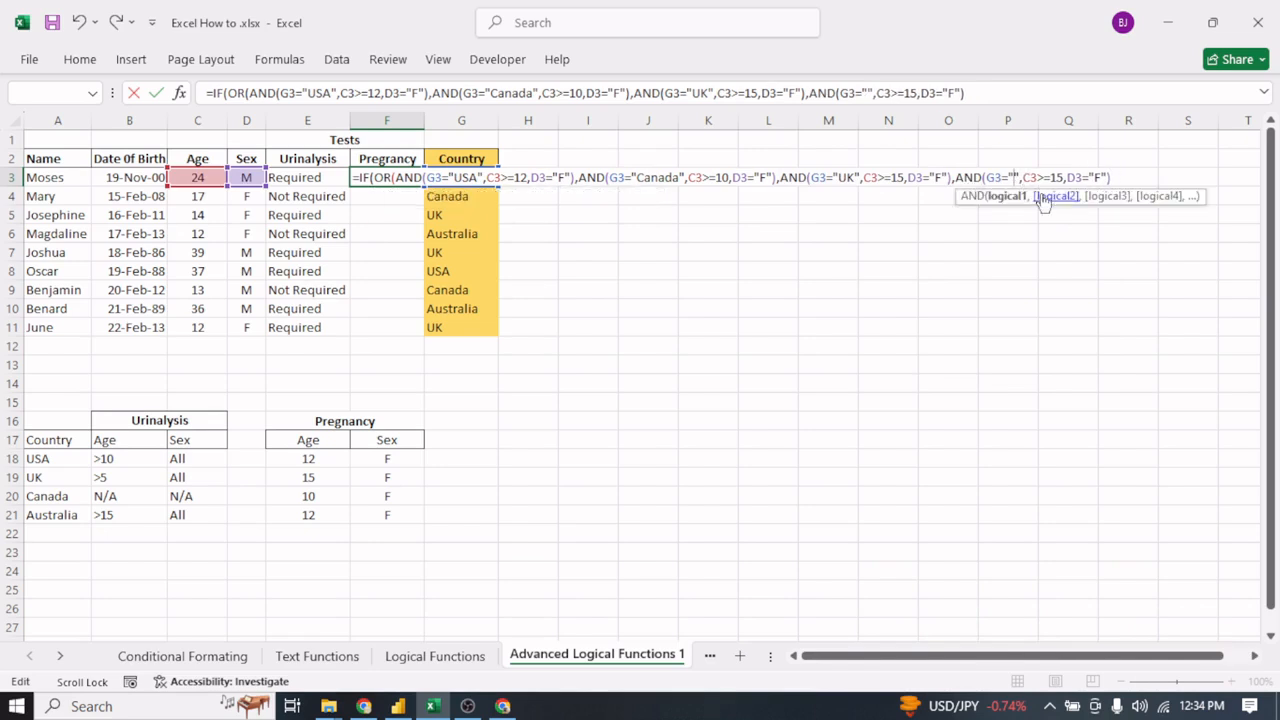
{"action": "type", "text": "Australi"}
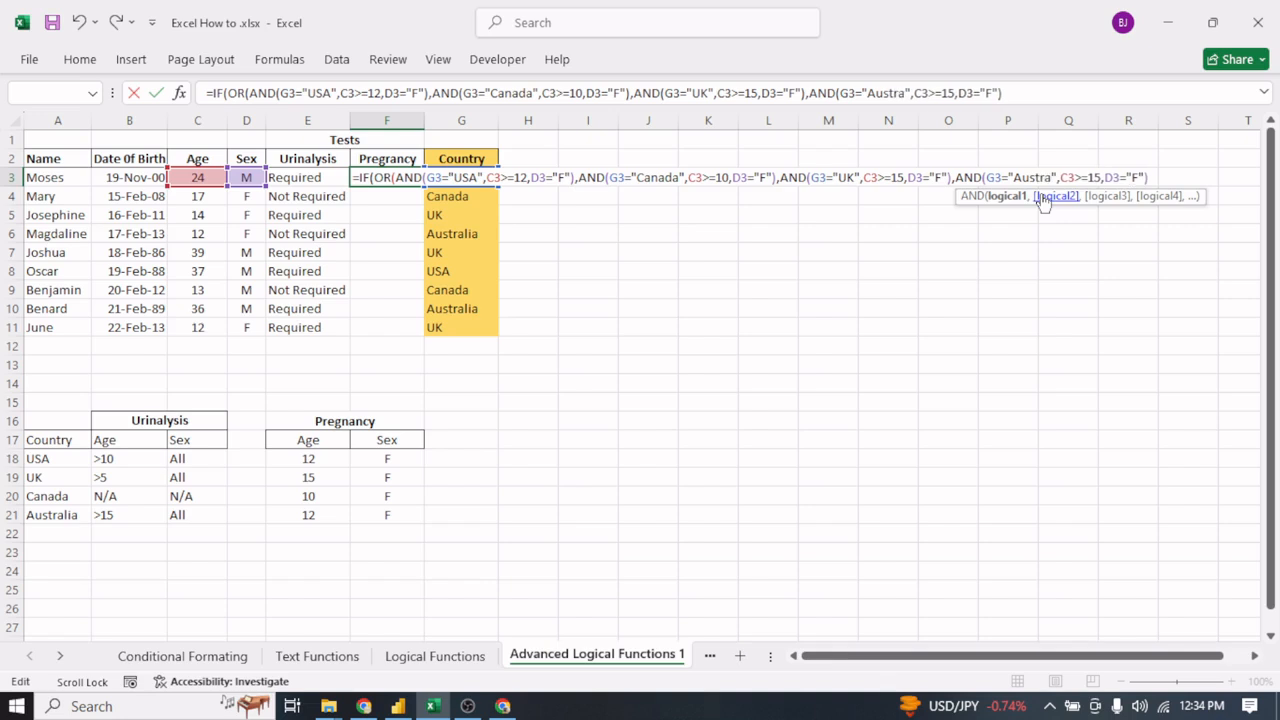
{"action": "type", "text": "a"}
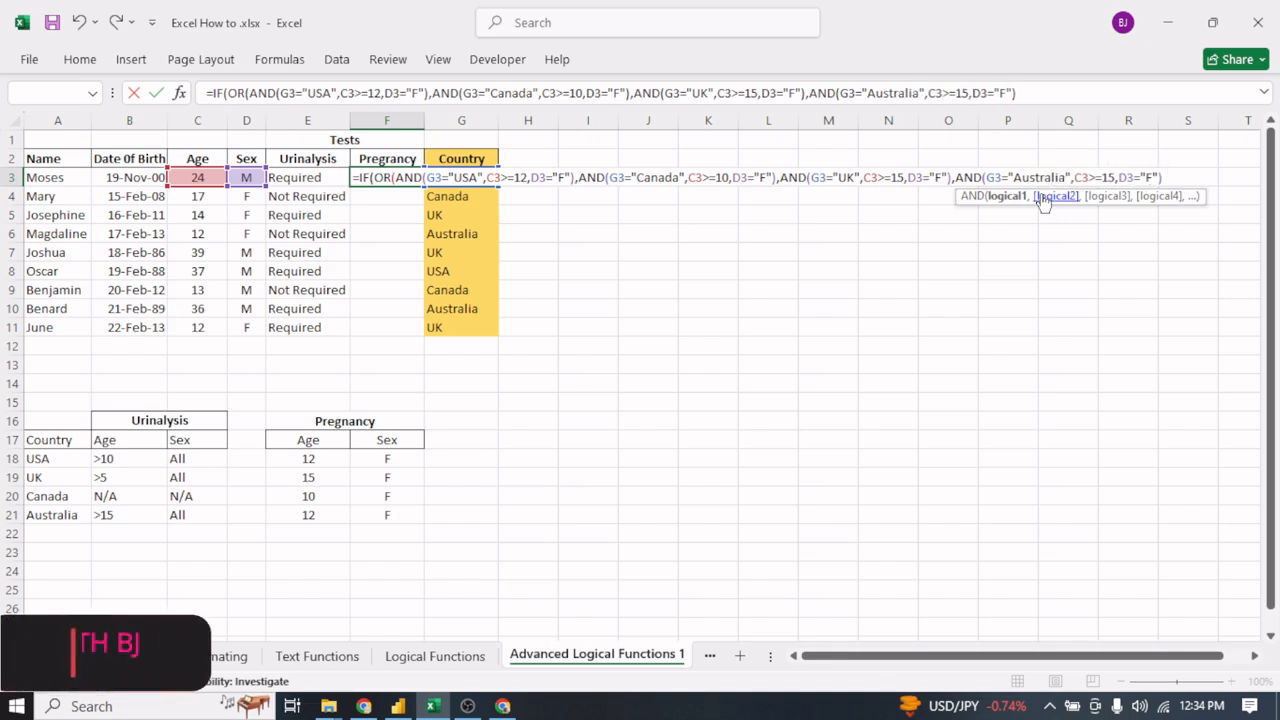
- Close the OR function in F3 and complete the IF with "Required" when true and "Not Required" when false
{"action": "key", "text": "End"}
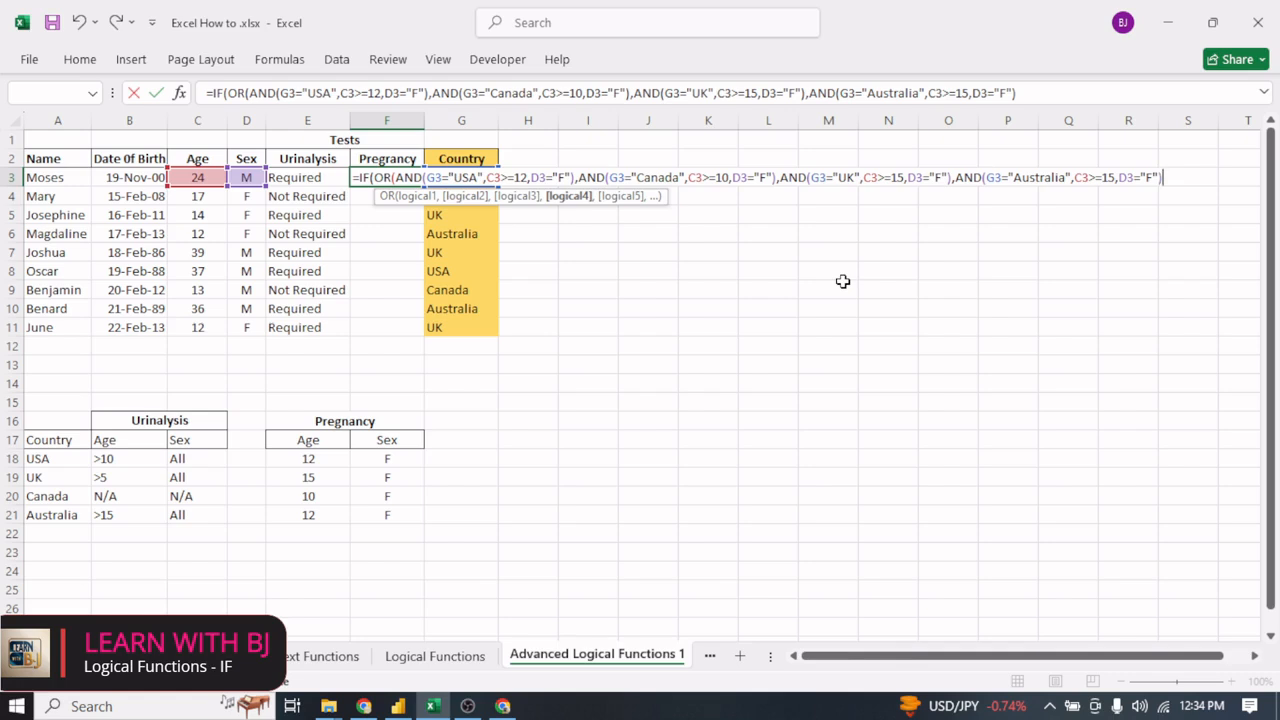
{"action": "type", "text": ")"}
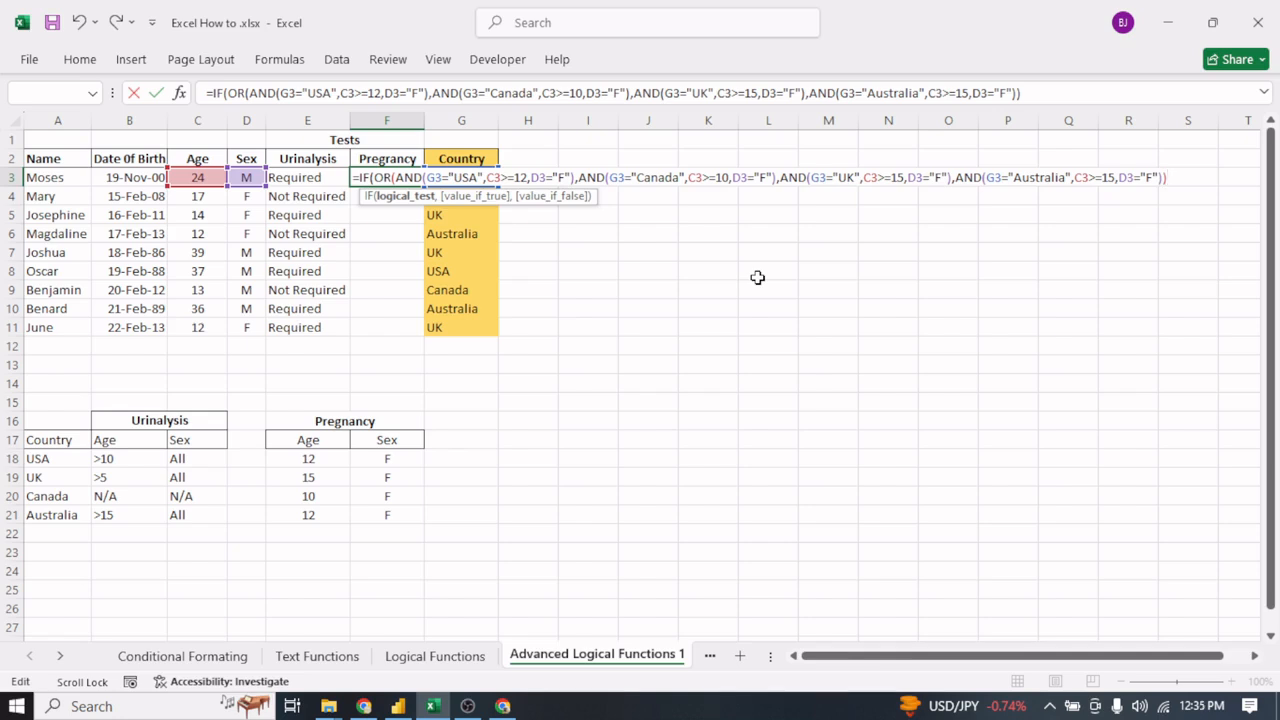
{"action": "type", "text": ","}
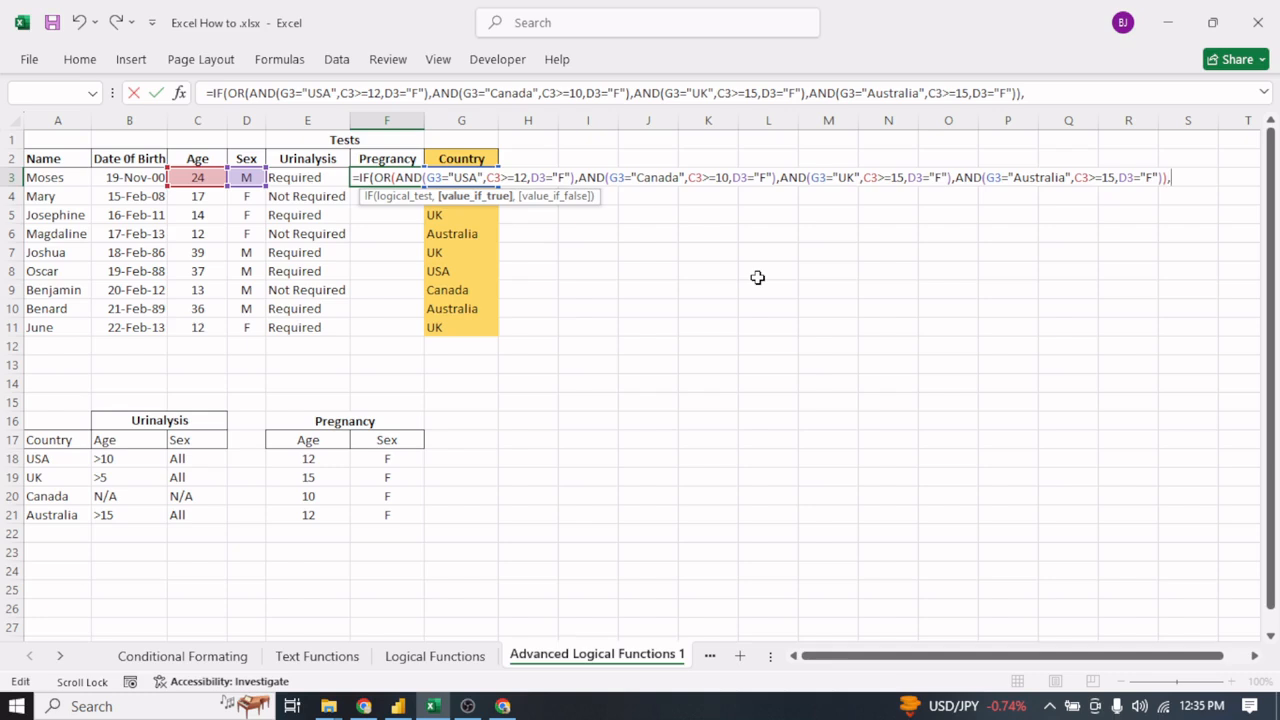
{"action": "type", "text": "\"Required"}
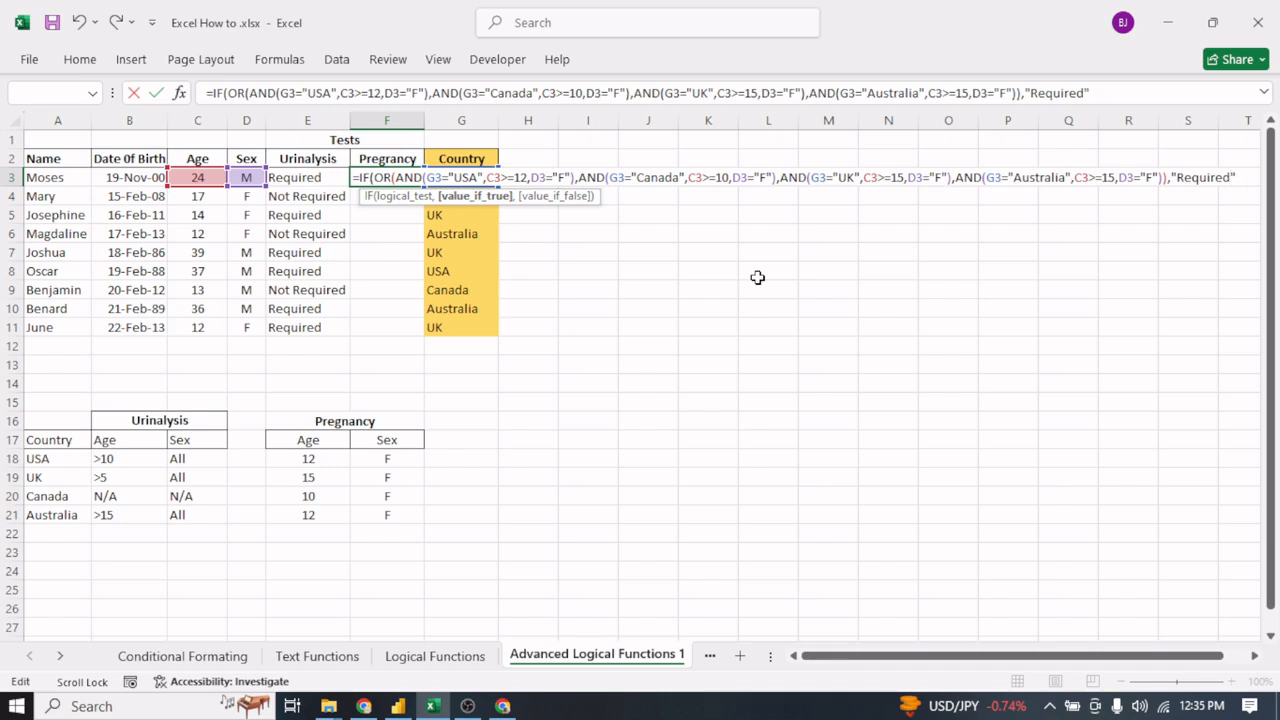
{"action": "type", "text": "\","}
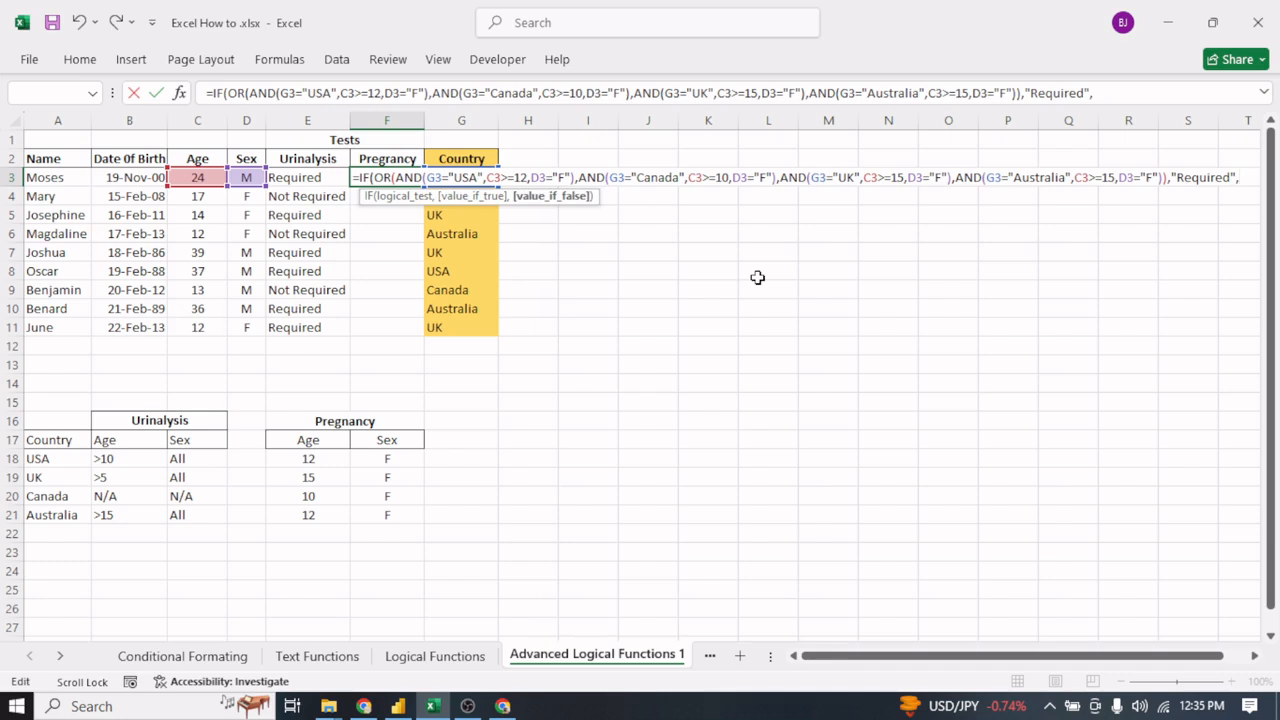
{"action": "type", "text": "\"Not"}
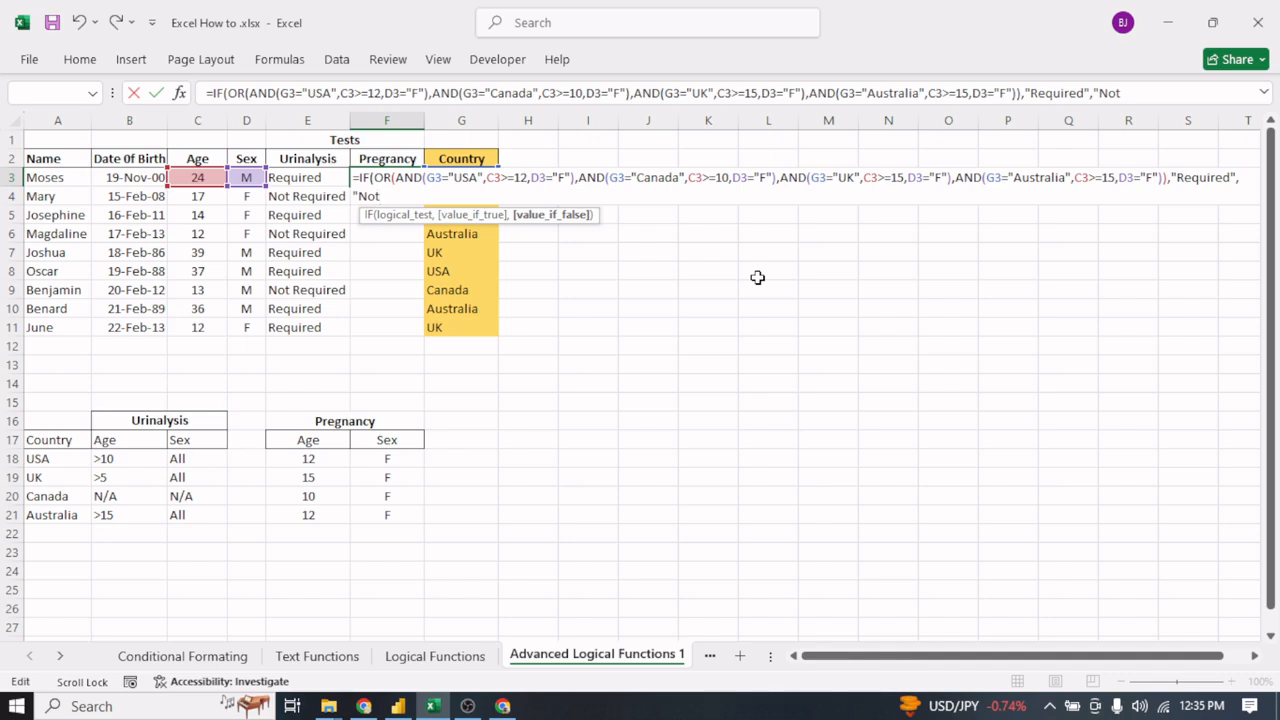
{"action": "type", "text": " Required"}
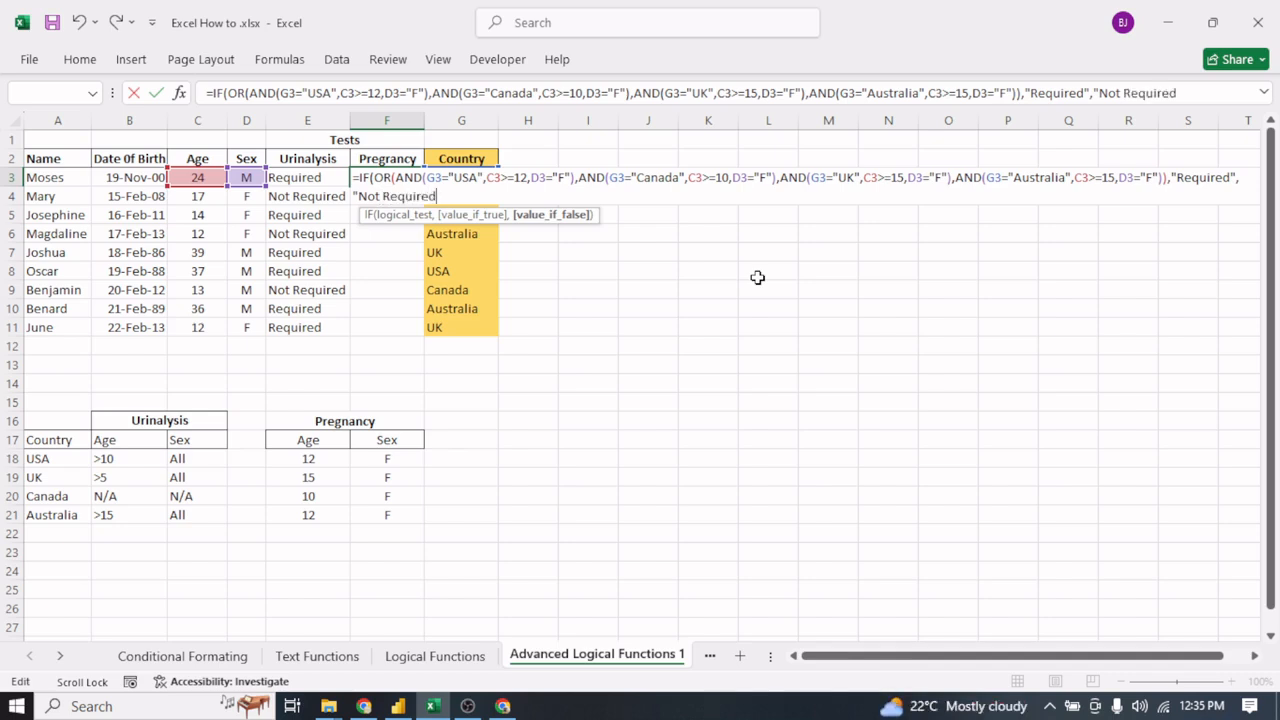
{"action": "type", "text": "\")"}
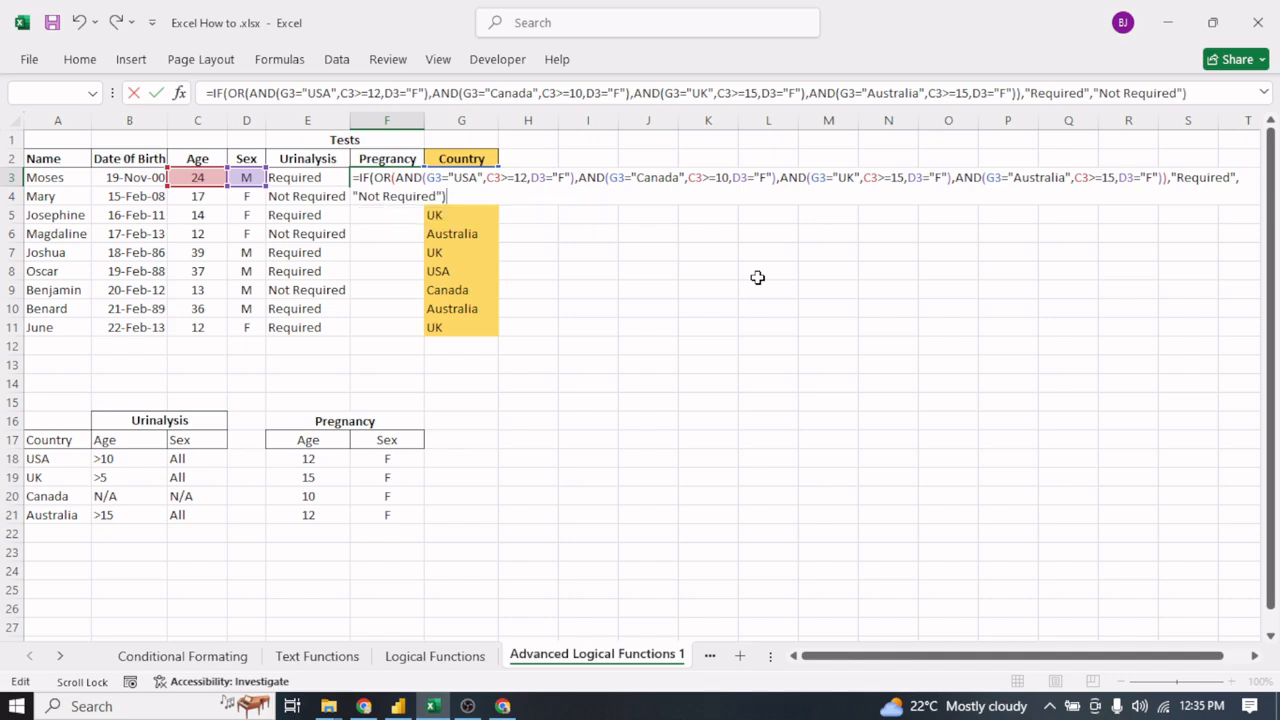
{"action": "key", "text": "Return"}
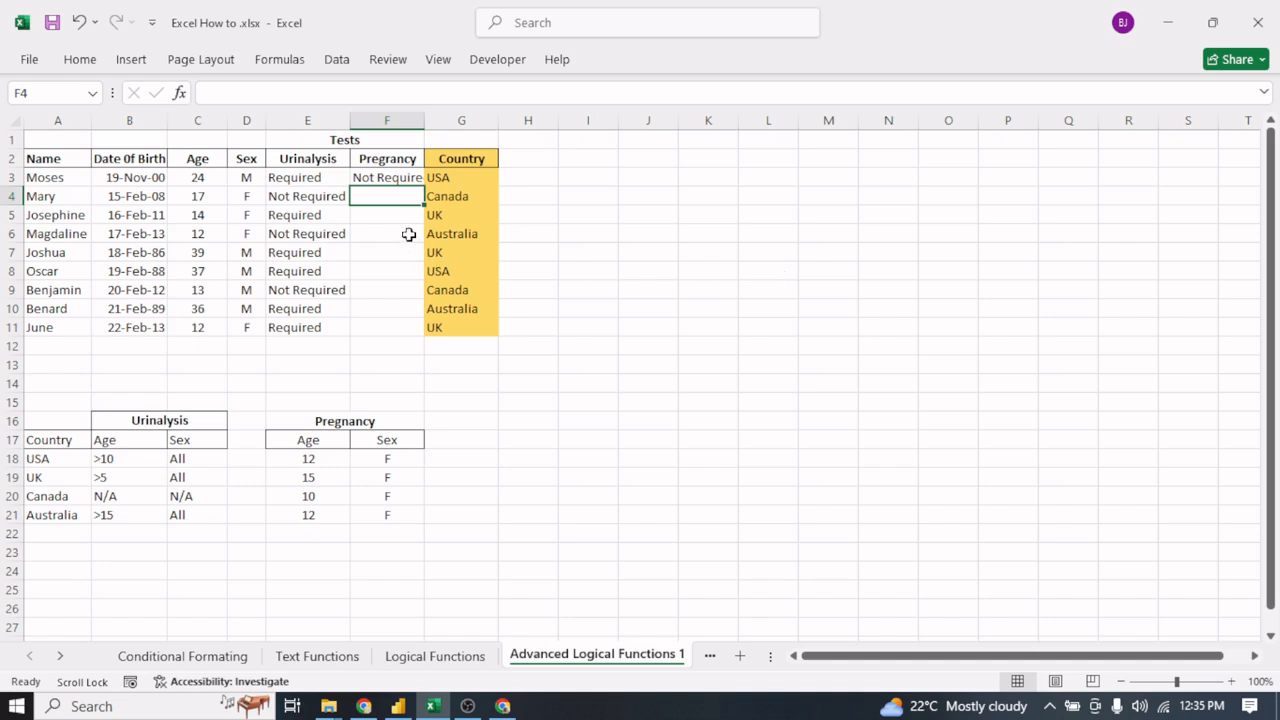
- Correct the spelling of the header in F2 to "Pregnancy"
{"action": "left_click", "coordinate": [385, 174]}
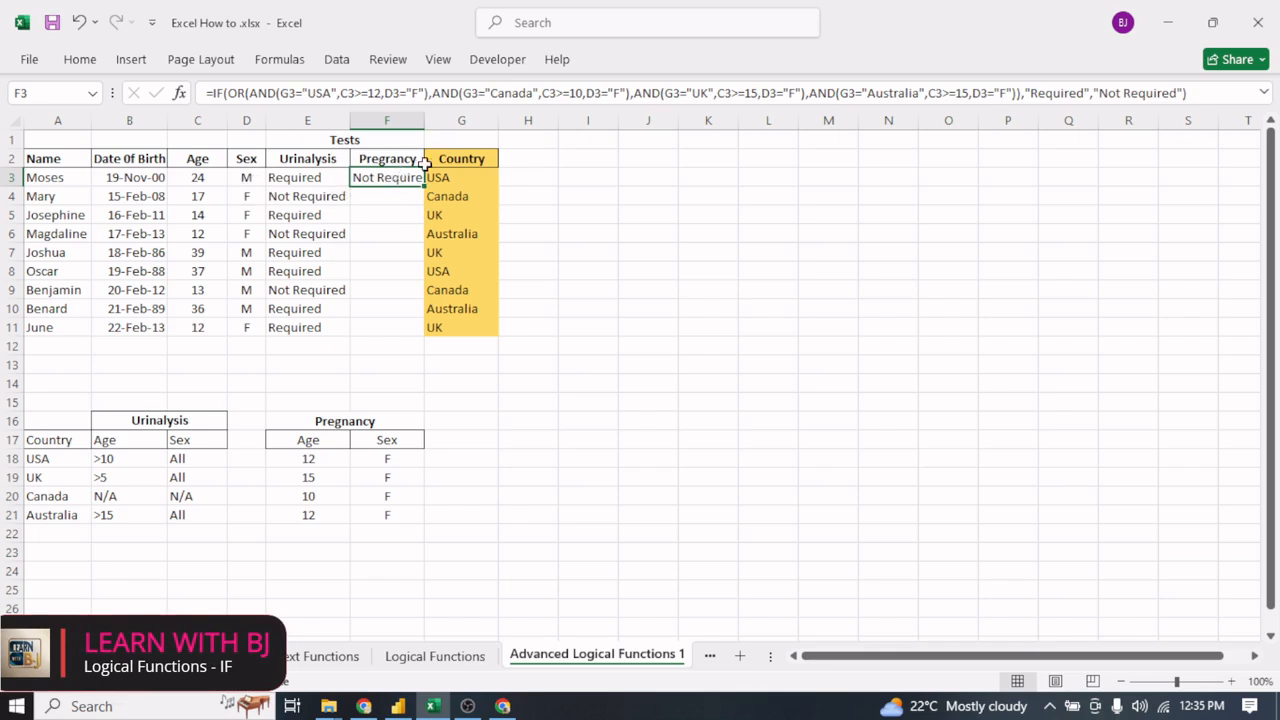
{"action": "left_click", "coordinate": [386, 160]}
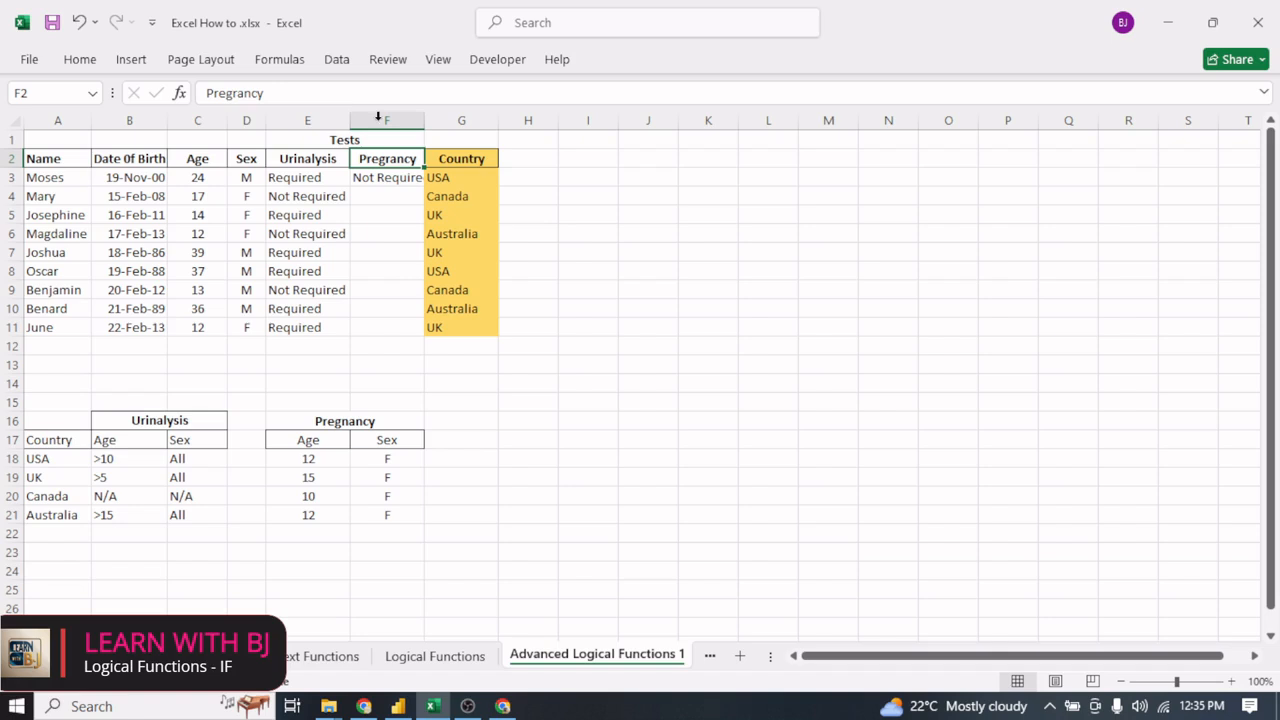
{"action": "left_click", "coordinate": [238, 92]}
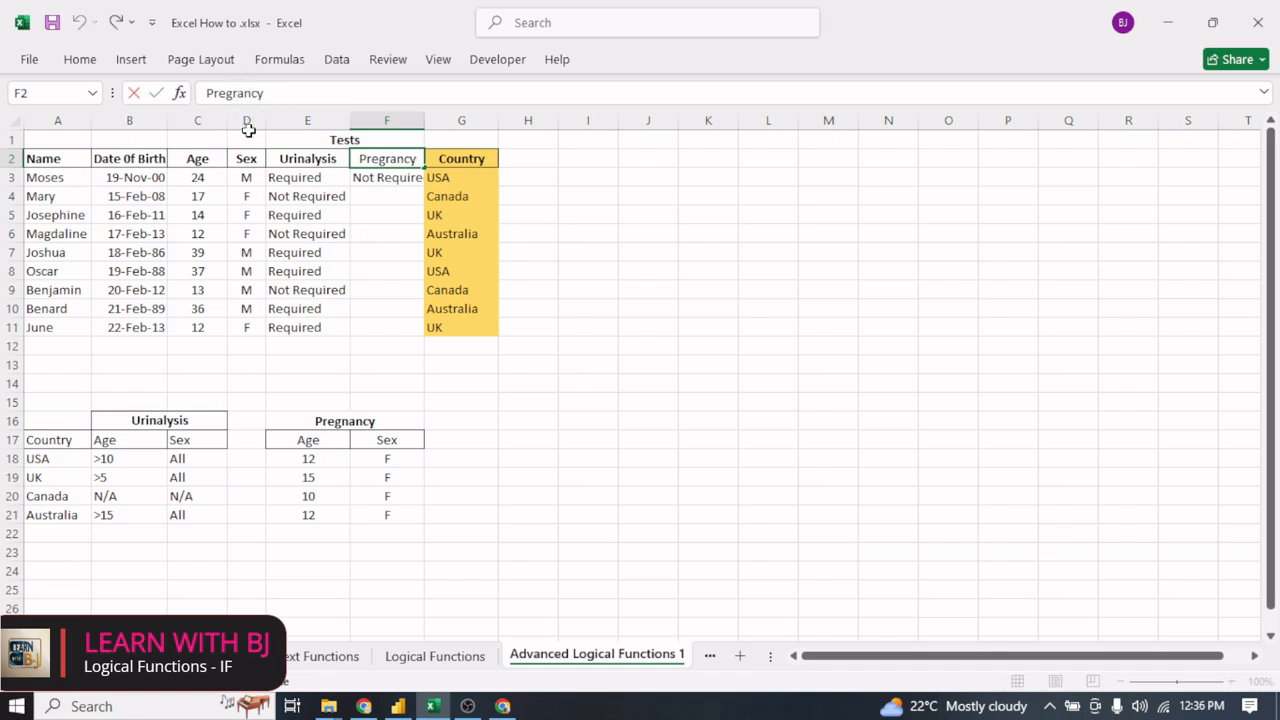
{"action": "key", "text": "Return"}
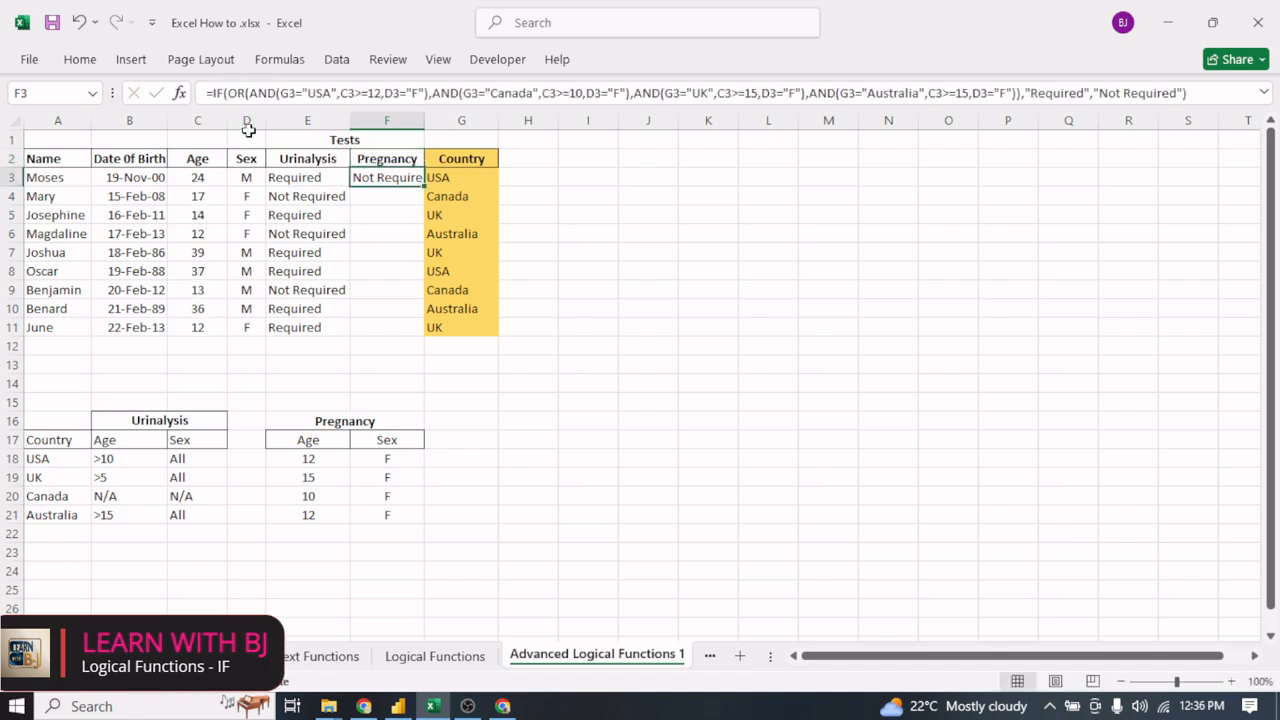
- Fill the Pregnancy formula from F3 down to F11 and autofit the width of column F
{"action": "double_click", "coordinate": [424, 186]}
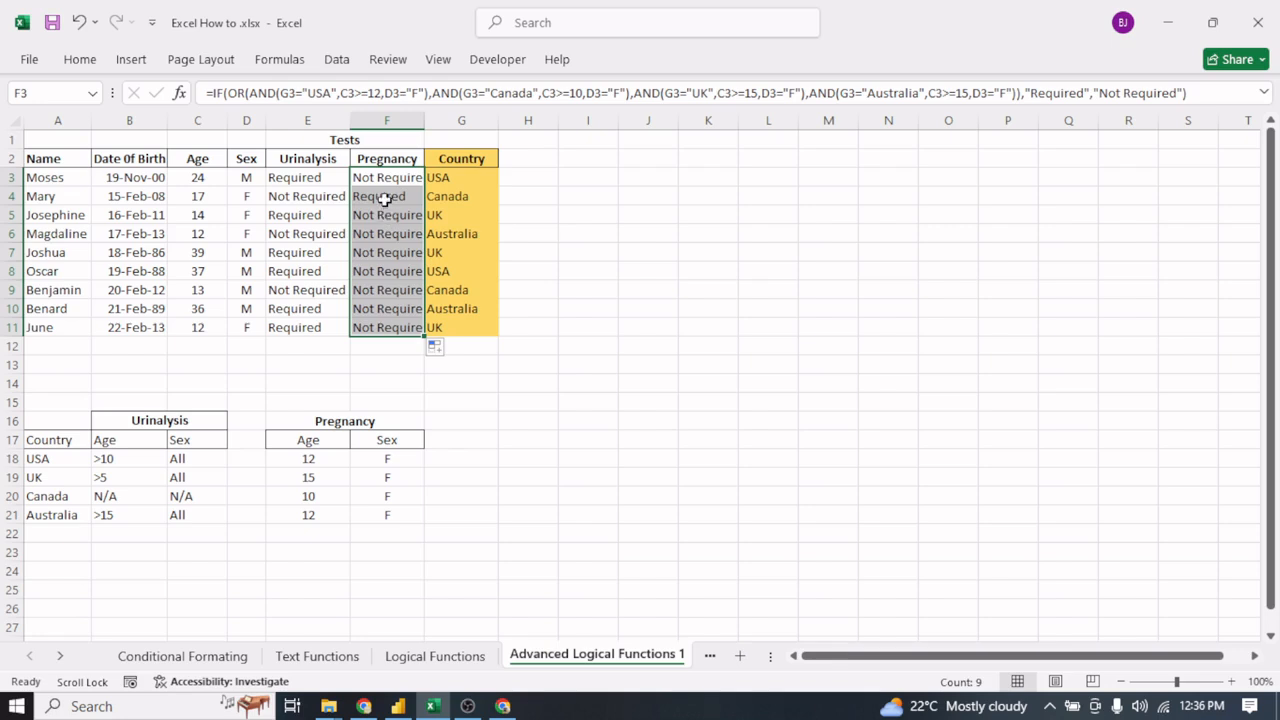
{"action": "left_click", "coordinate": [386, 196]}
{"action": "double_click", "coordinate": [424, 120]}
{"action": "left_click", "coordinate": [620, 237]}
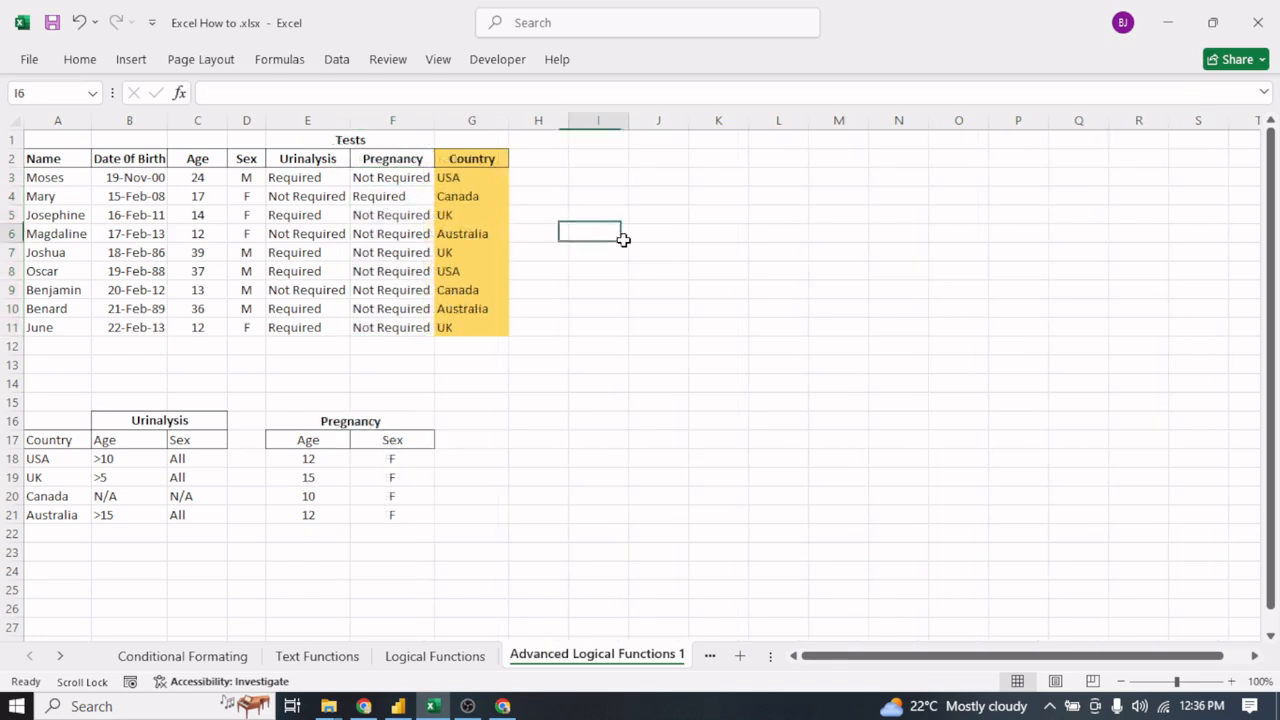
- Check the Pregnancy formulas in F4:F6 and set the Australia condition's minimum age in F6 to 12
{"action": "left_click", "coordinate": [383, 196]}
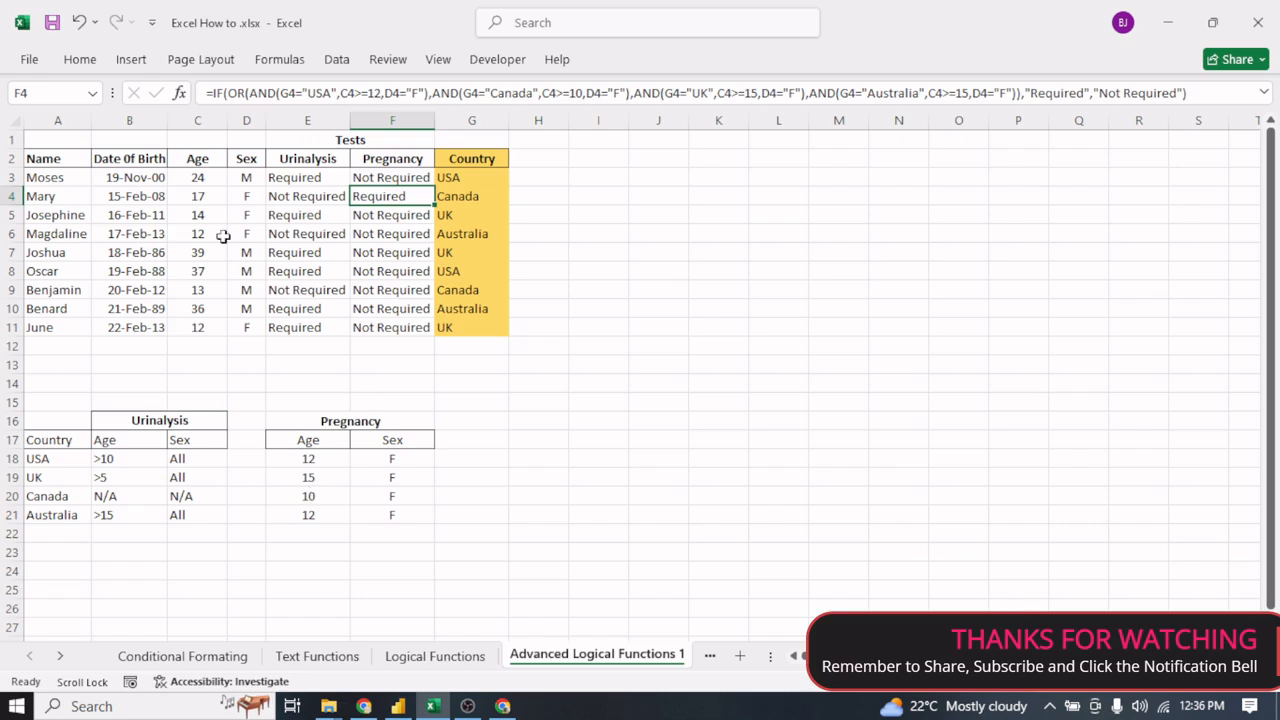
{"action": "left_click", "coordinate": [399, 217]}
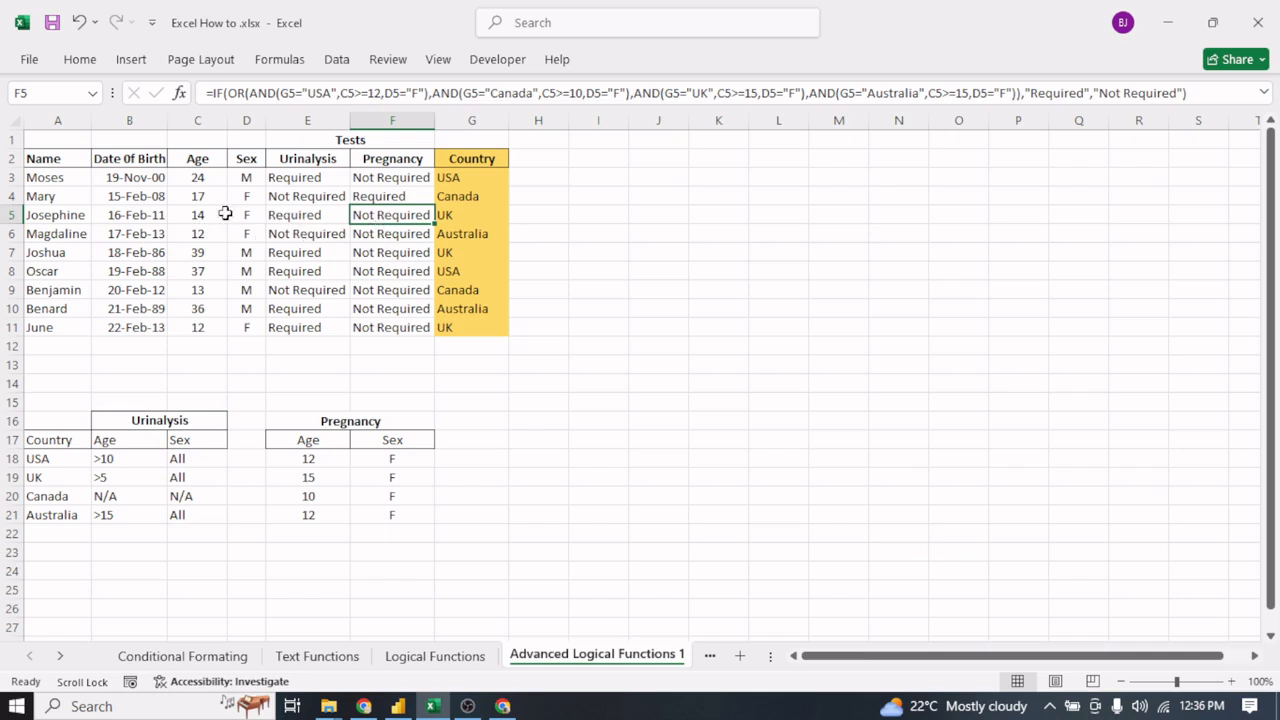
{"action": "left_click", "coordinate": [390, 232]}
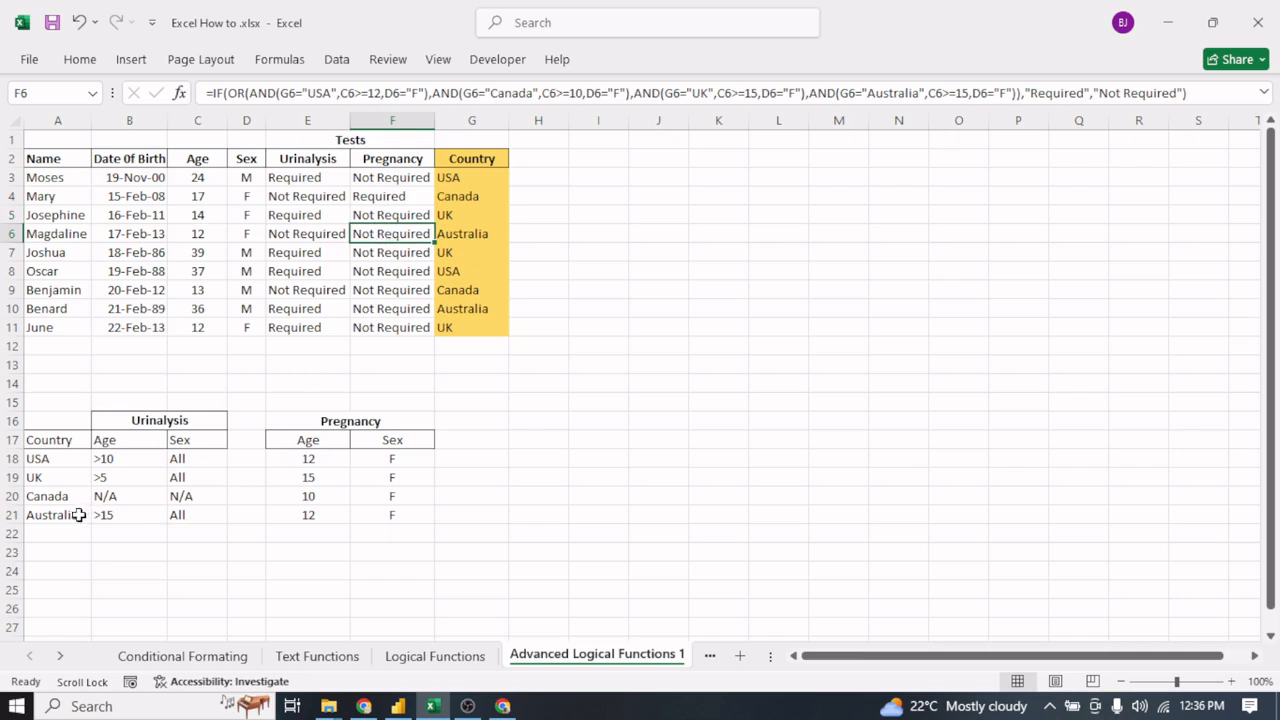
{"action": "left_click", "coordinate": [199, 236]}
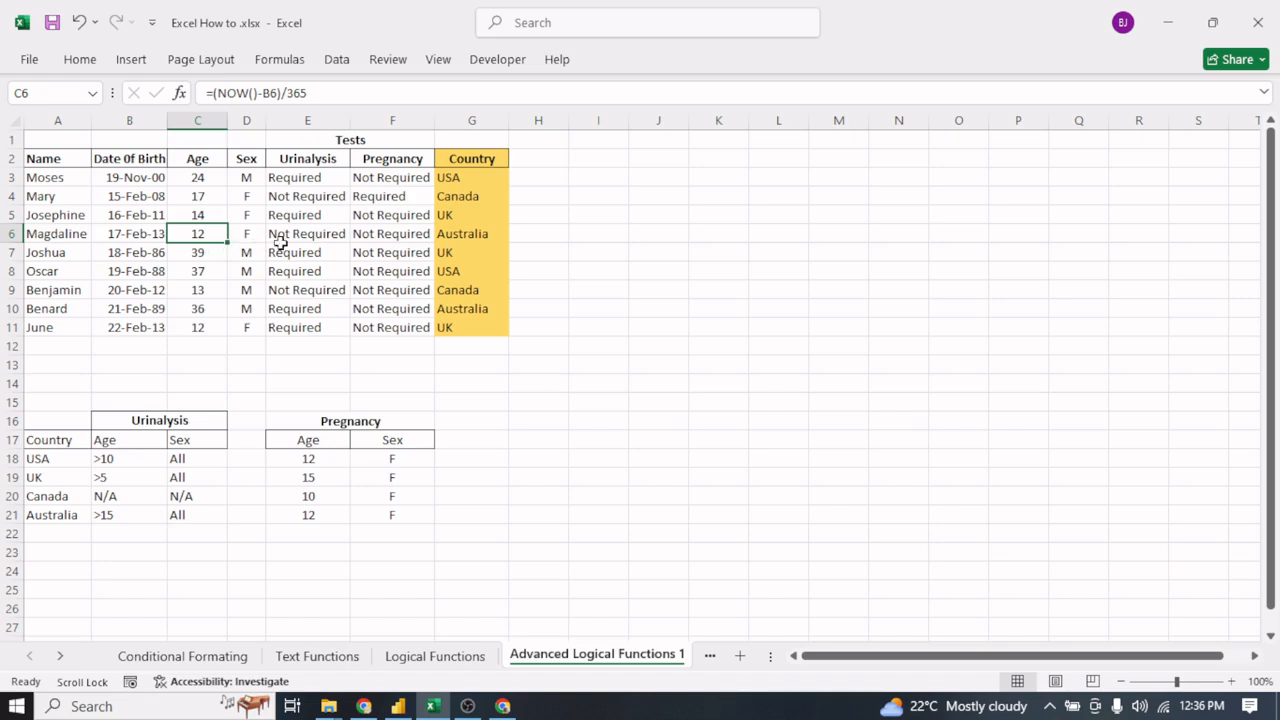
{"action": "left_click", "coordinate": [416, 236]}
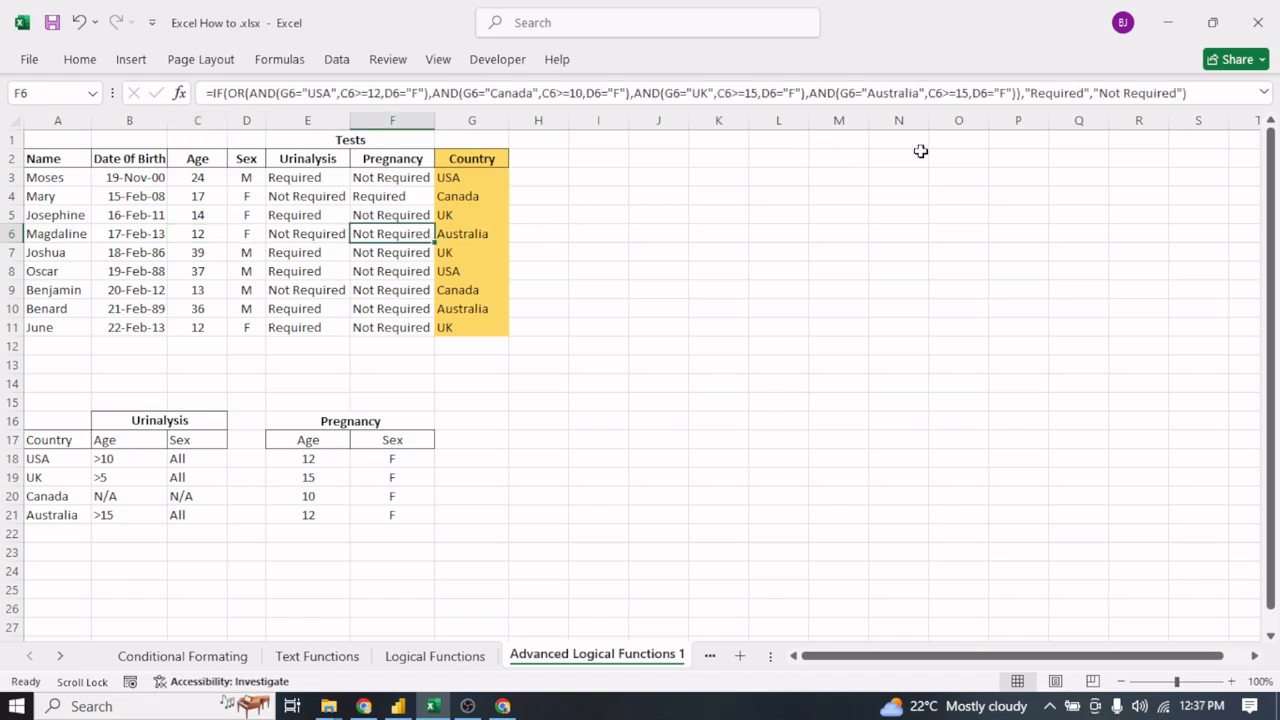
{"action": "left_click", "coordinate": [967, 92]}
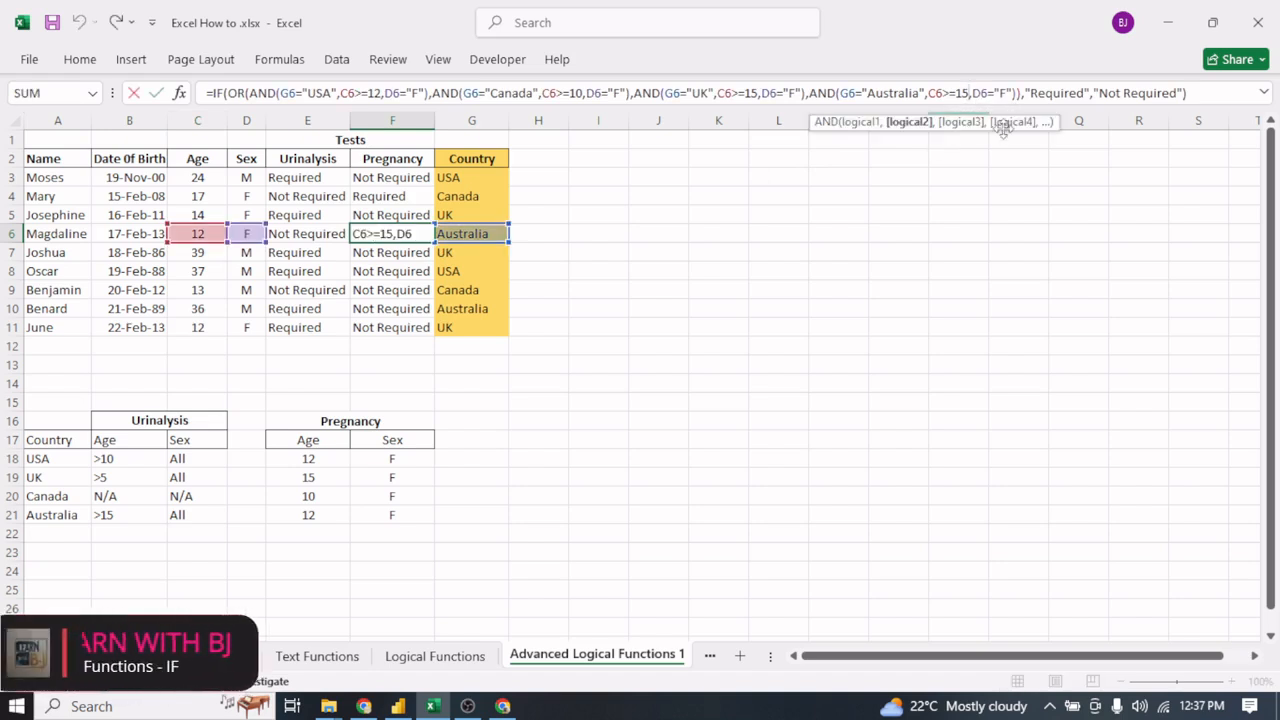
{"action": "key", "text": "BackSpace"}
{"action": "type", "text": "2"}
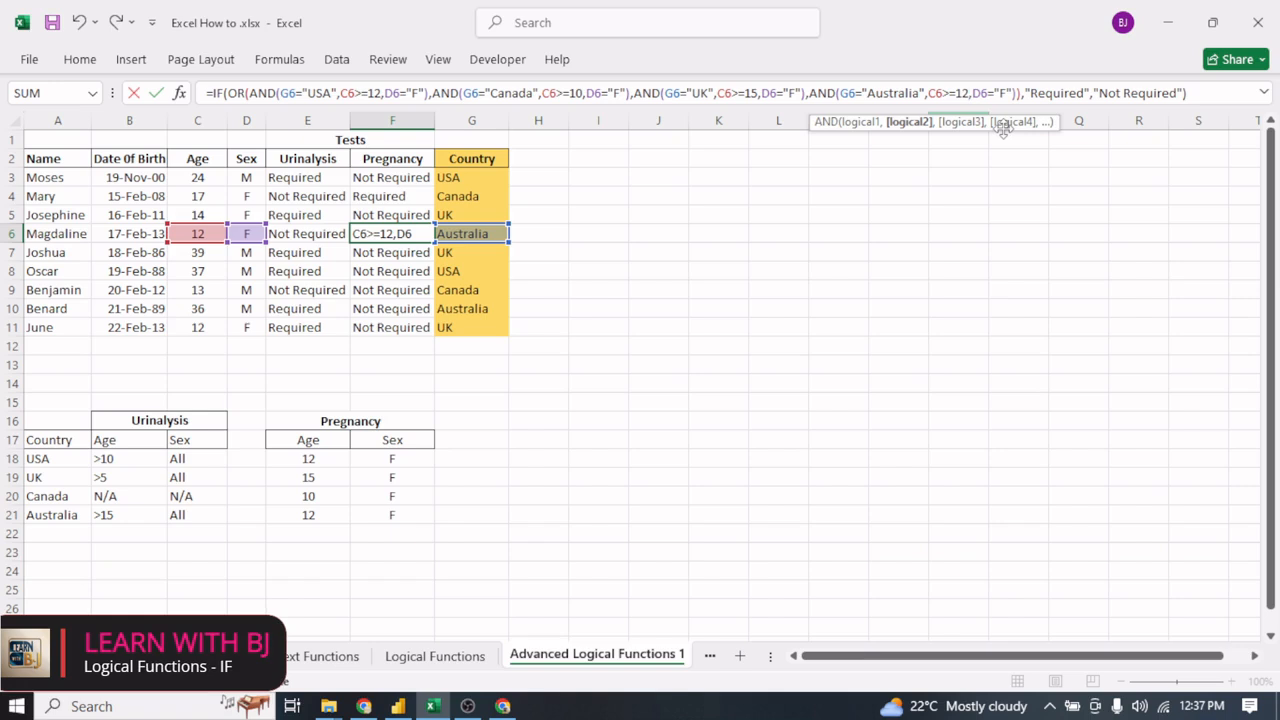
{"action": "key", "text": "Return"}
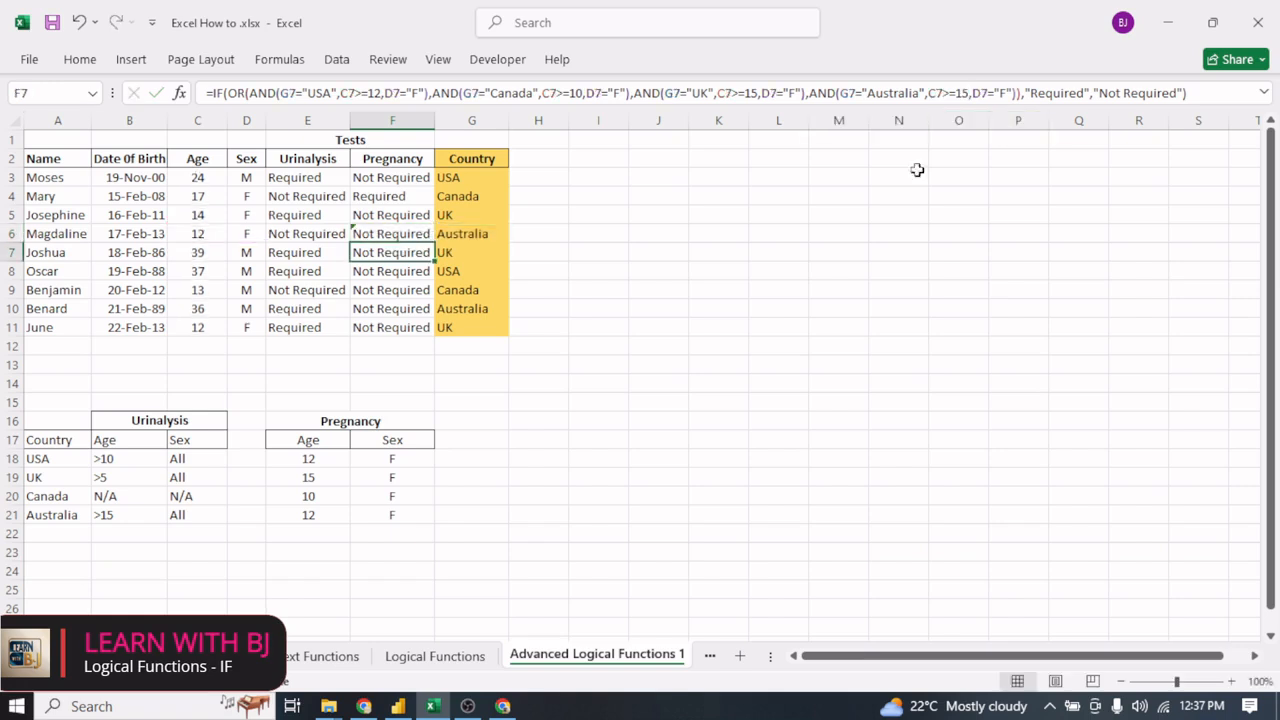
{"action": "left_click", "coordinate": [403, 231]}
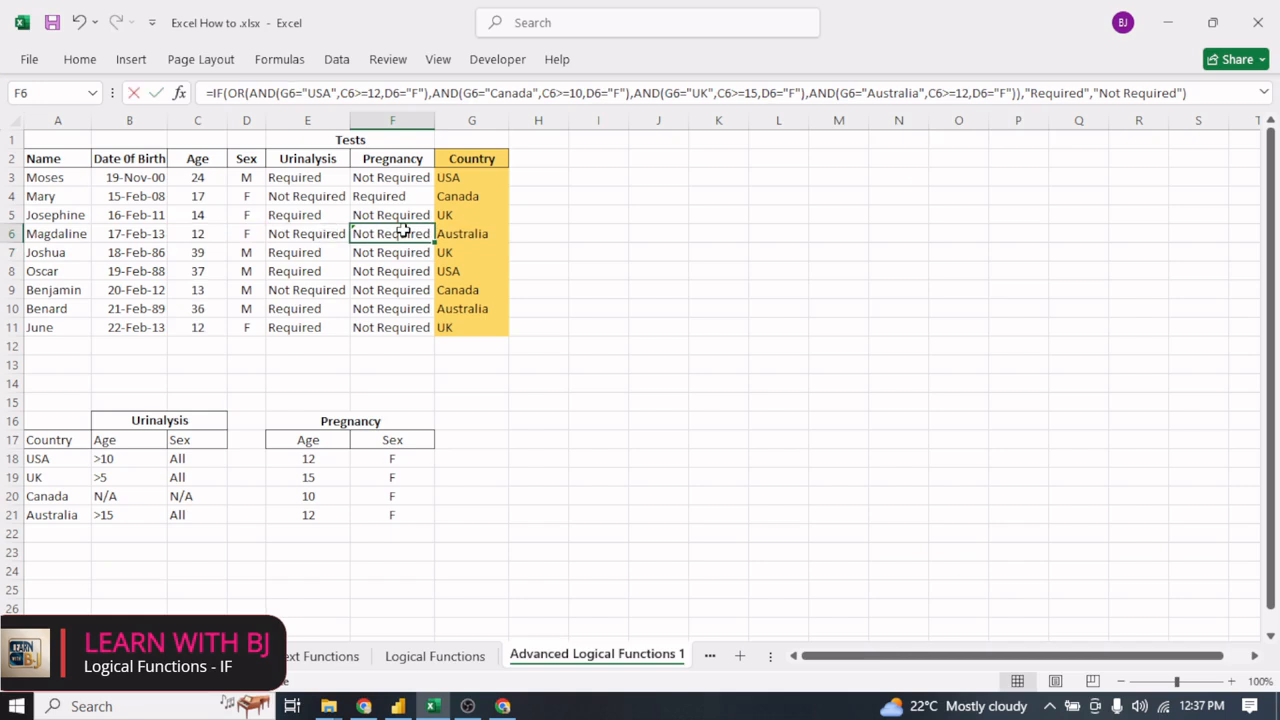
- Inspect the Pregnancy formula for the Australia patient in F6 without changing it
{"action": "double_click", "coordinate": [403, 231]}
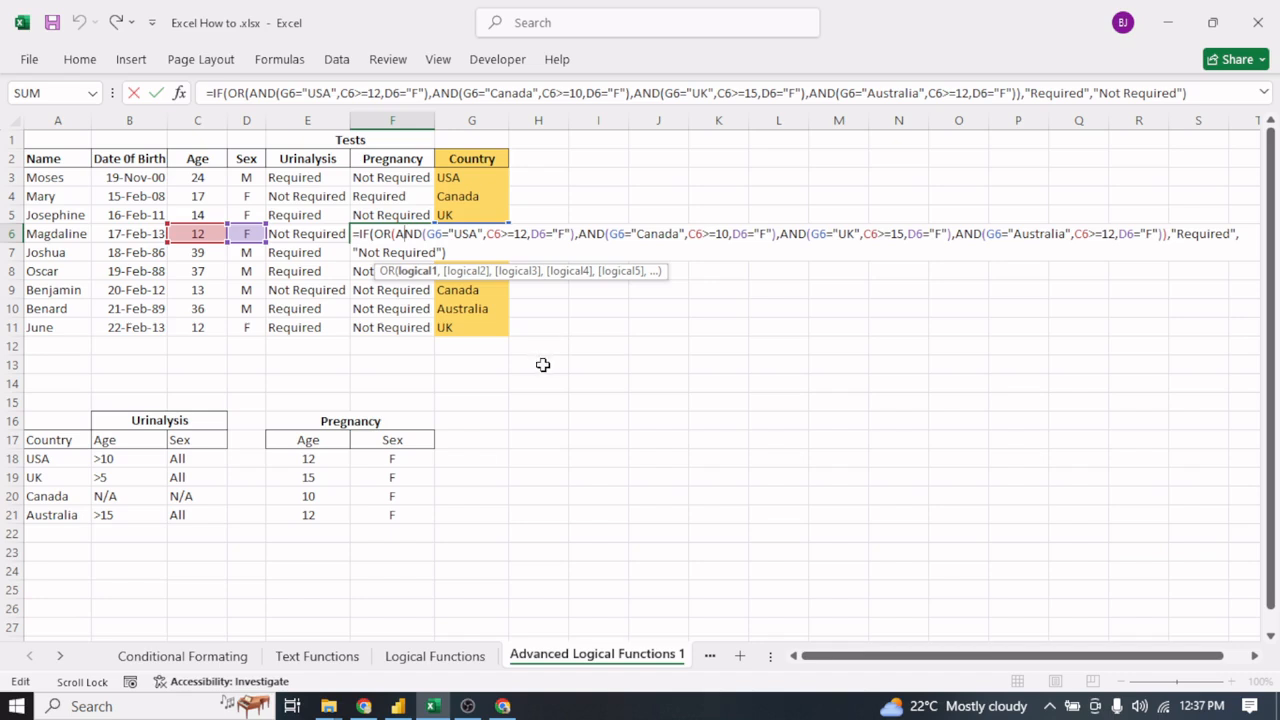
{"action": "key", "text": "ctrl+Return"}
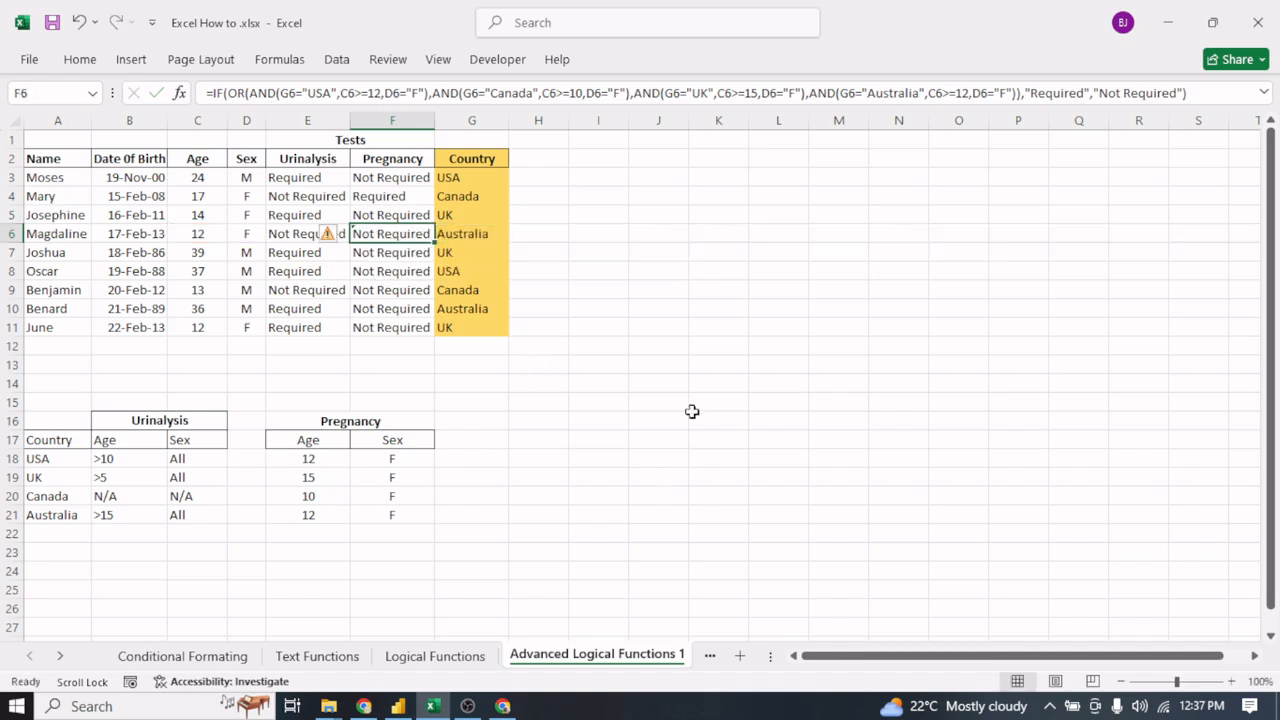
{"action": "double_click", "coordinate": [408, 234]}
{"action": "key", "text": "Escape"}
- Set the Australia condition's minimum age to 12 in the Pregnancy formula in F3
{"action": "left_click", "coordinate": [412, 178]}
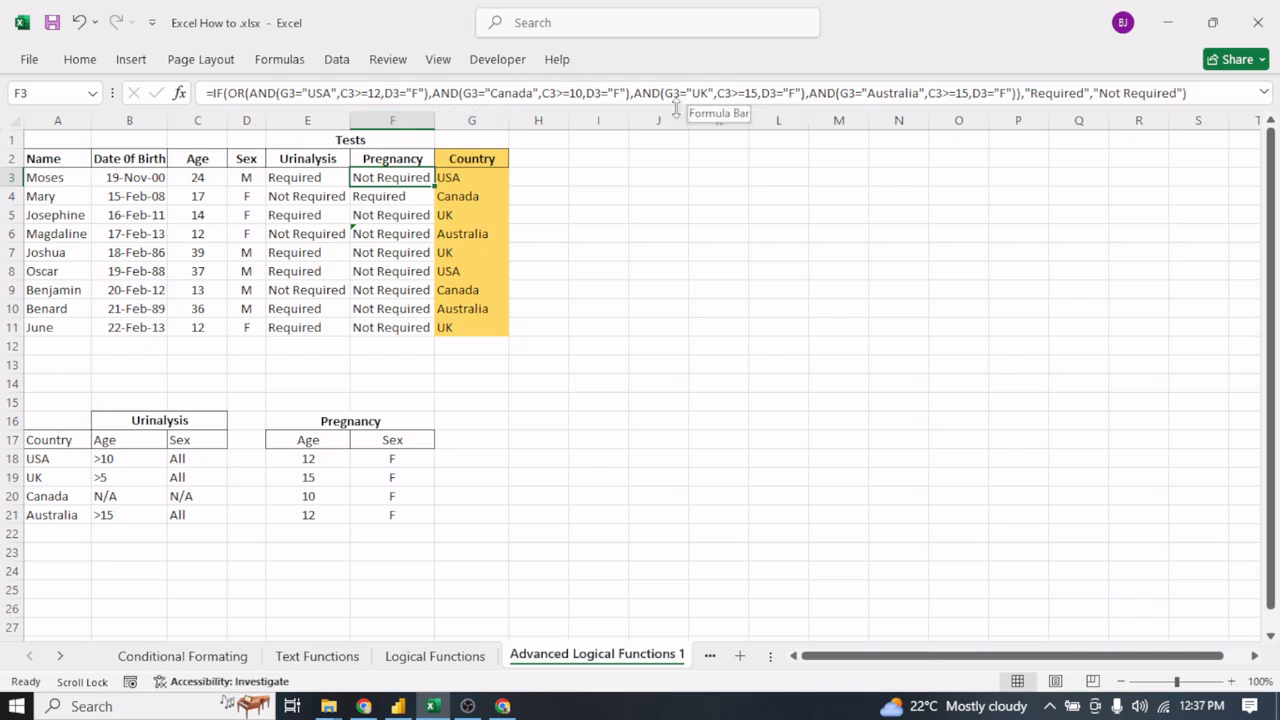
{"action": "left_click", "coordinate": [970, 92]}
{"action": "key", "text": "BackSpace"}
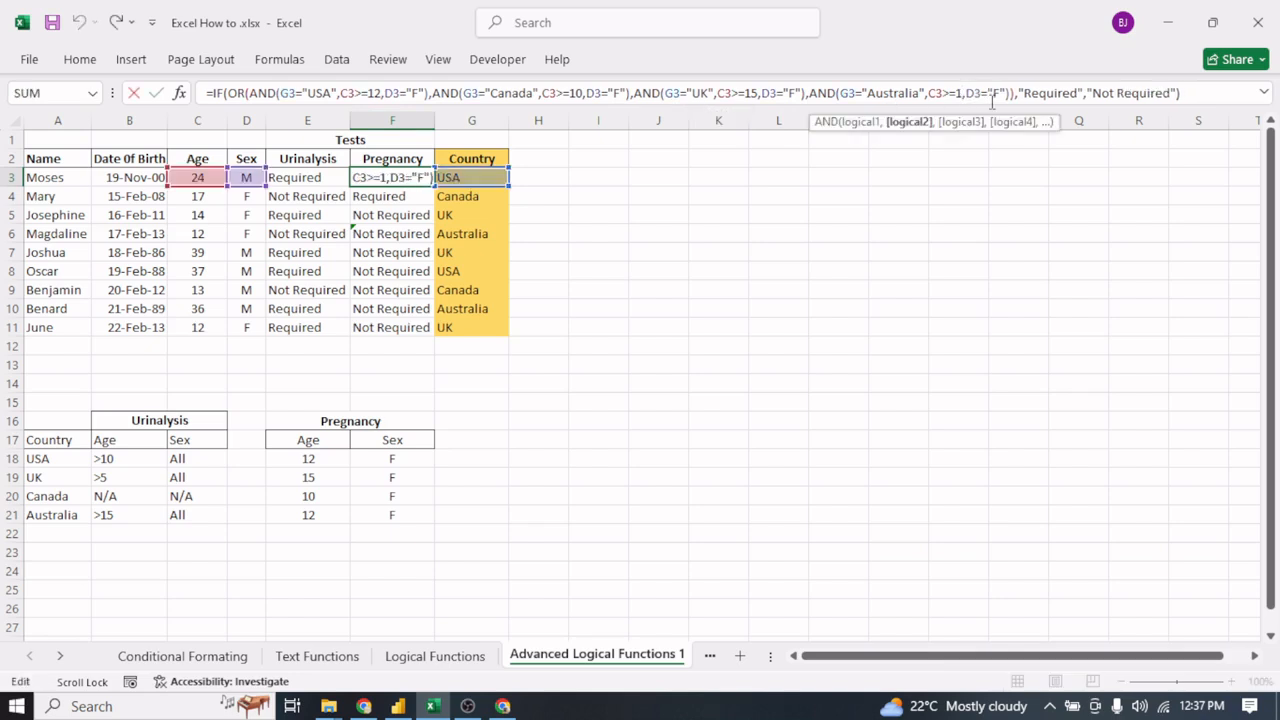
{"action": "type", "text": "2"}
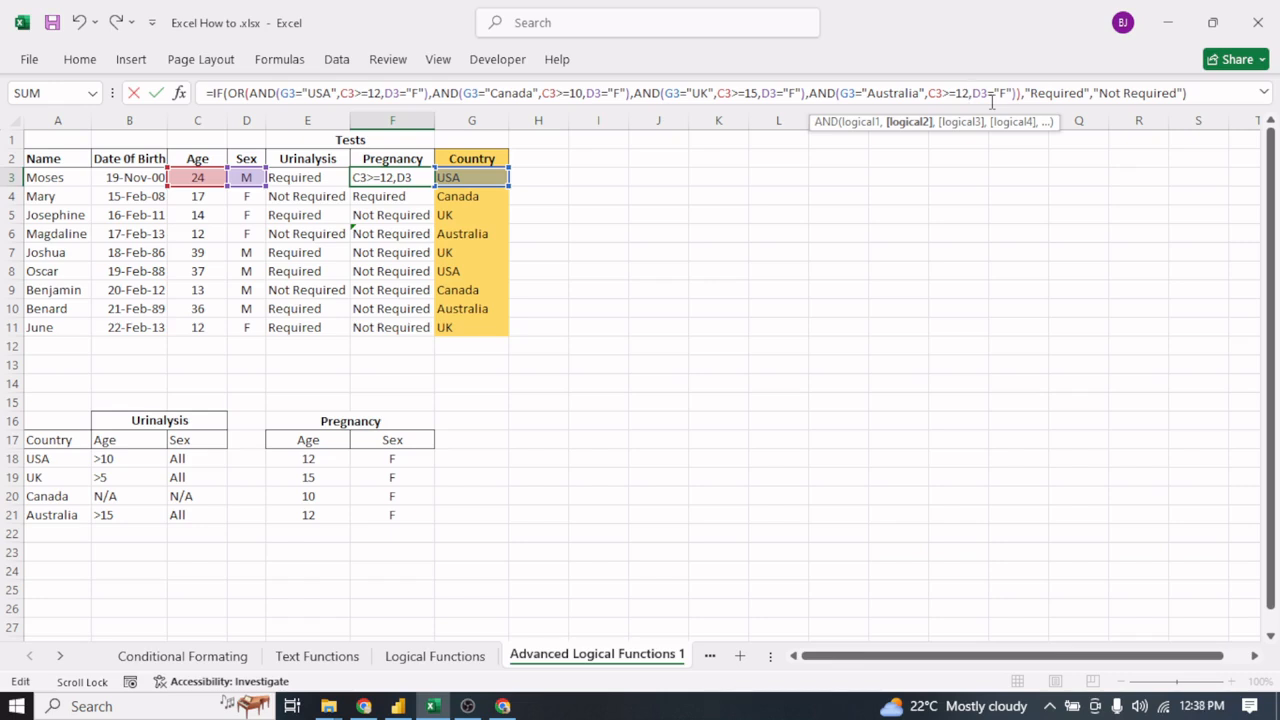
{"action": "key", "text": "Return"}
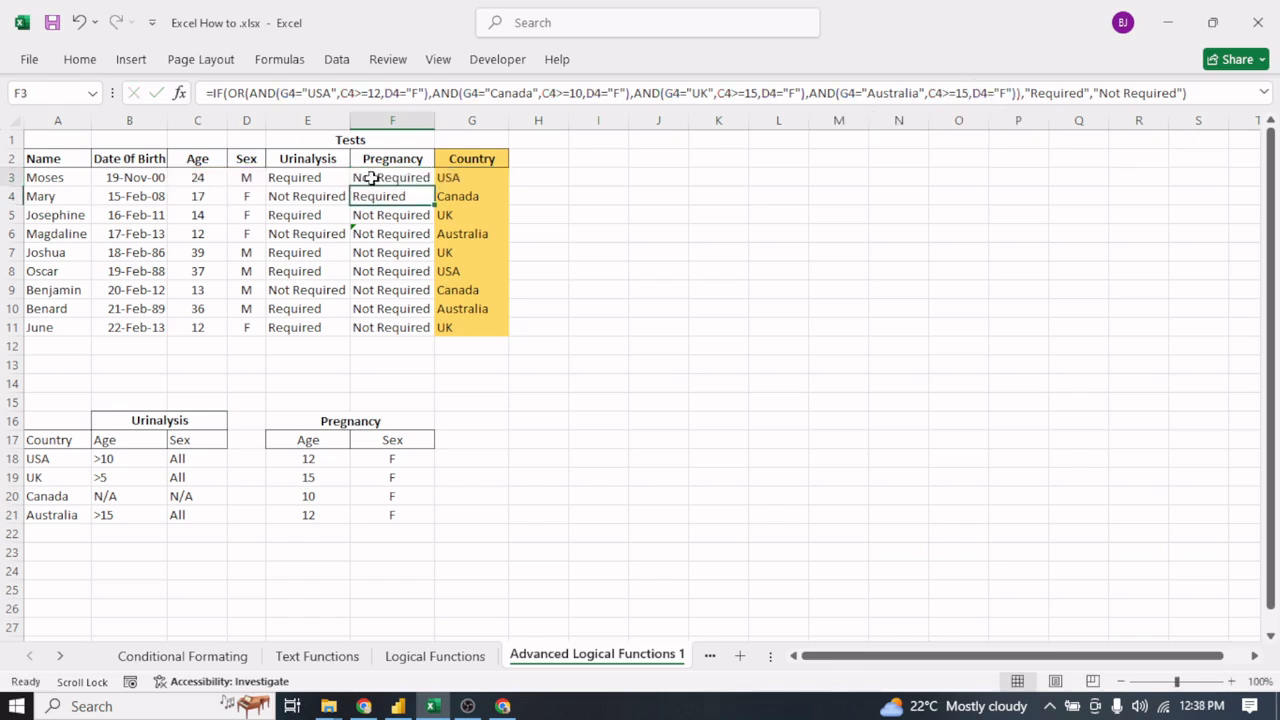
- Fill the Pregnancy formula from F3 down through F11
{"action": "left_click", "coordinate": [371, 177]}
{"action": "double_click", "coordinate": [434, 186]}
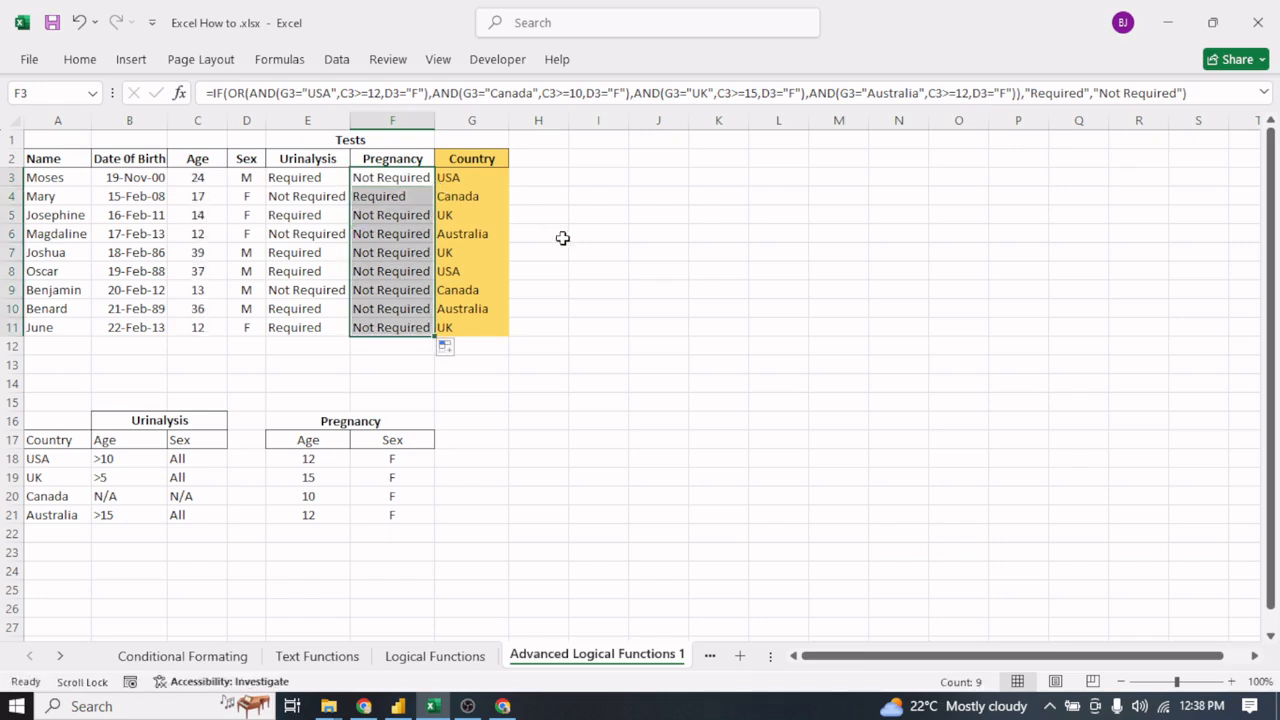
{"action": "left_click", "coordinate": [564, 270]}
- Check the refilled Pregnancy formulas in F4:F6 against the country in G6
{"action": "left_click", "coordinate": [388, 198]}
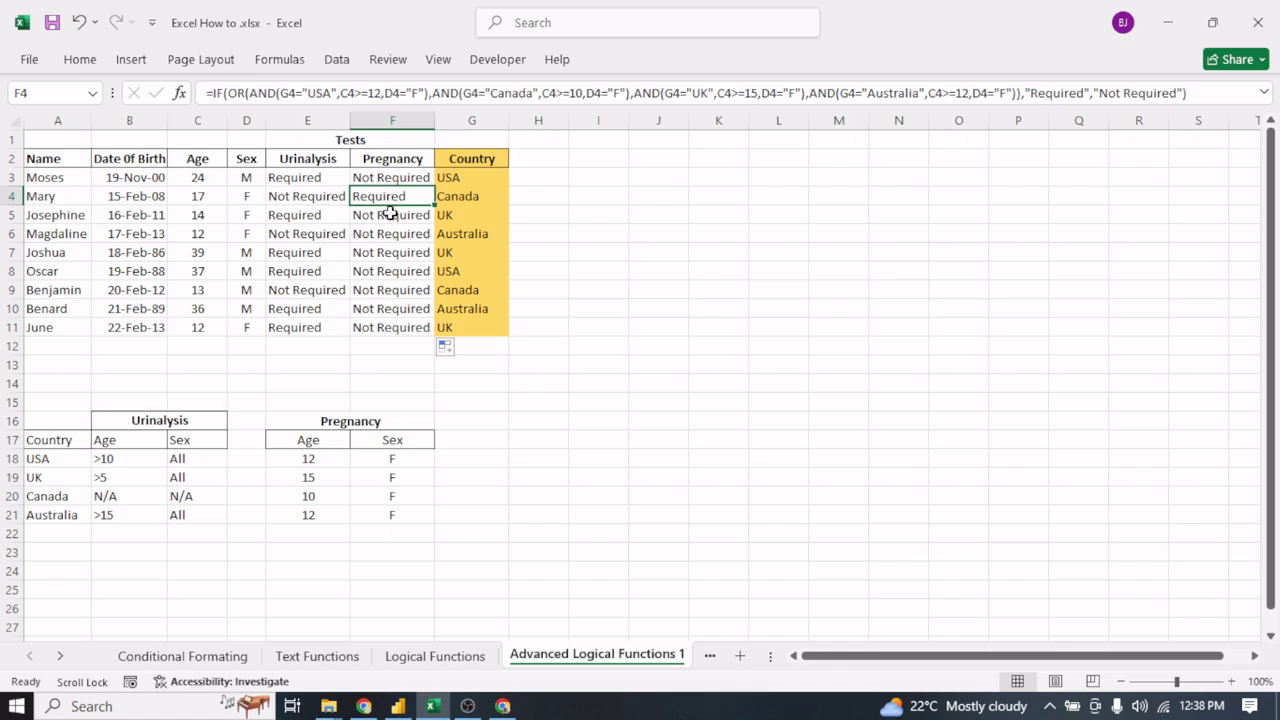
{"action": "left_click", "coordinate": [390, 214]}
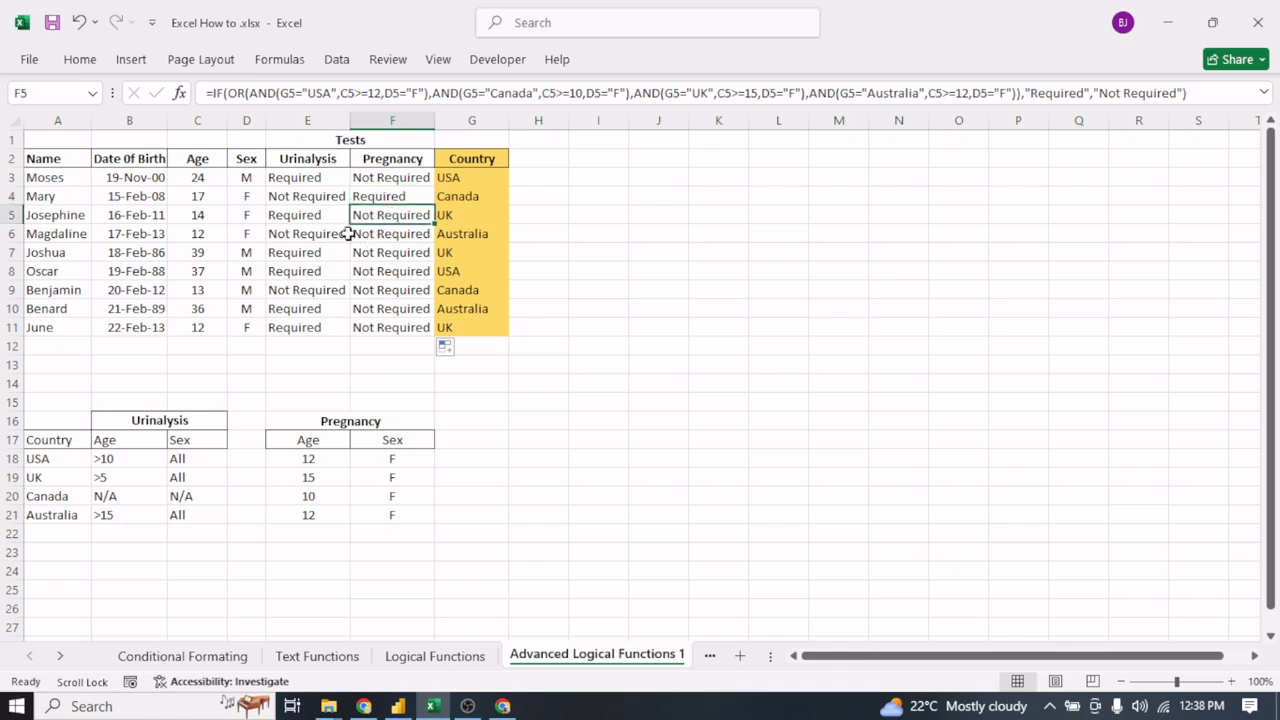
{"action": "left_click", "coordinate": [408, 235]}
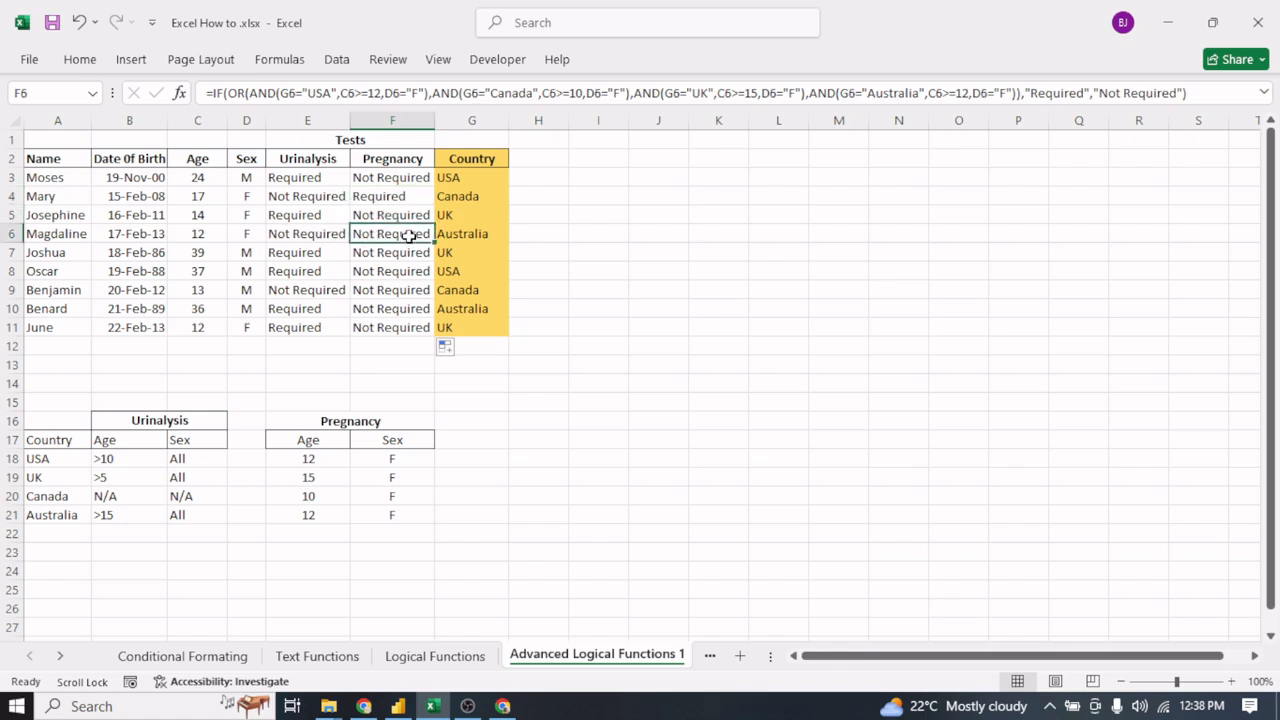
{"action": "left_click", "coordinate": [478, 234]}
{"action": "left_click", "coordinate": [405, 236]}
{"action": "double_click", "coordinate": [405, 236]}
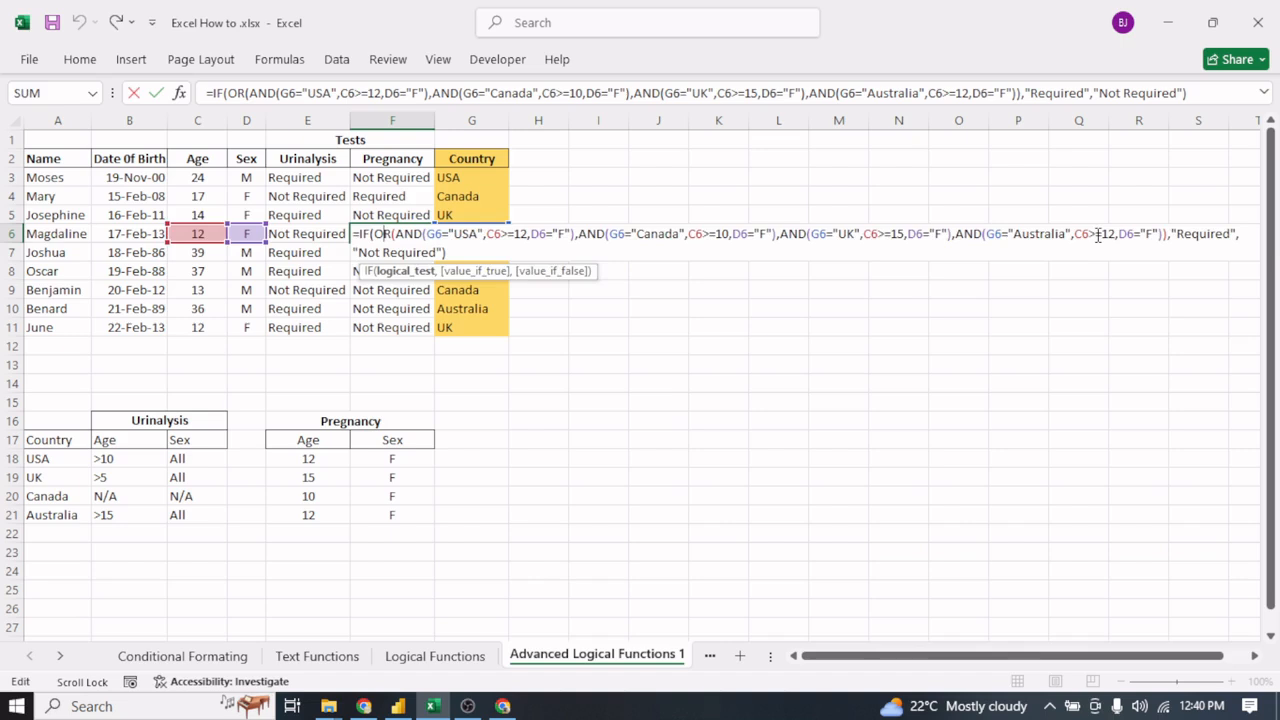
{"action": "key", "text": "Return"}
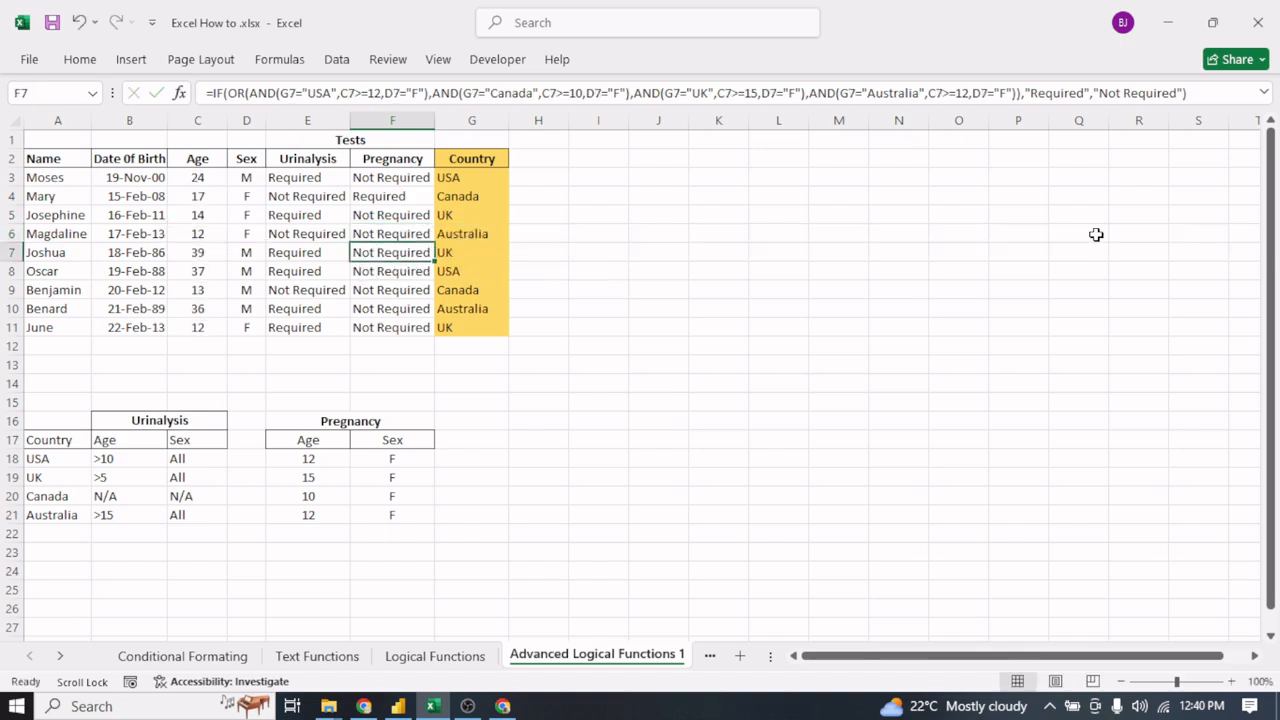
- Display the ages in C3:C11 with two decimal places
{"action": "left_click", "coordinate": [209, 231]}
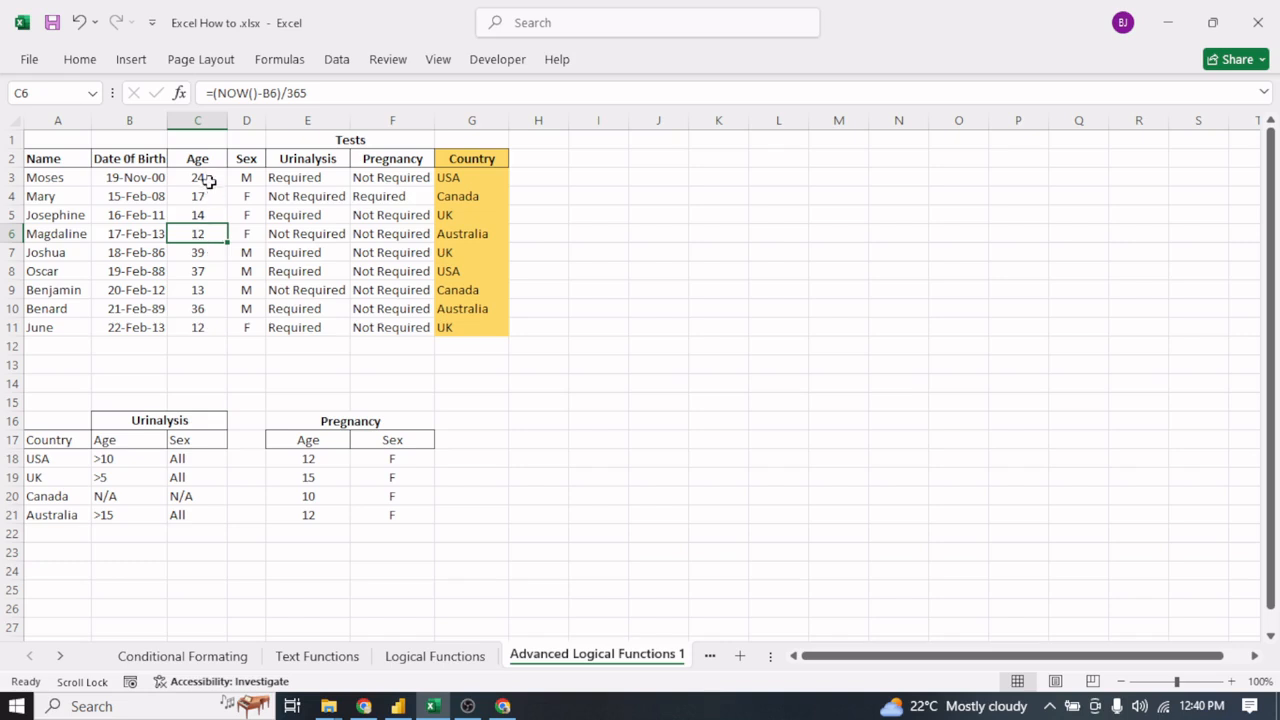
{"action": "left_click_drag", "start_coordinate": [205, 178], "coordinate": [214, 323]}
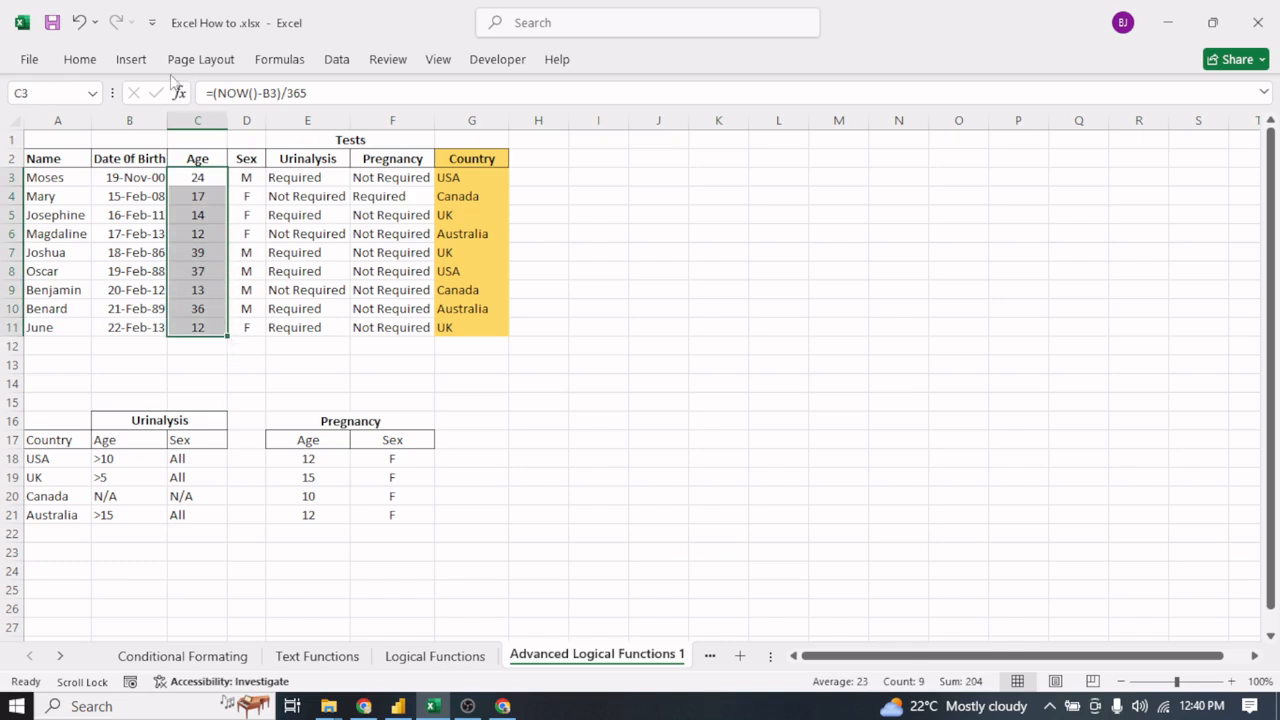
{"action": "left_click", "coordinate": [79, 60]}
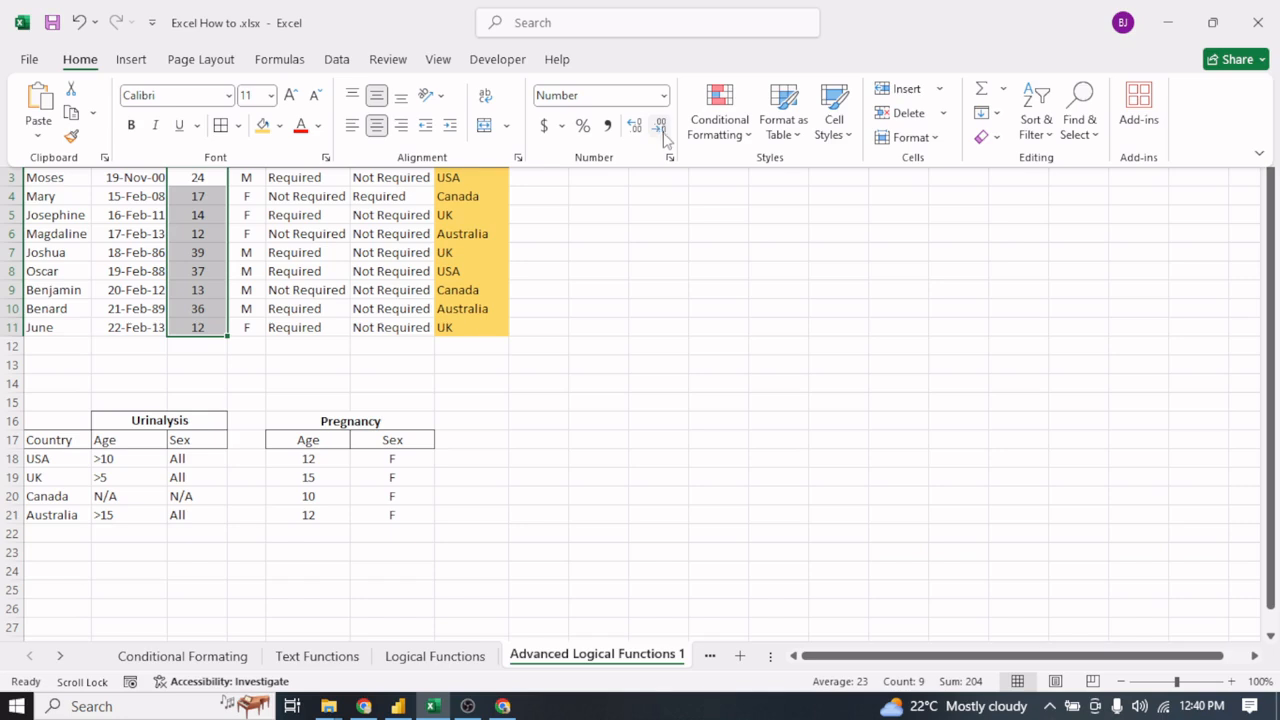
{"action": "left_click", "coordinate": [635, 126]}
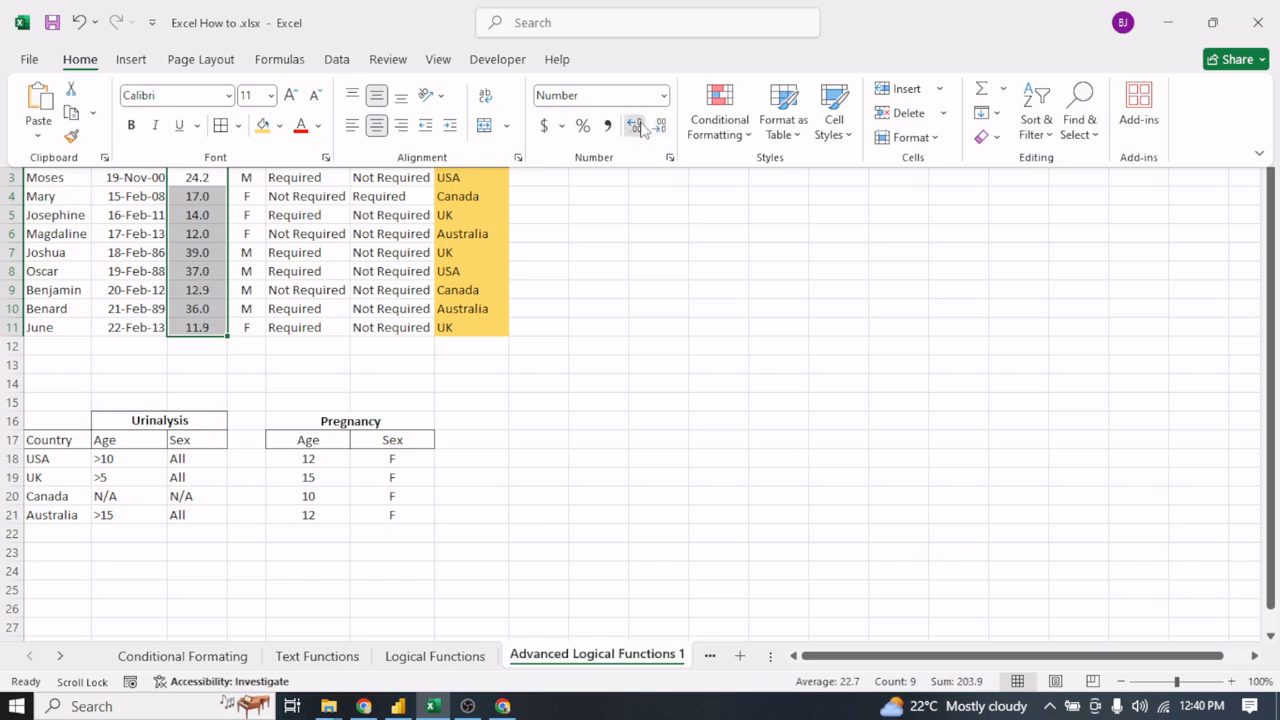
{"action": "left_click", "coordinate": [637, 127]}
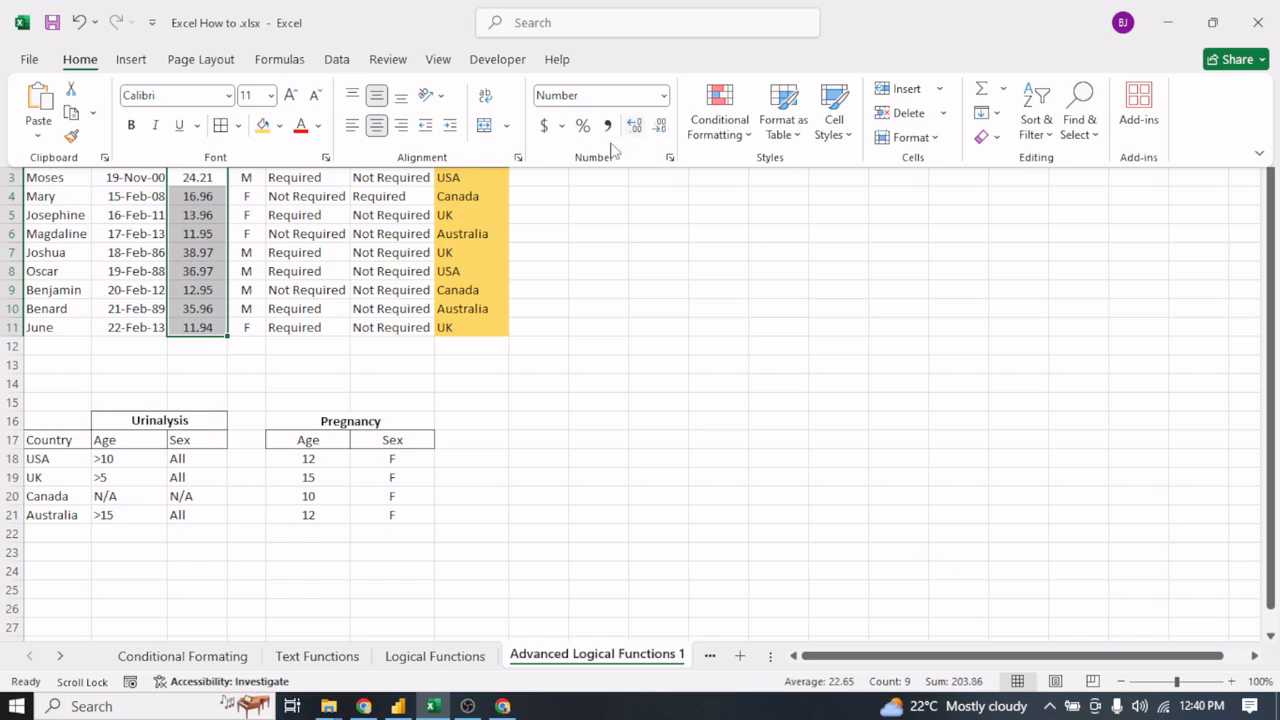
- Review the ages in C6 and C11 and the sexes in D7:D8 against the Pregnancy results in F7:F11
{"action": "left_click", "coordinate": [207, 234]}
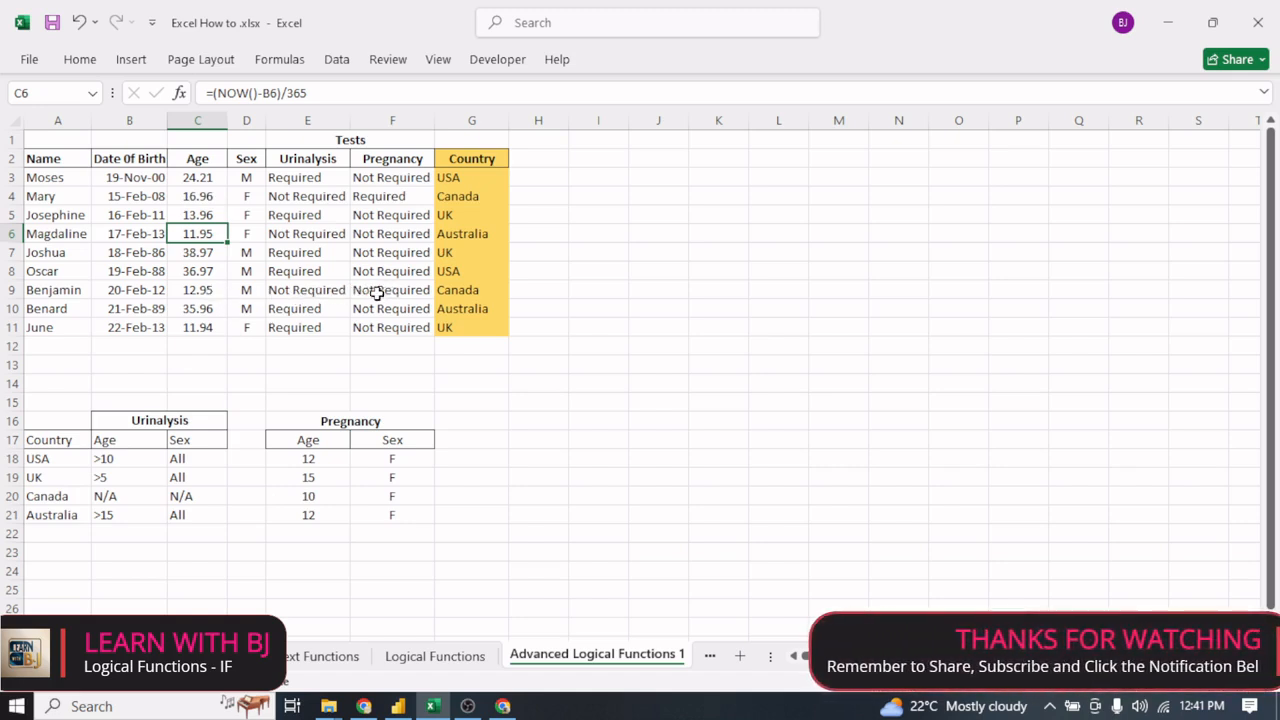
{"action": "left_click", "coordinate": [252, 253]}
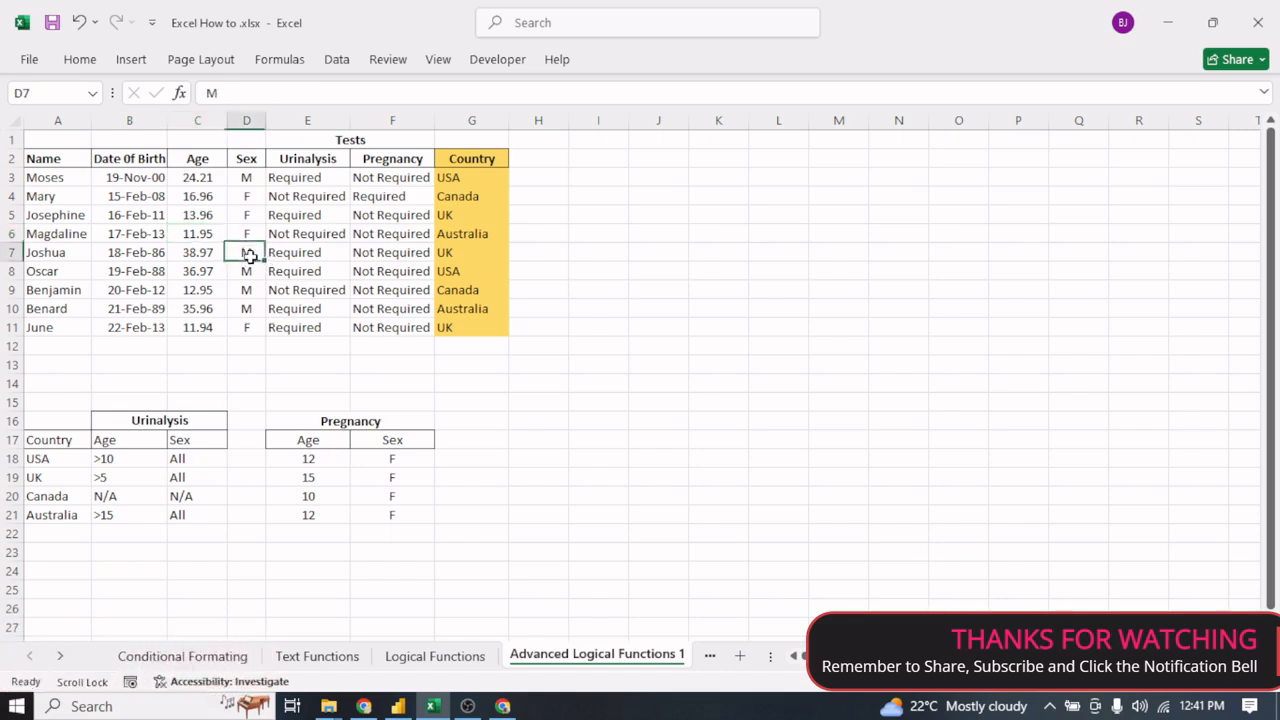
{"action": "left_click", "coordinate": [249, 271]}
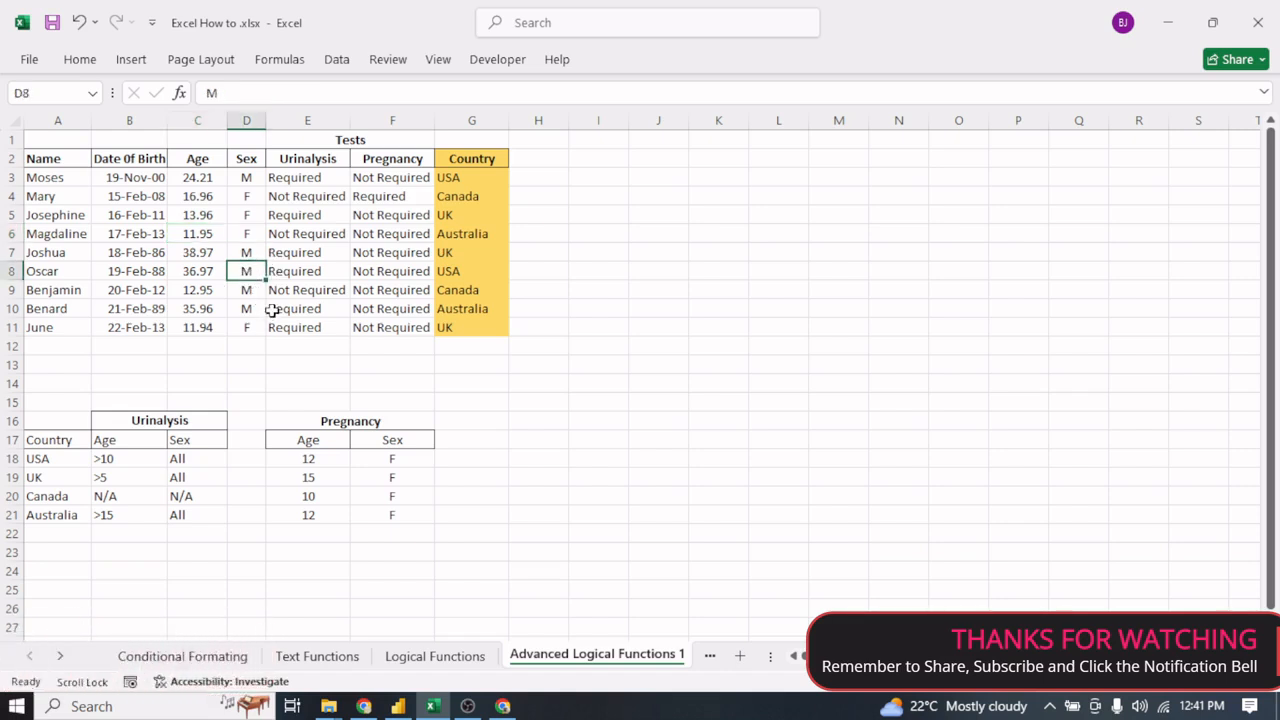
{"action": "left_click", "coordinate": [245, 253]}
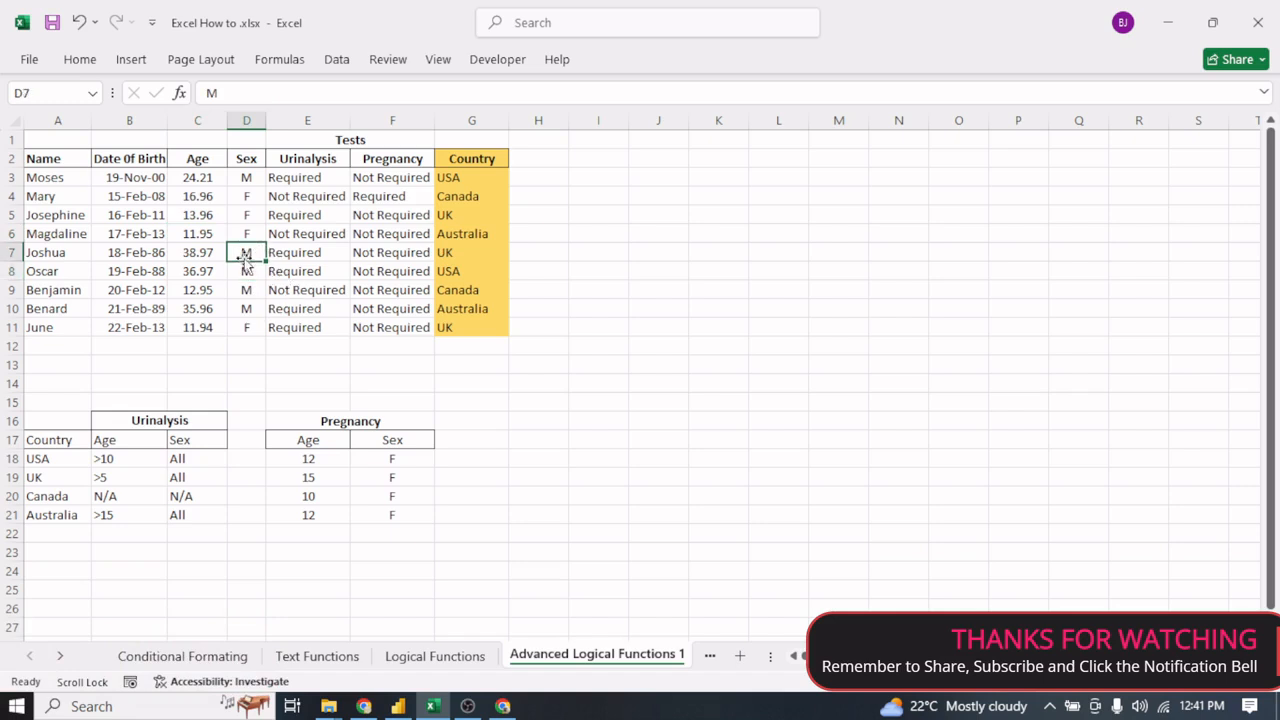
{"action": "left_click", "coordinate": [394, 252]}
{"action": "left_click", "coordinate": [392, 272]}
{"action": "left_click", "coordinate": [394, 290]}
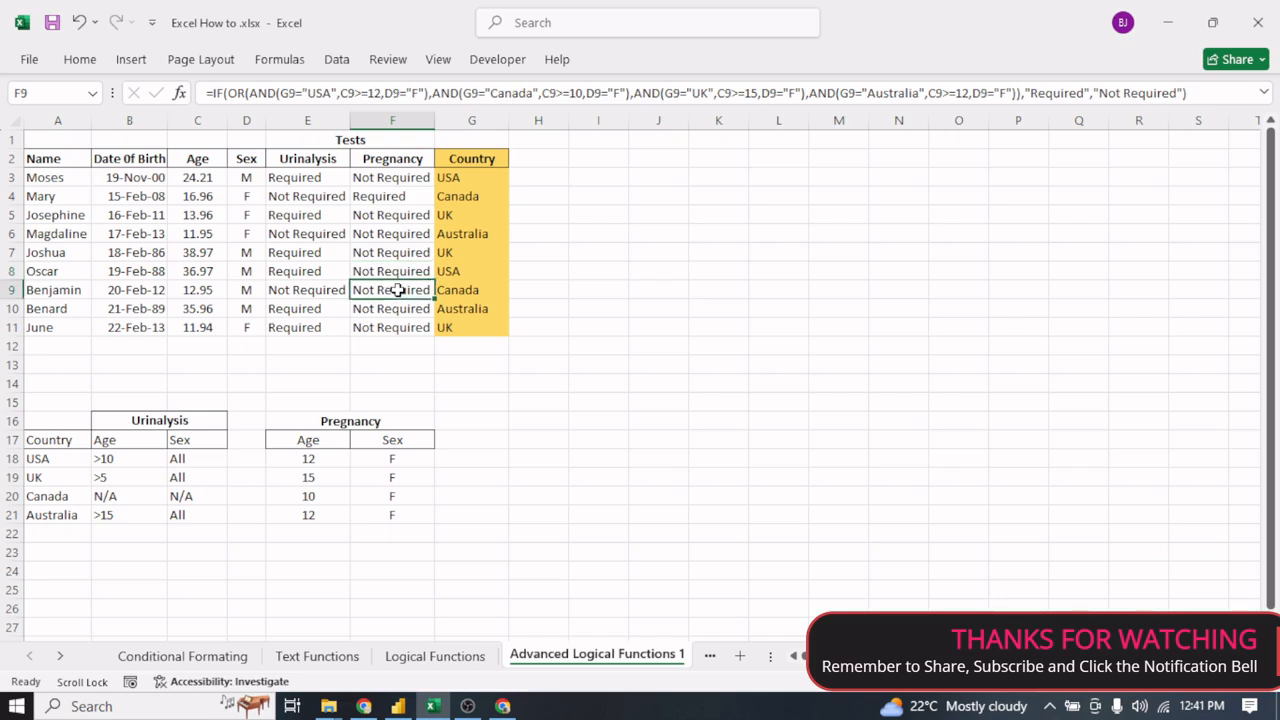
{"action": "left_click", "coordinate": [394, 329]}
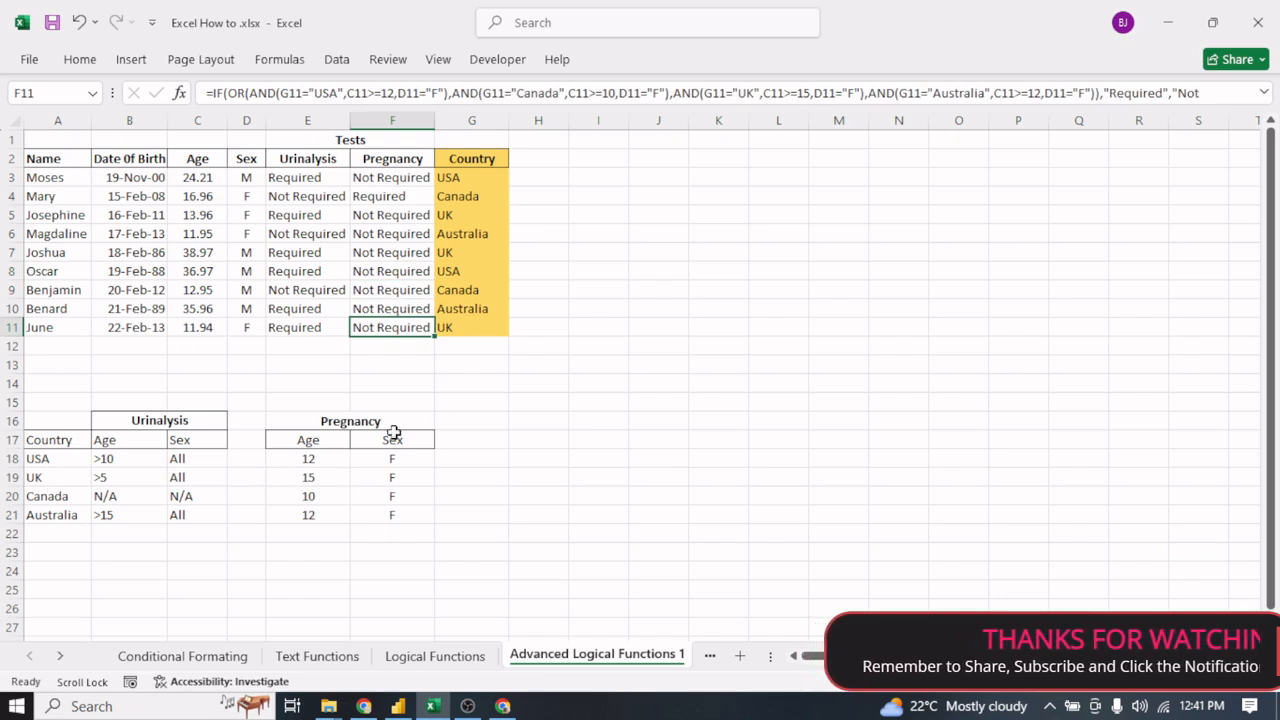
{"action": "left_click", "coordinate": [204, 331]}
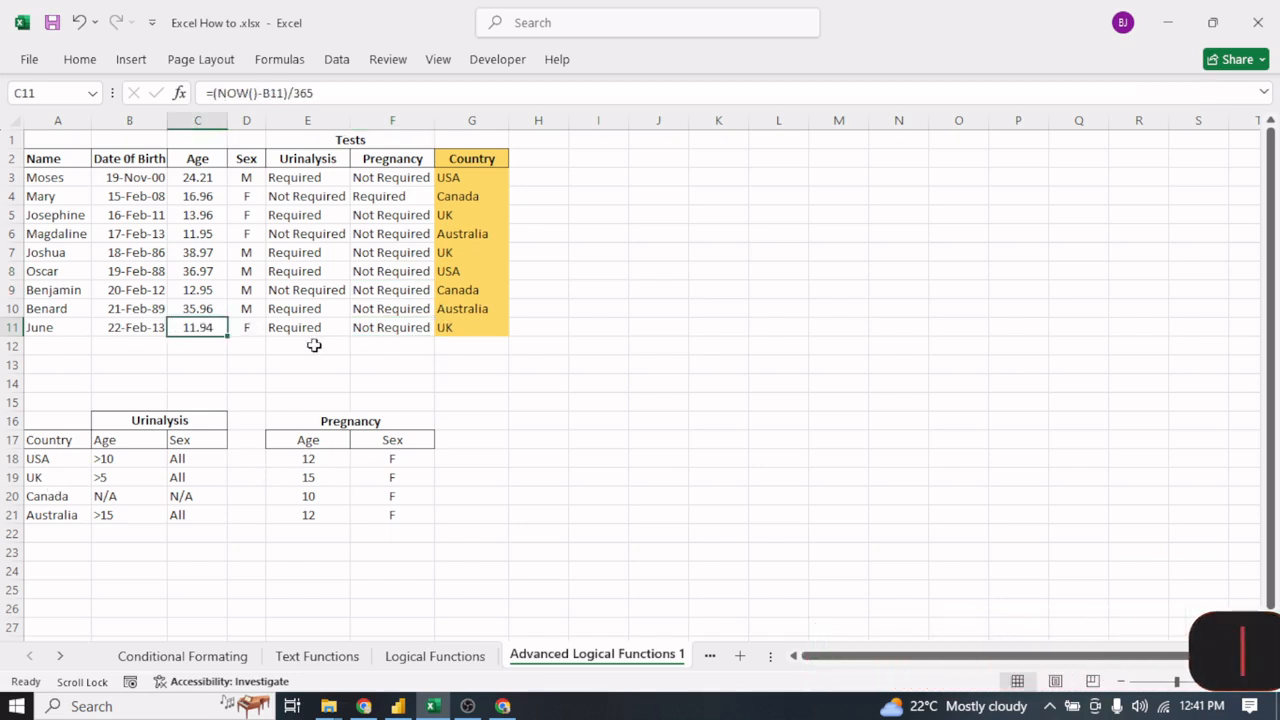